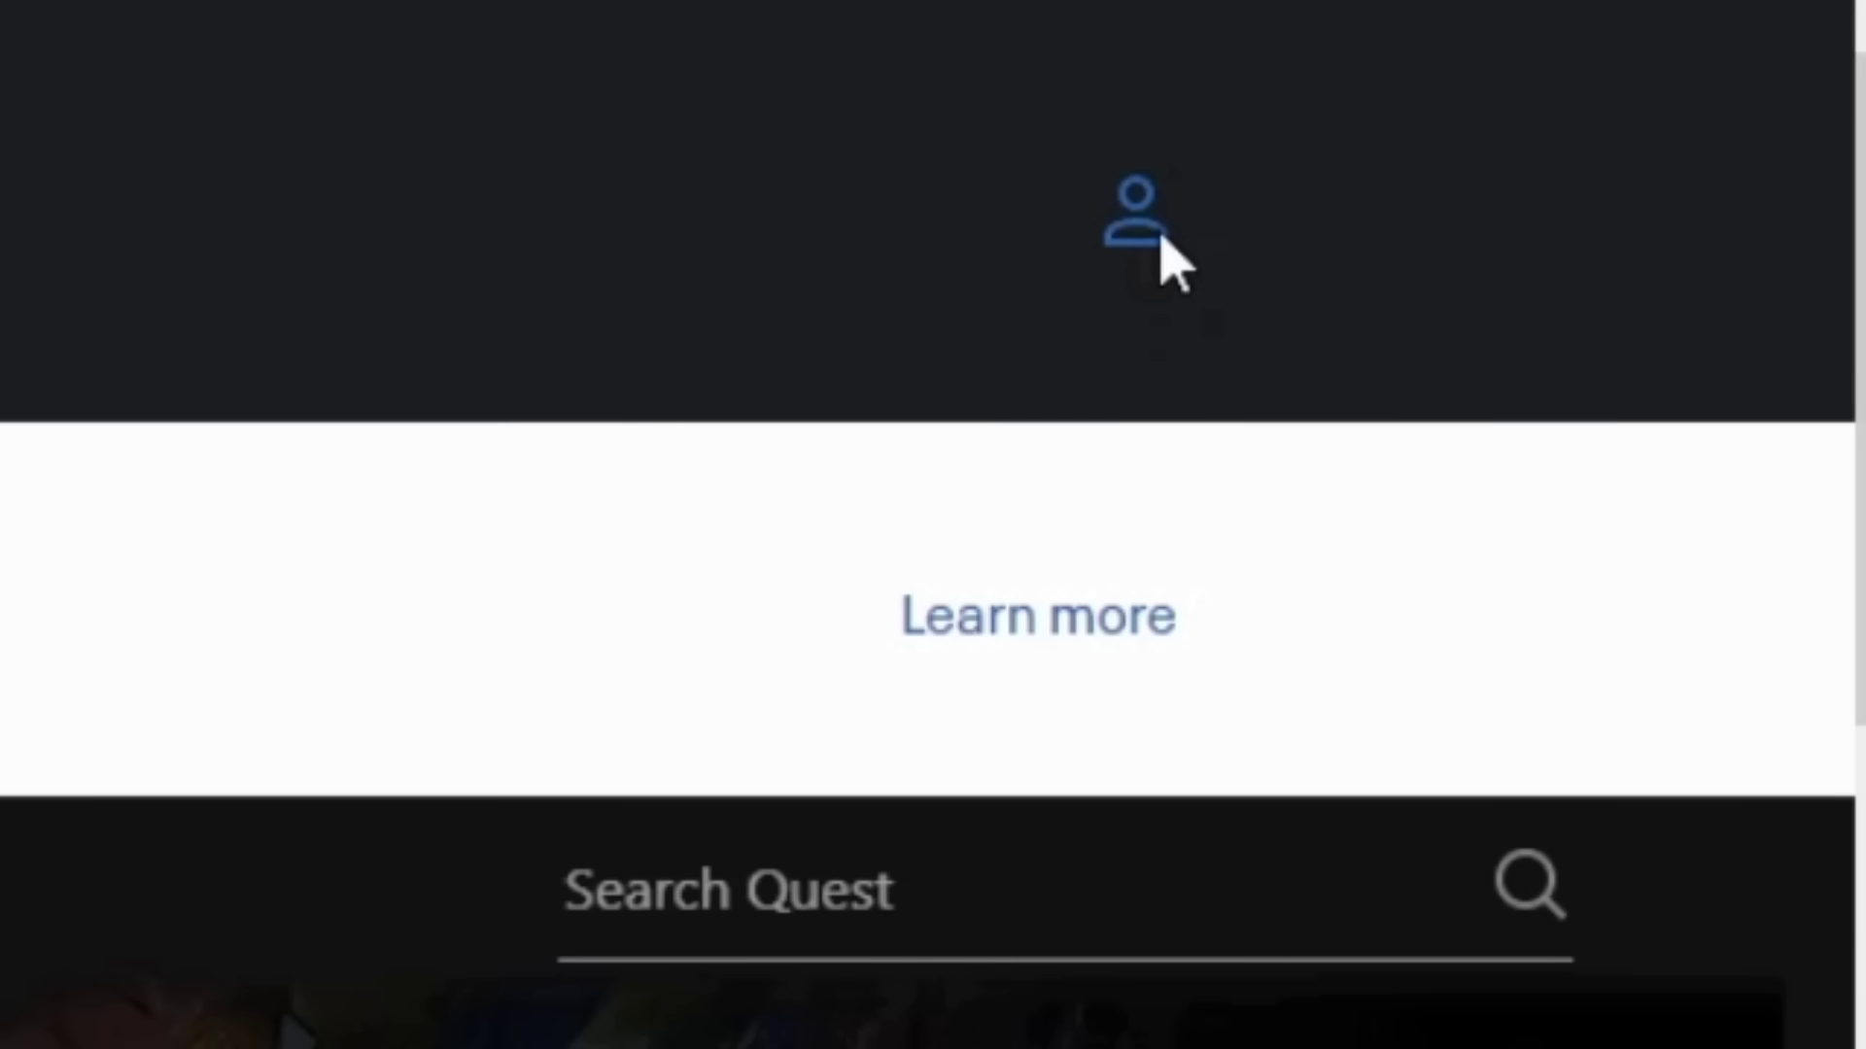
- Sign in to the Meta account and scroll down to BONELAB's Additional Details
left_click(1161, 241)
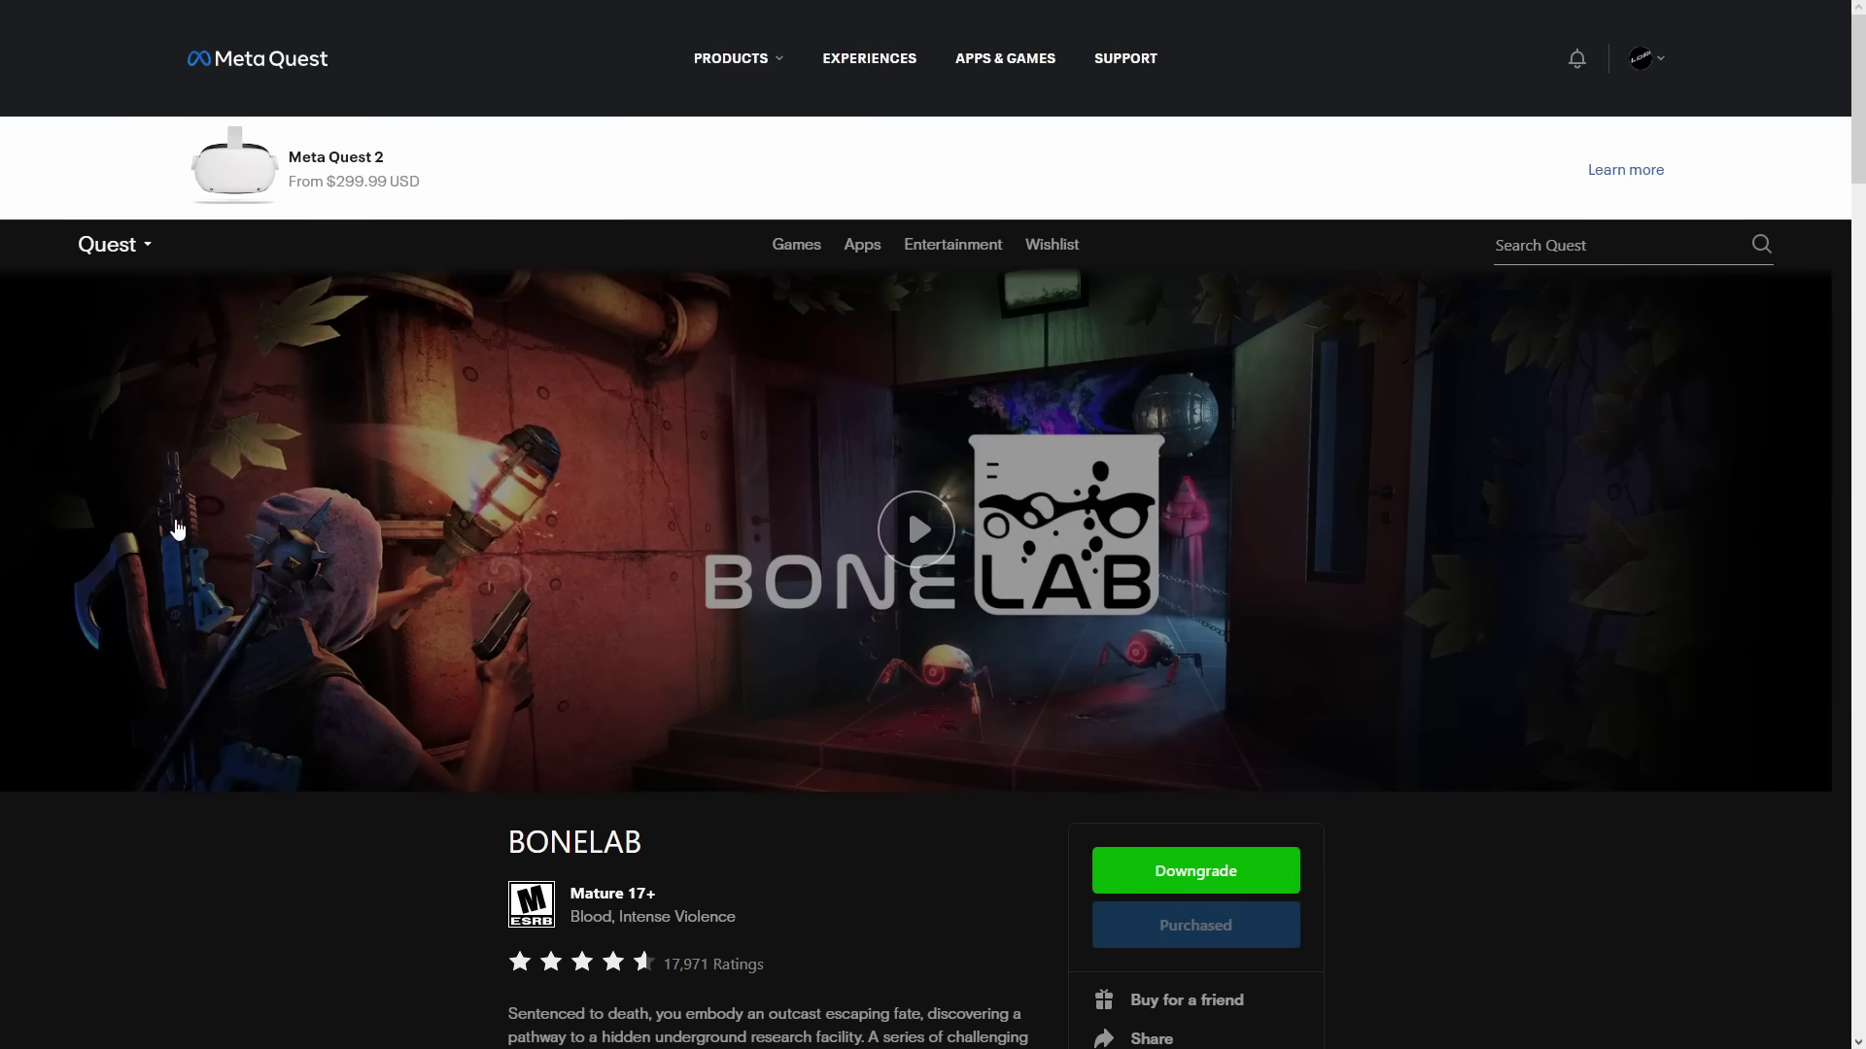
scroll(895, 322, "down", 13)
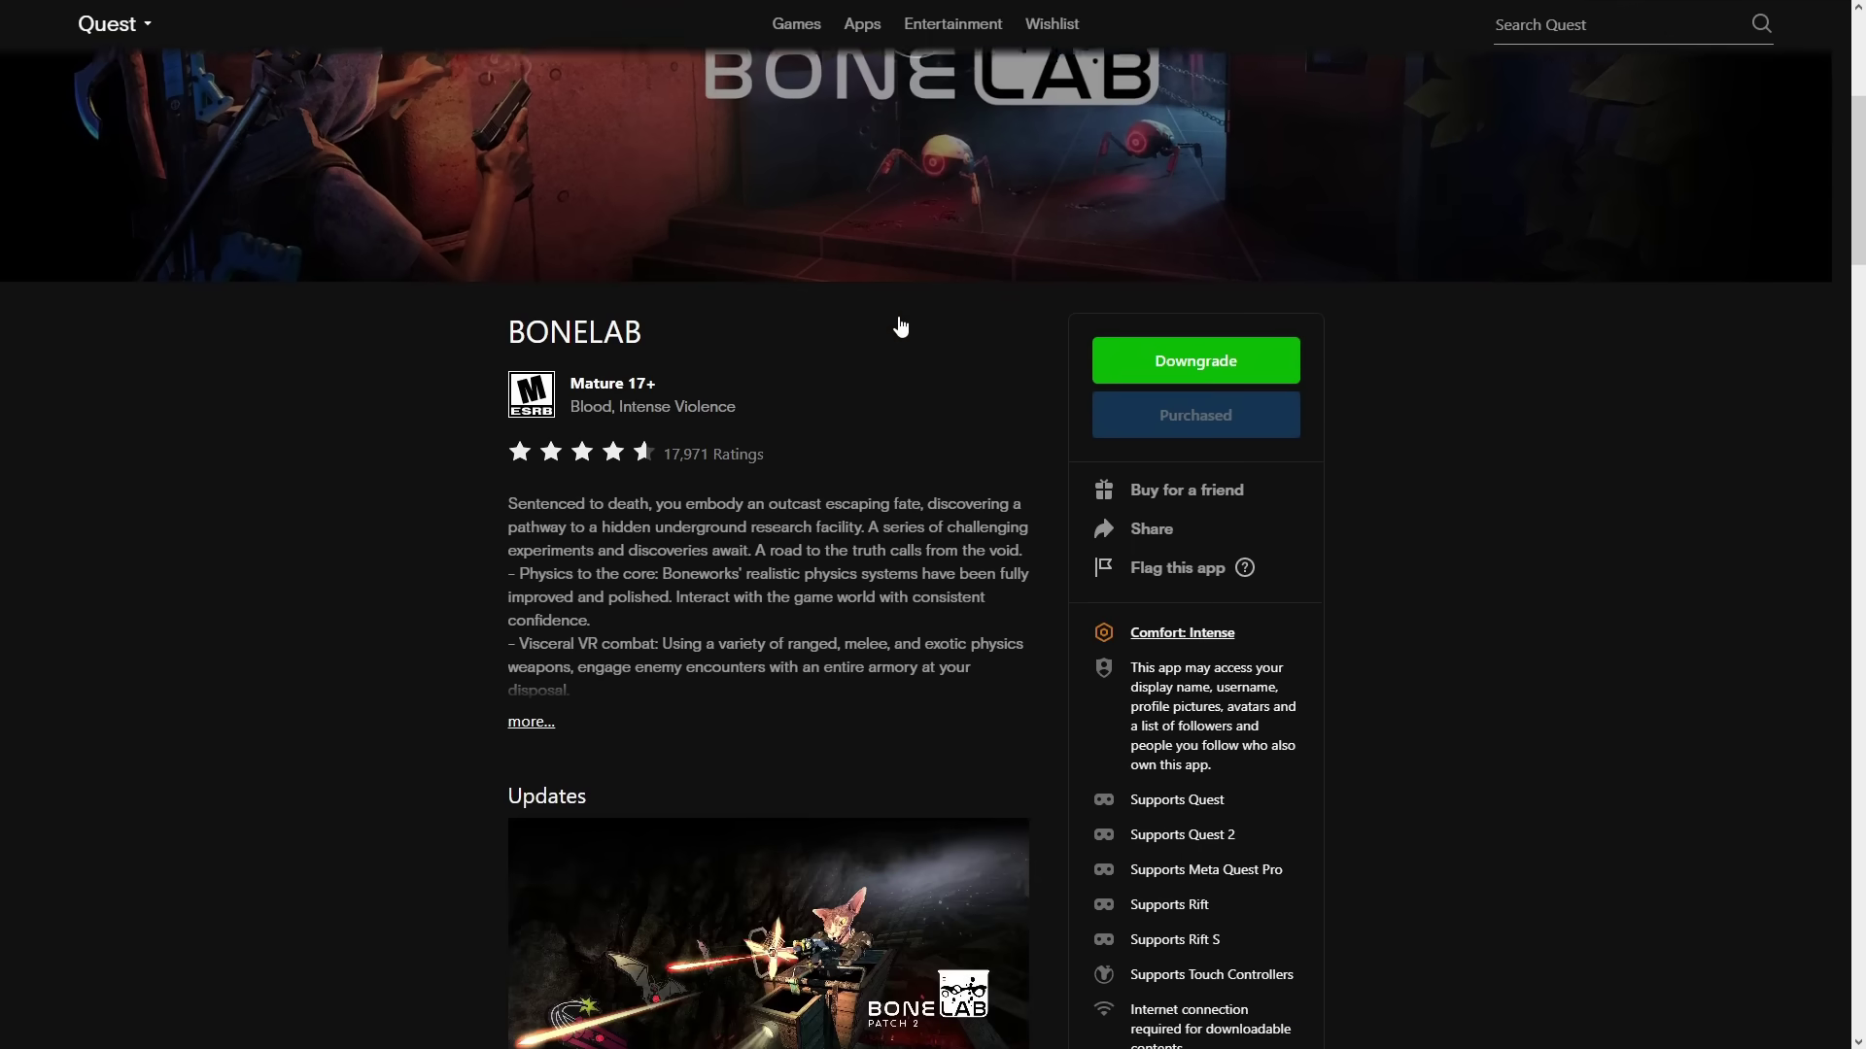
scroll(900, 326, "down", 2)
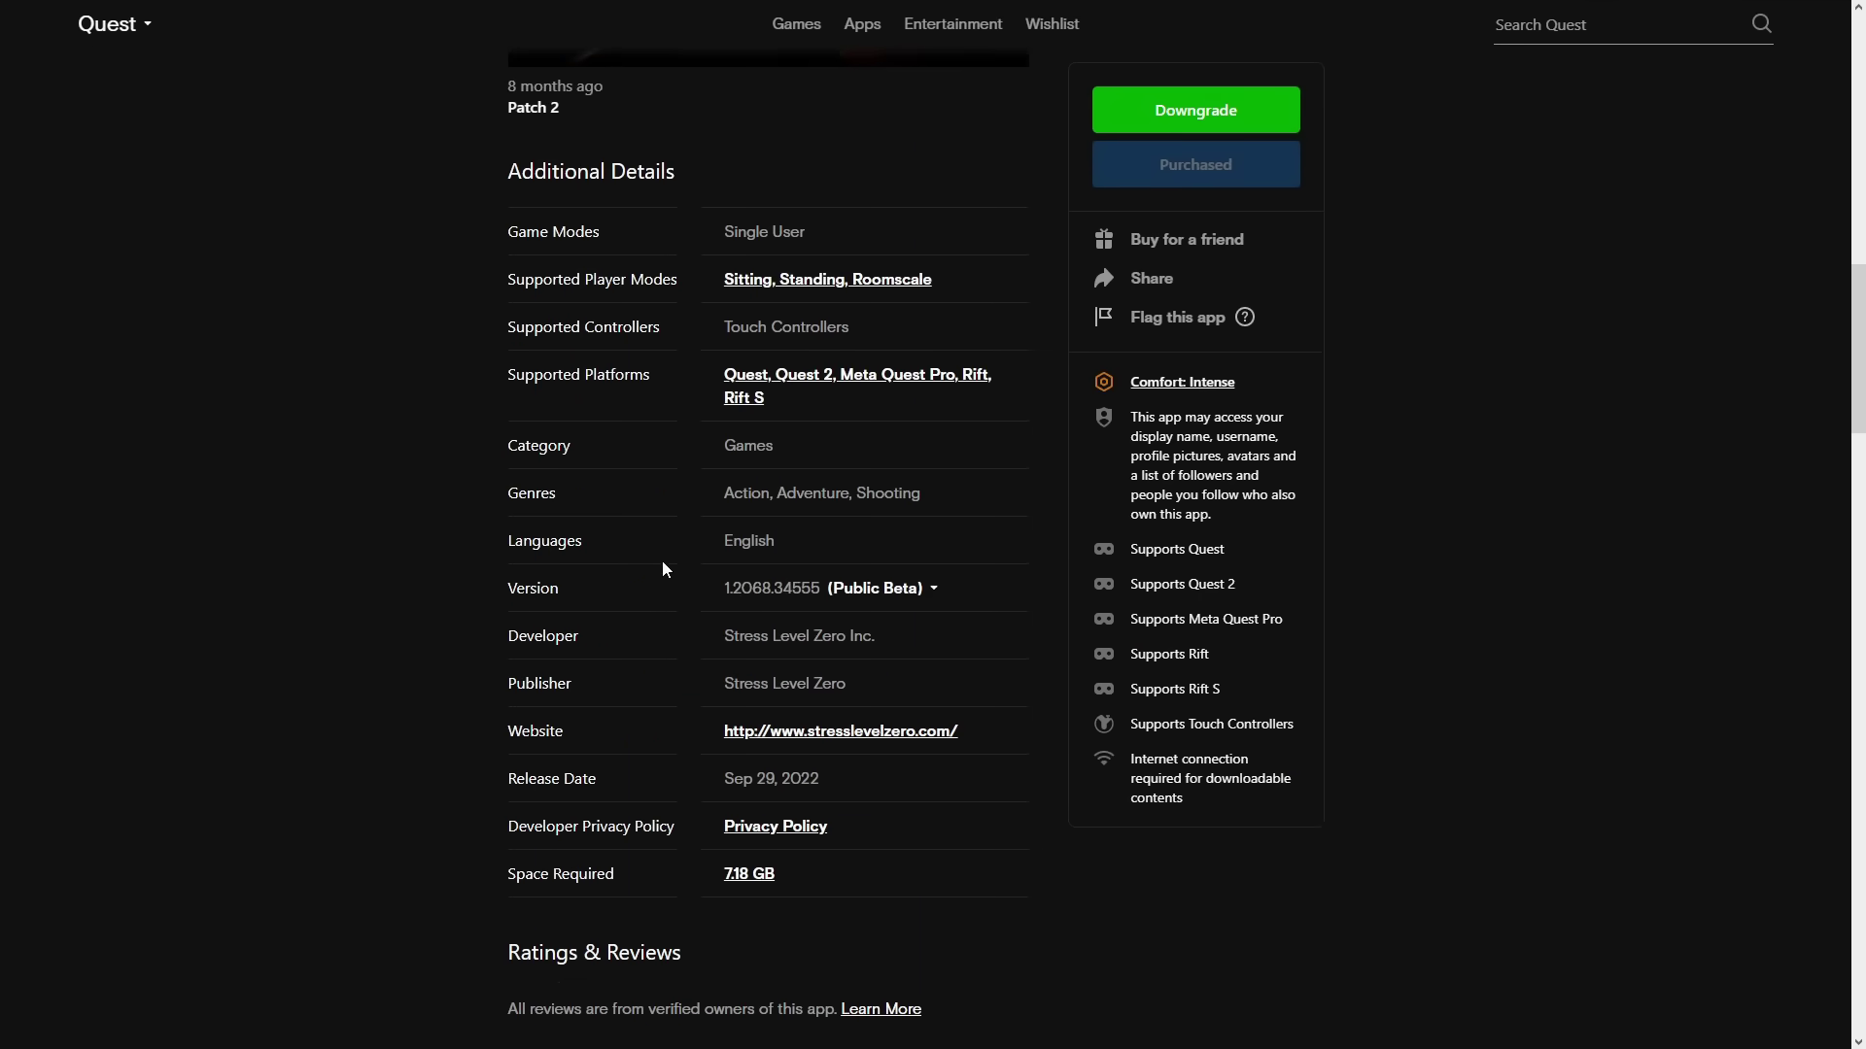
left_click_drag(559, 593, 523, 593)
- Set BONELAB's version channel to Public Beta 1.2068.34555
left_click(818, 587)
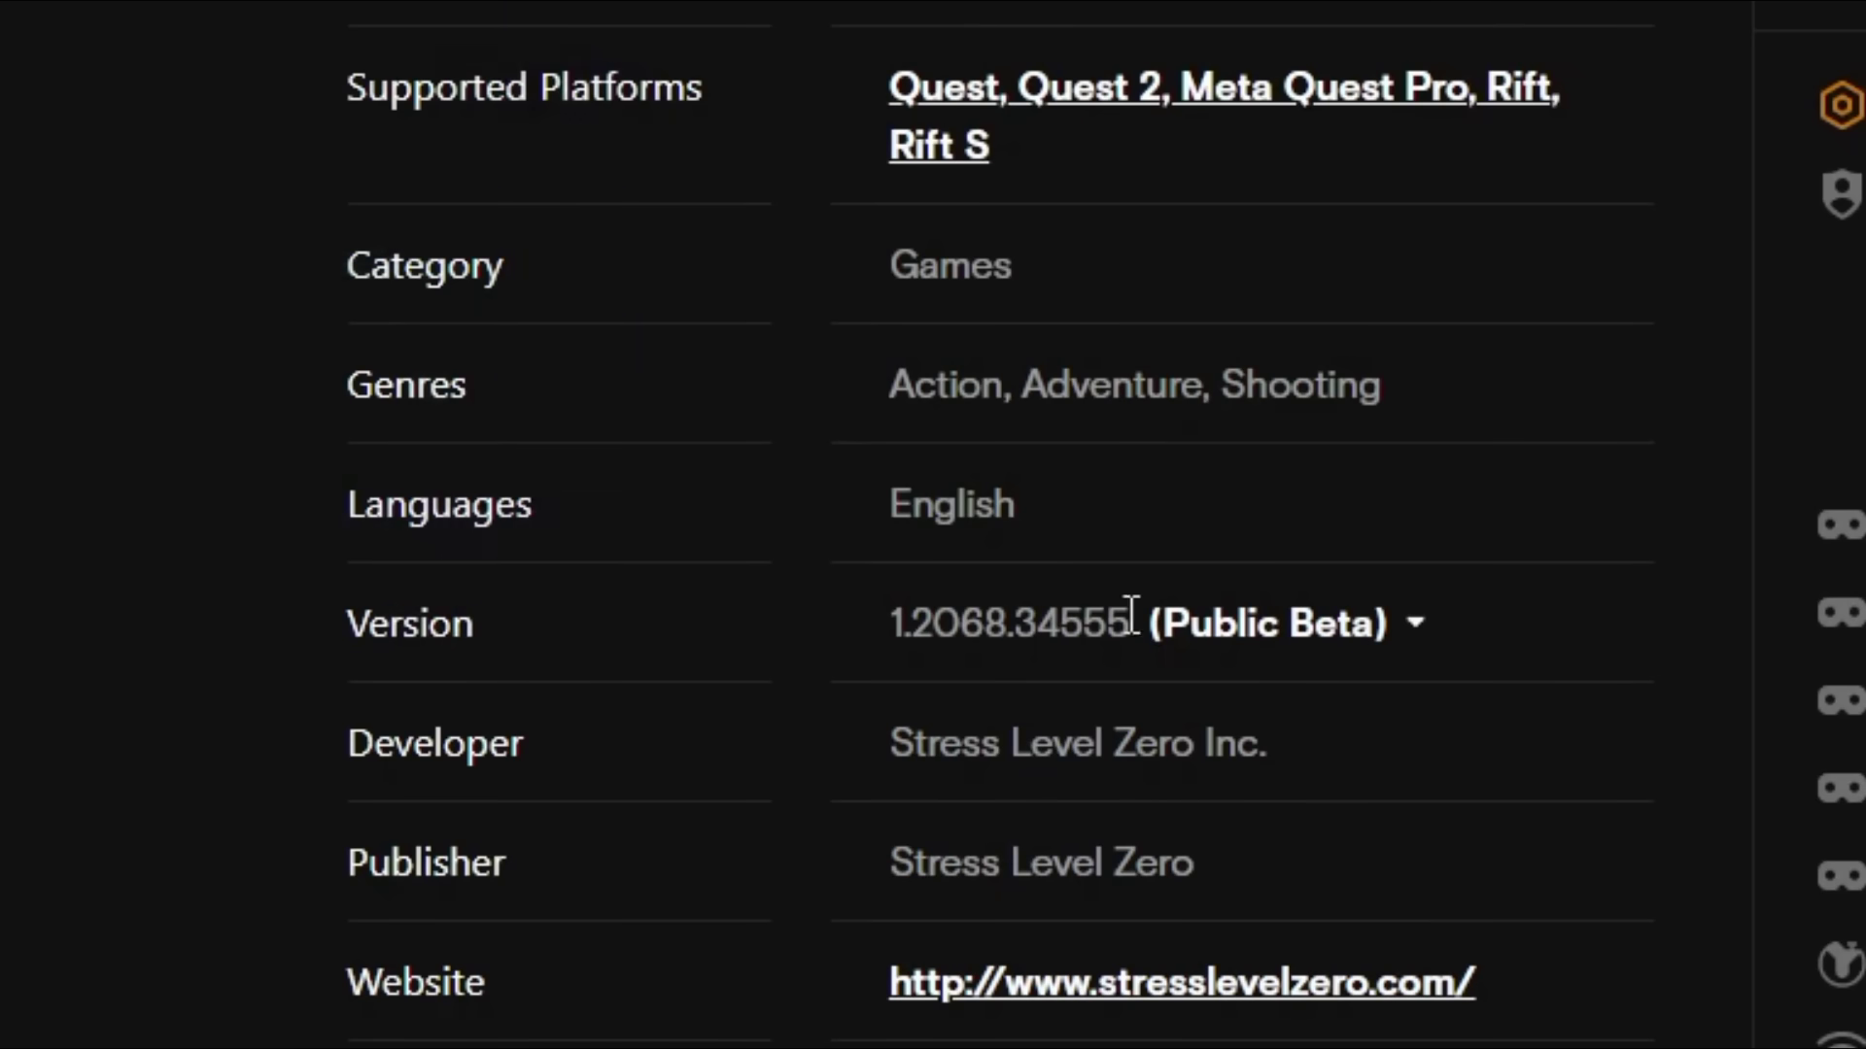
left_click(878, 589)
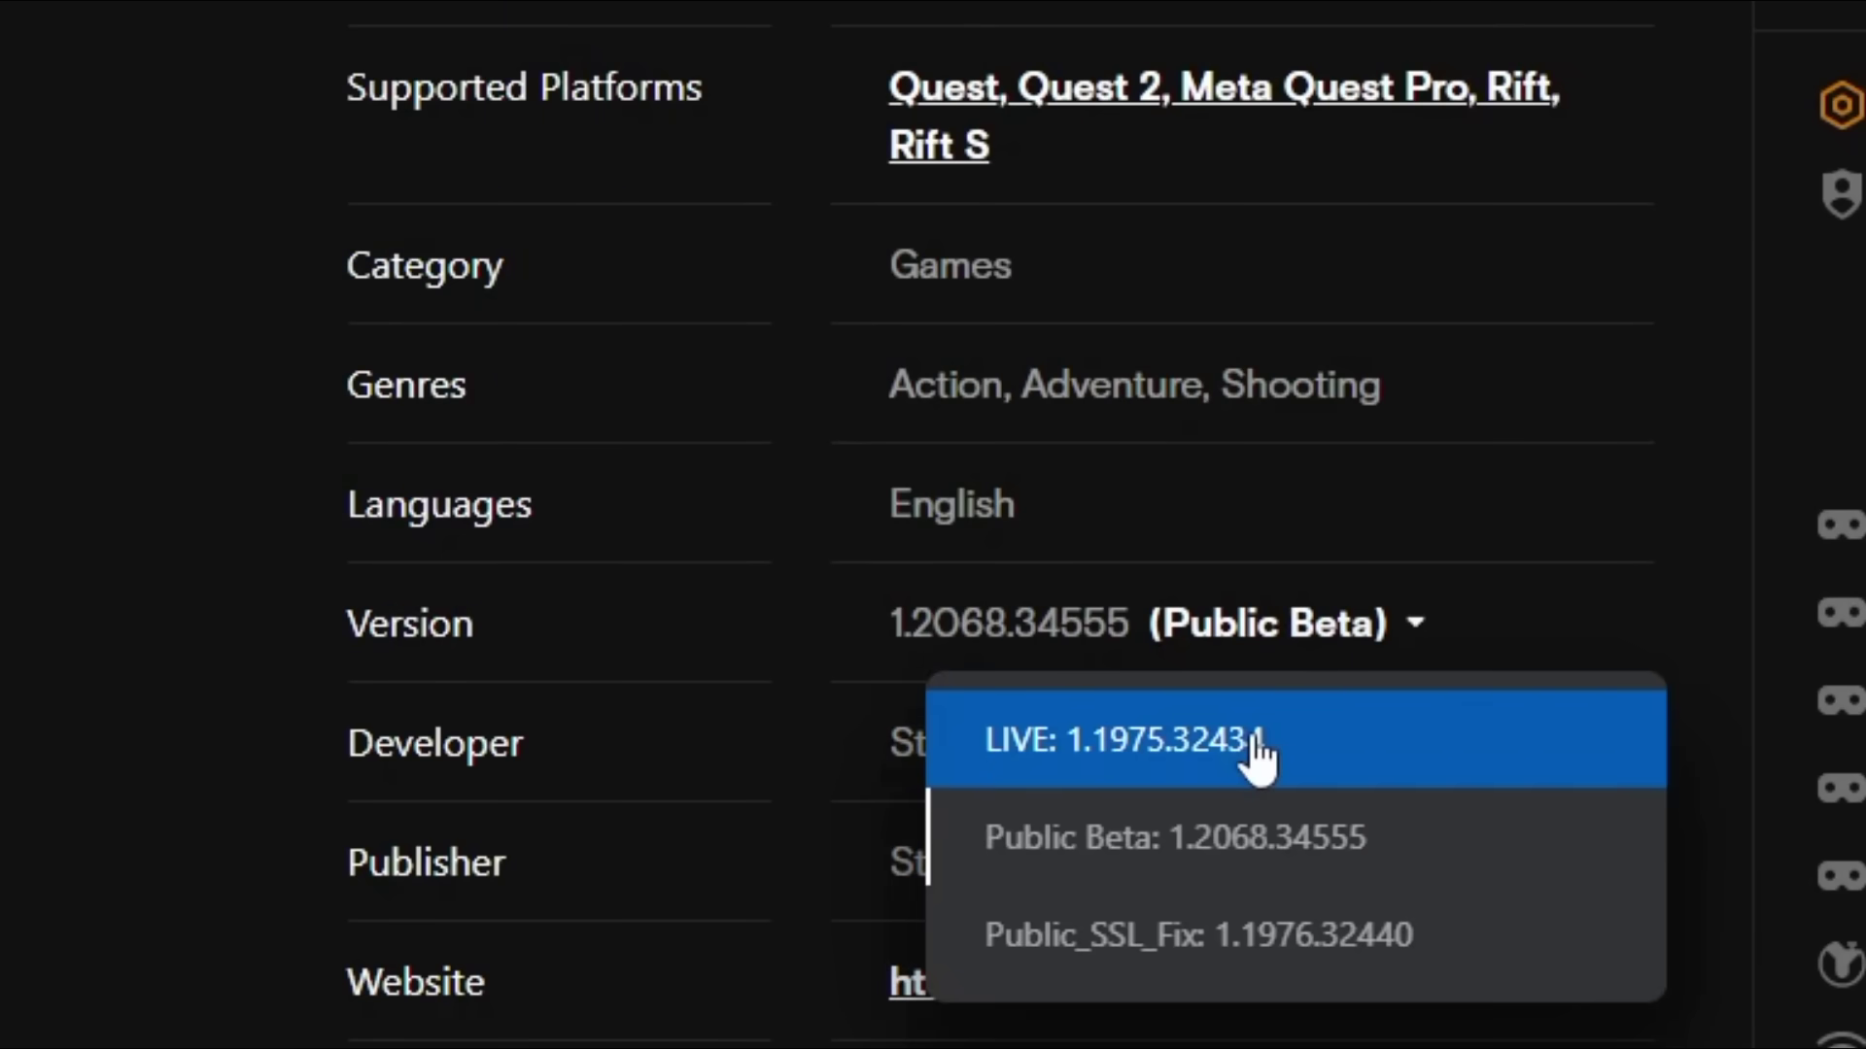
left_click(1365, 636)
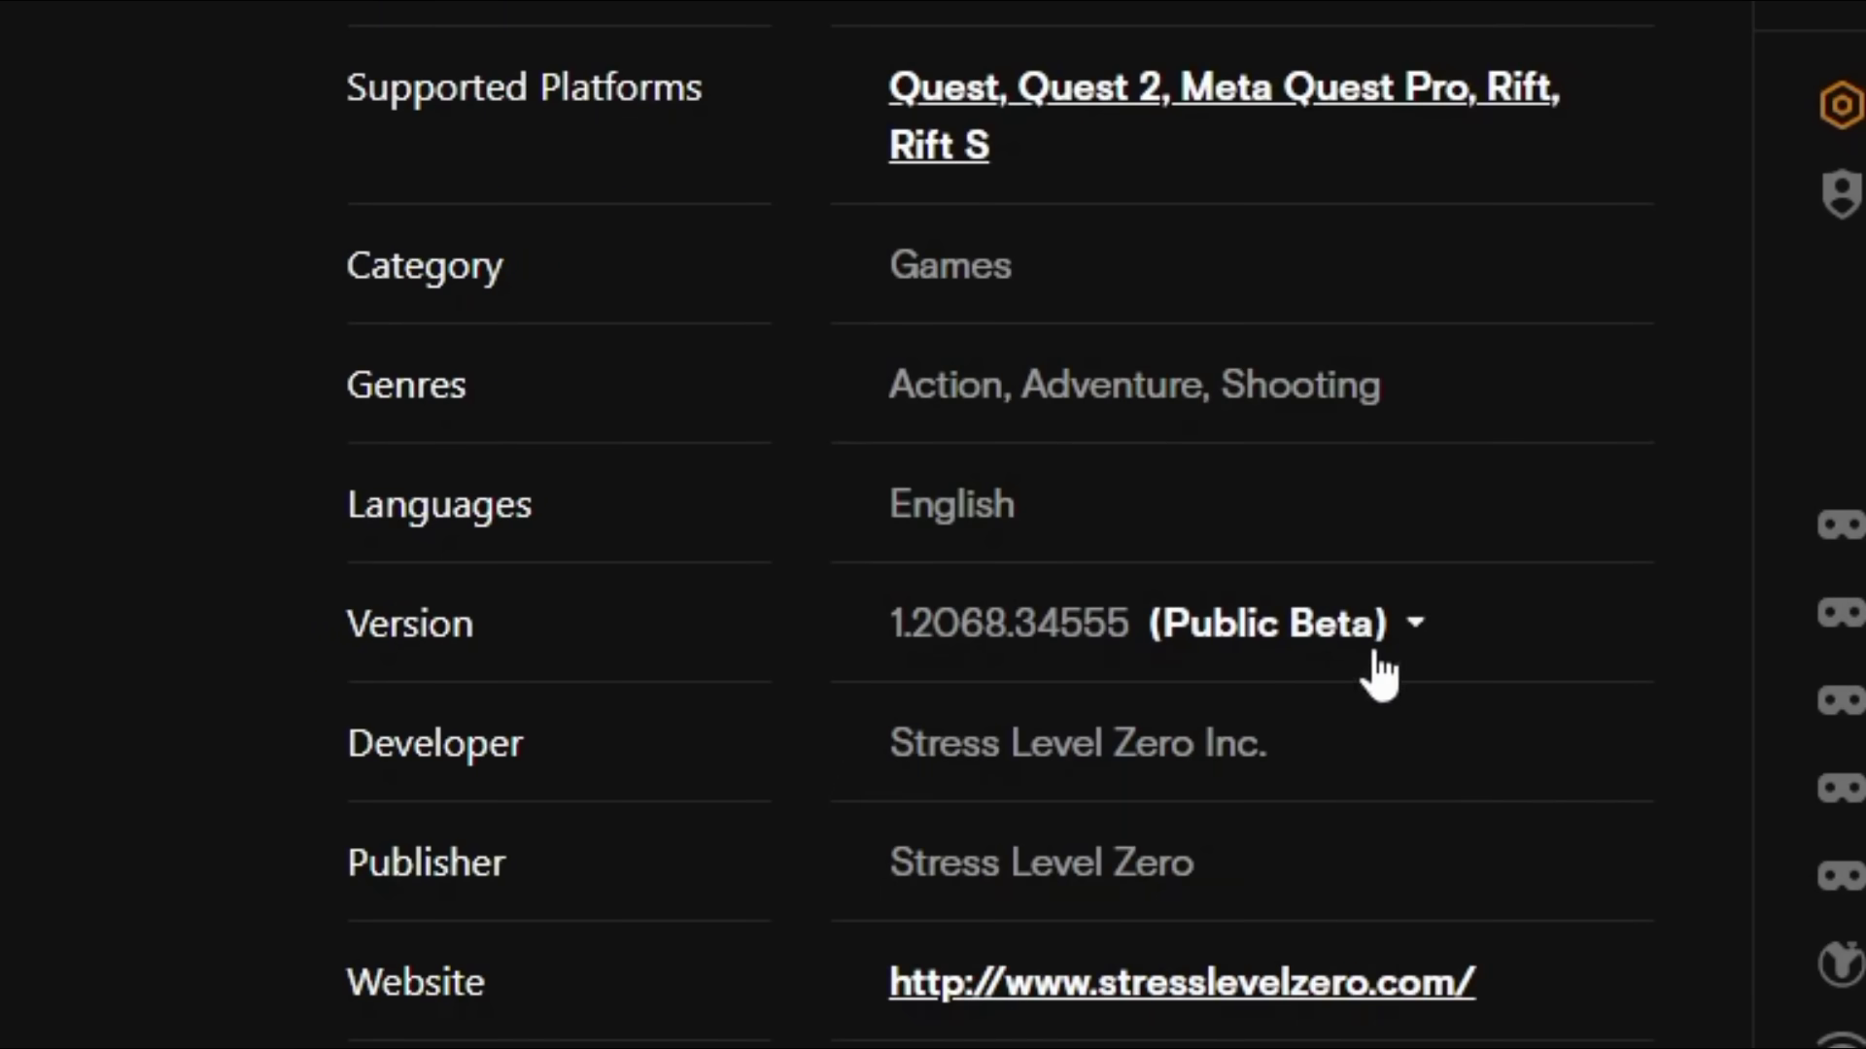
left_click(1409, 631)
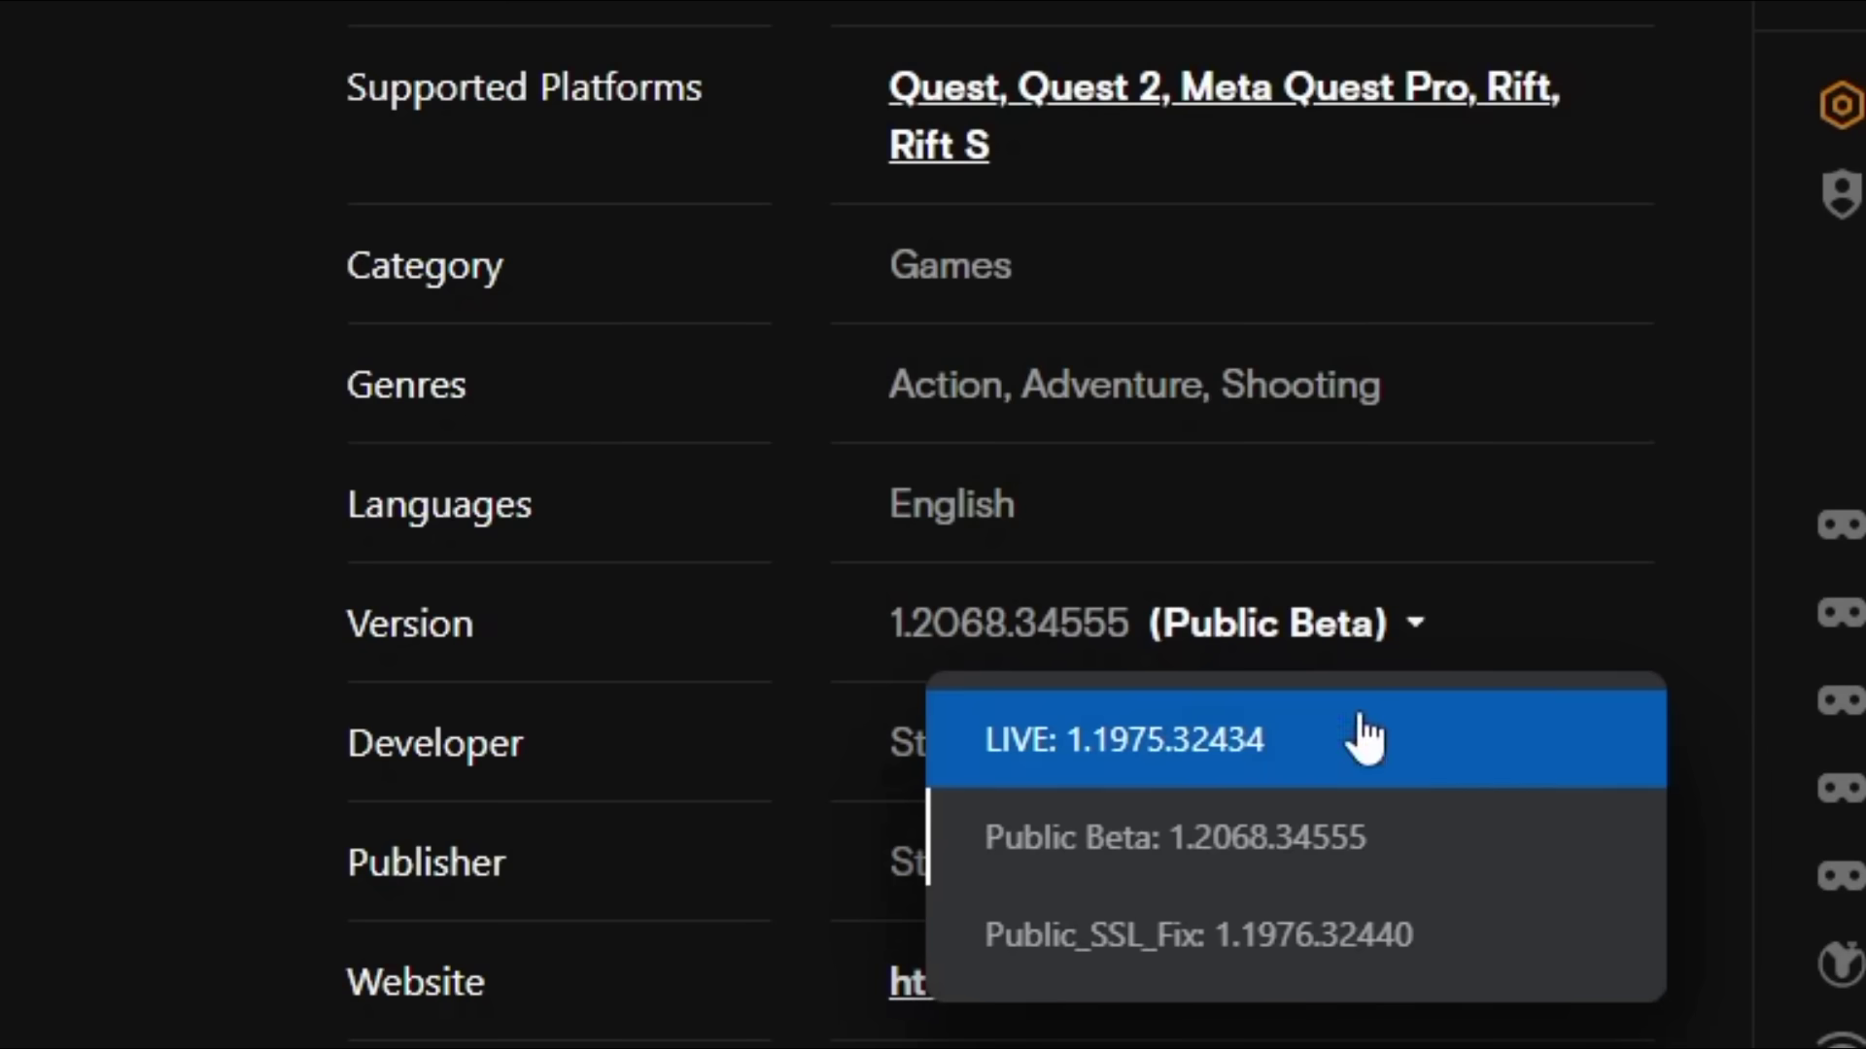
left_click(1288, 869)
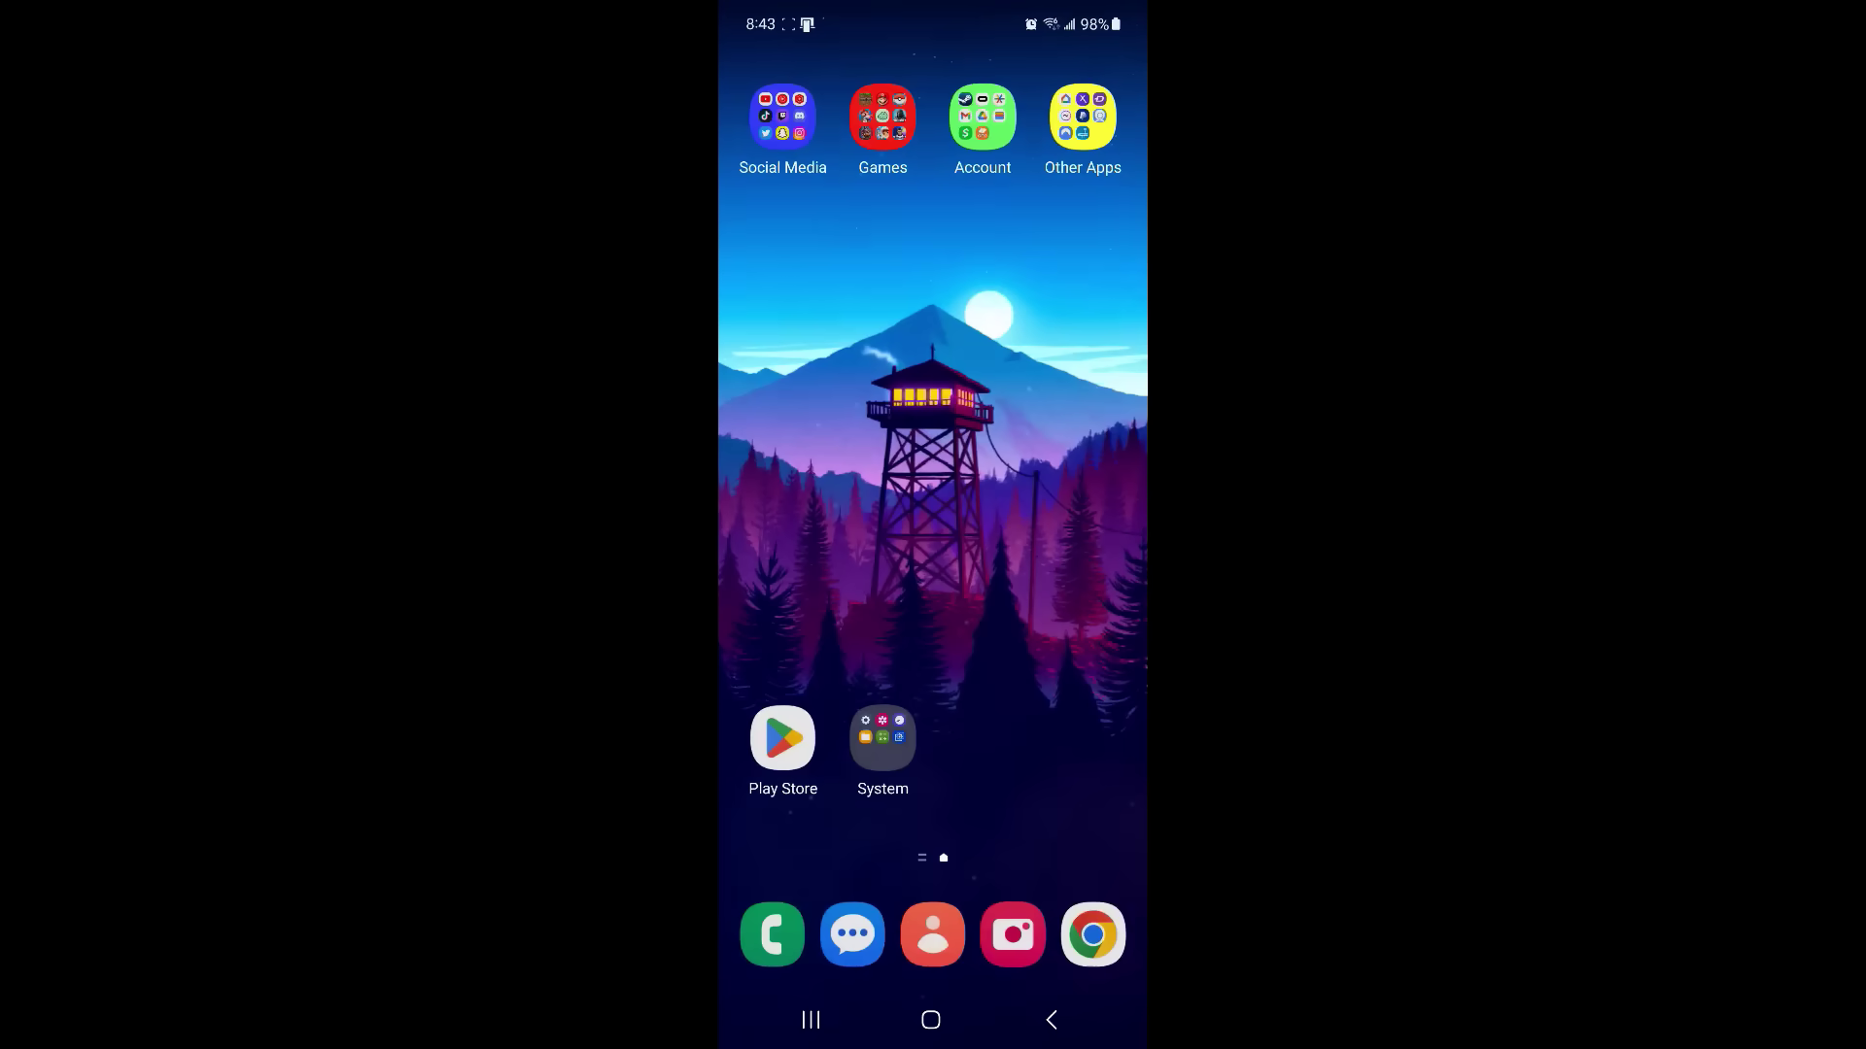
- Search 'bonelab' in the Meta Quest app and open the BONELAB store page
left_click(933, 413)
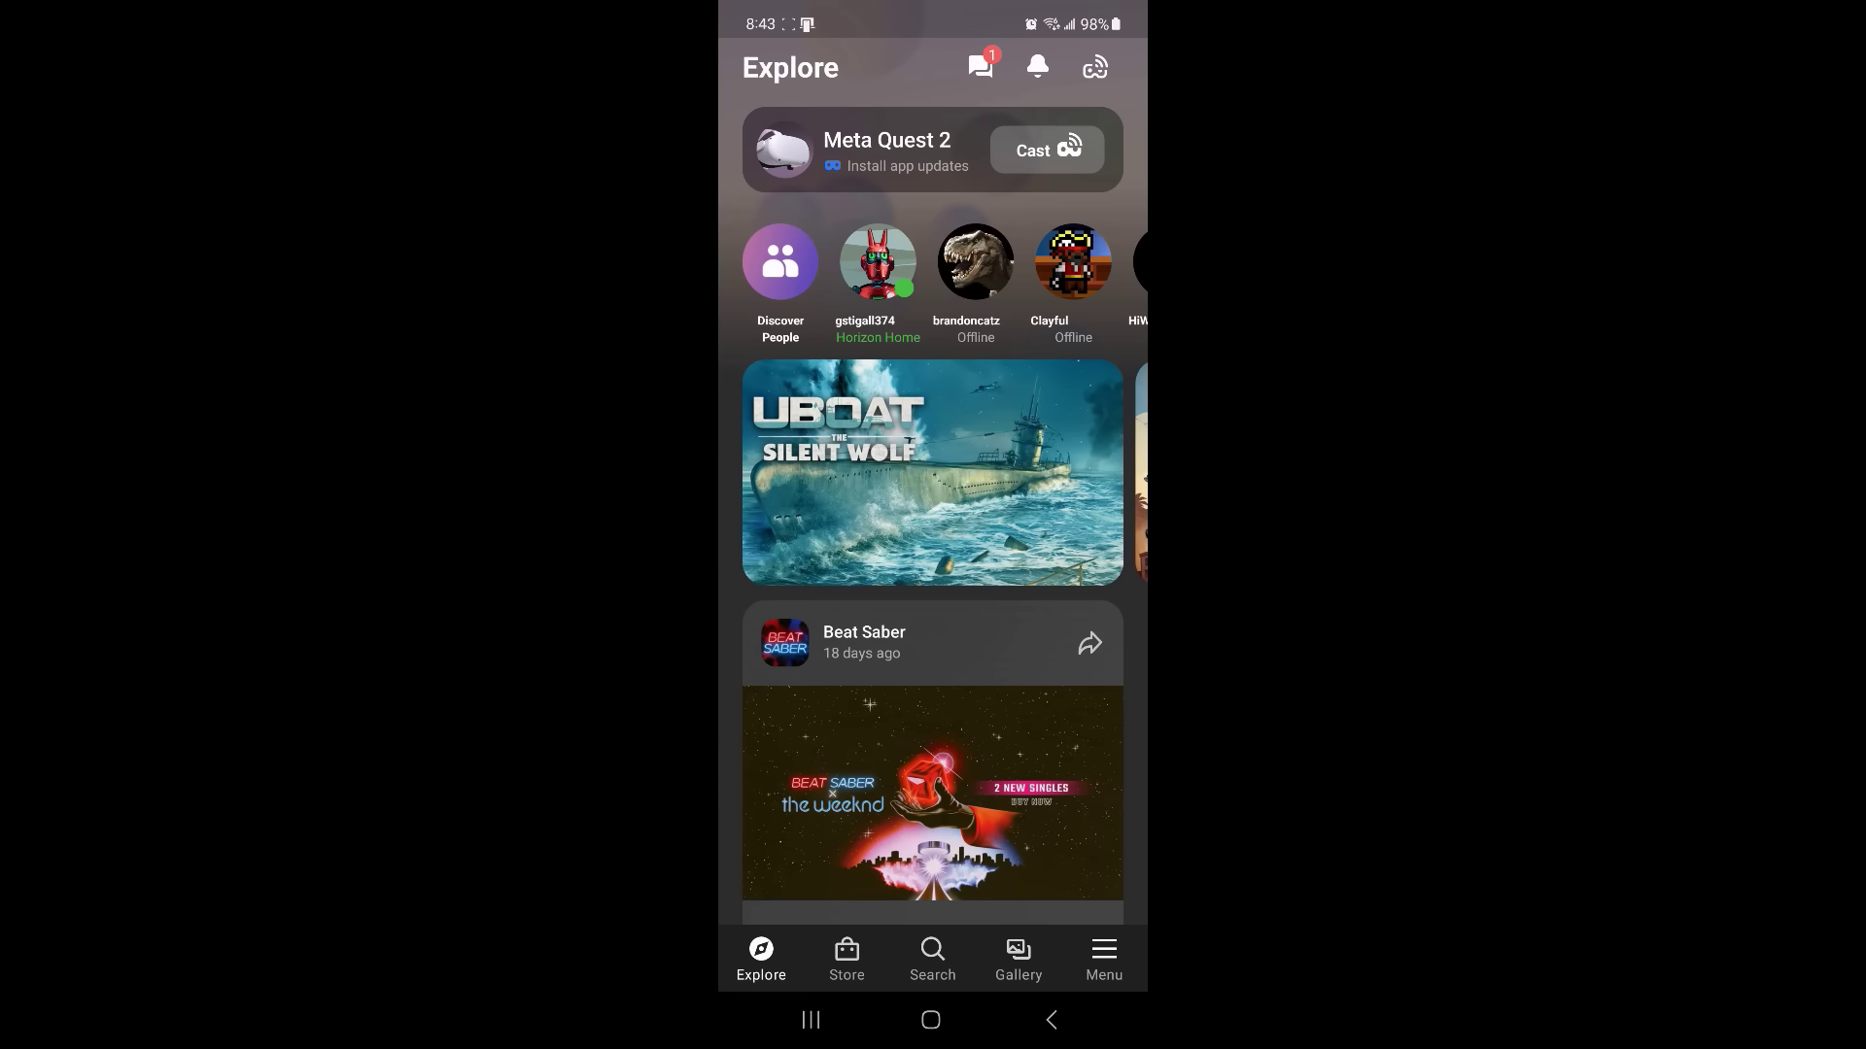
left_click(932, 957)
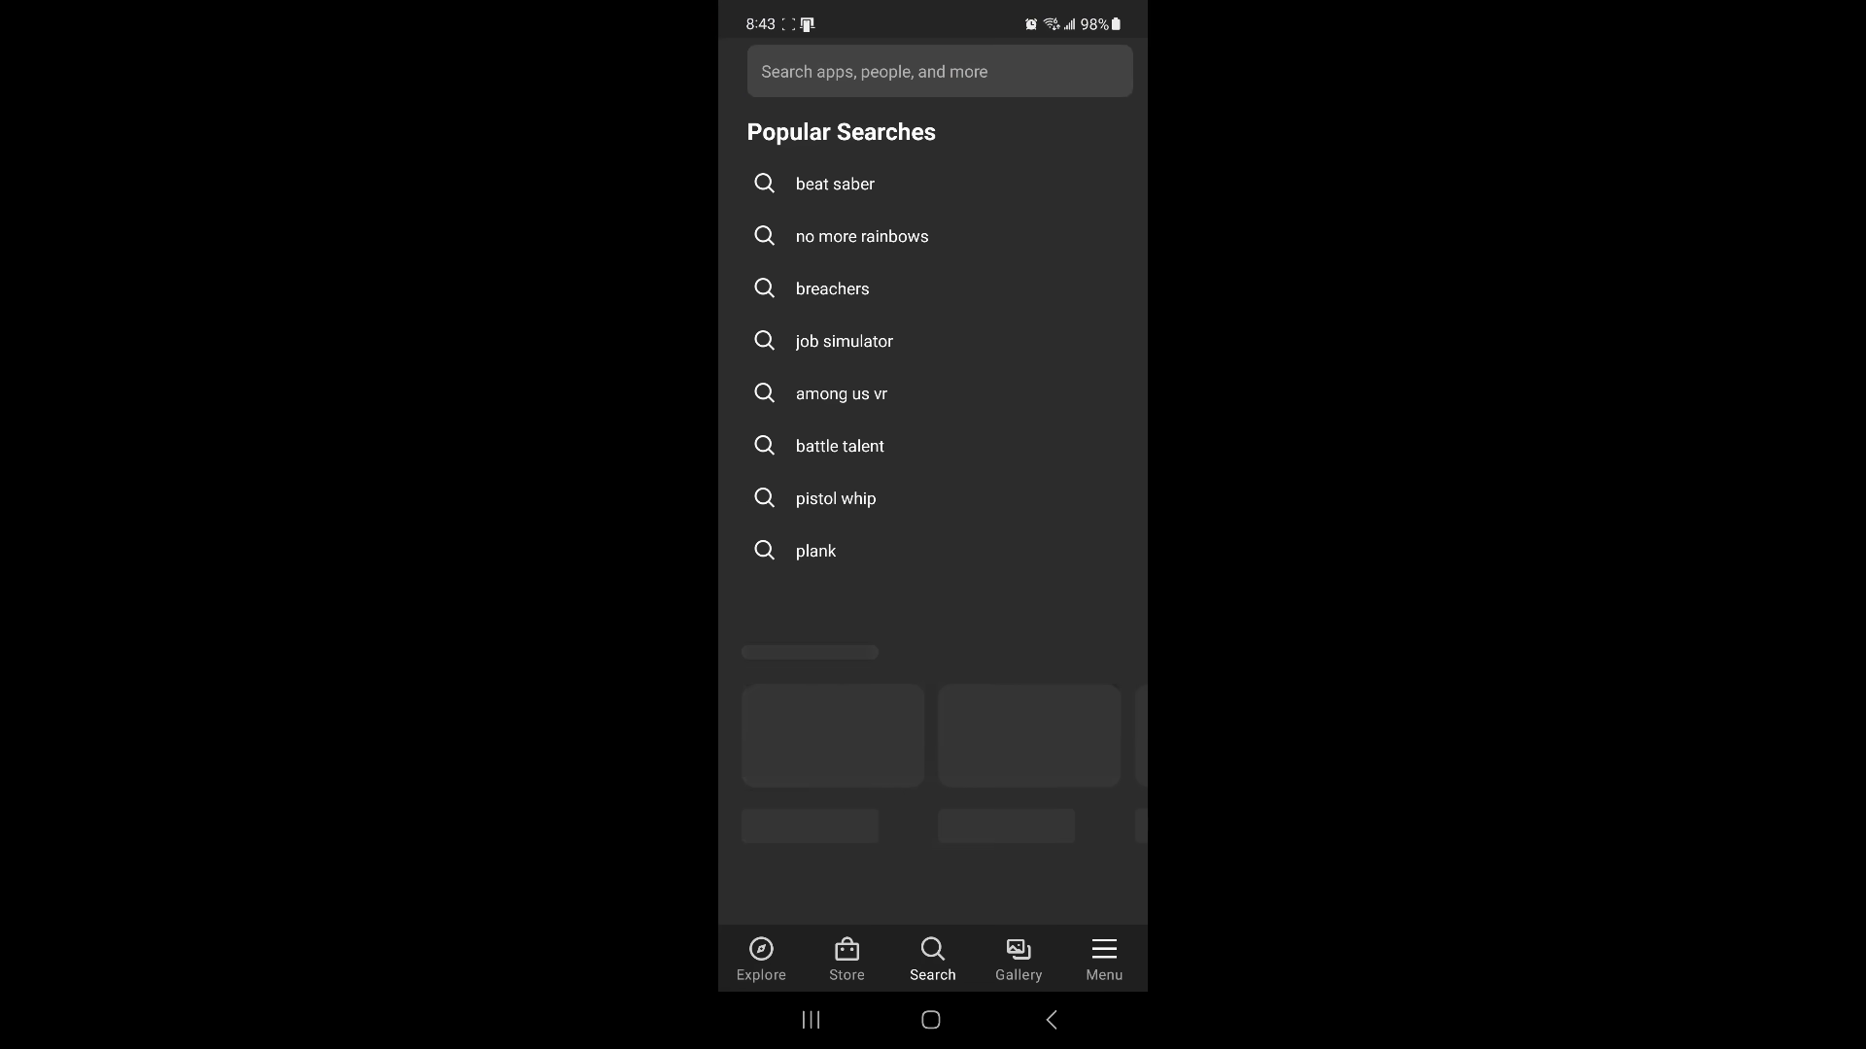
left_click(938, 71)
type("b")
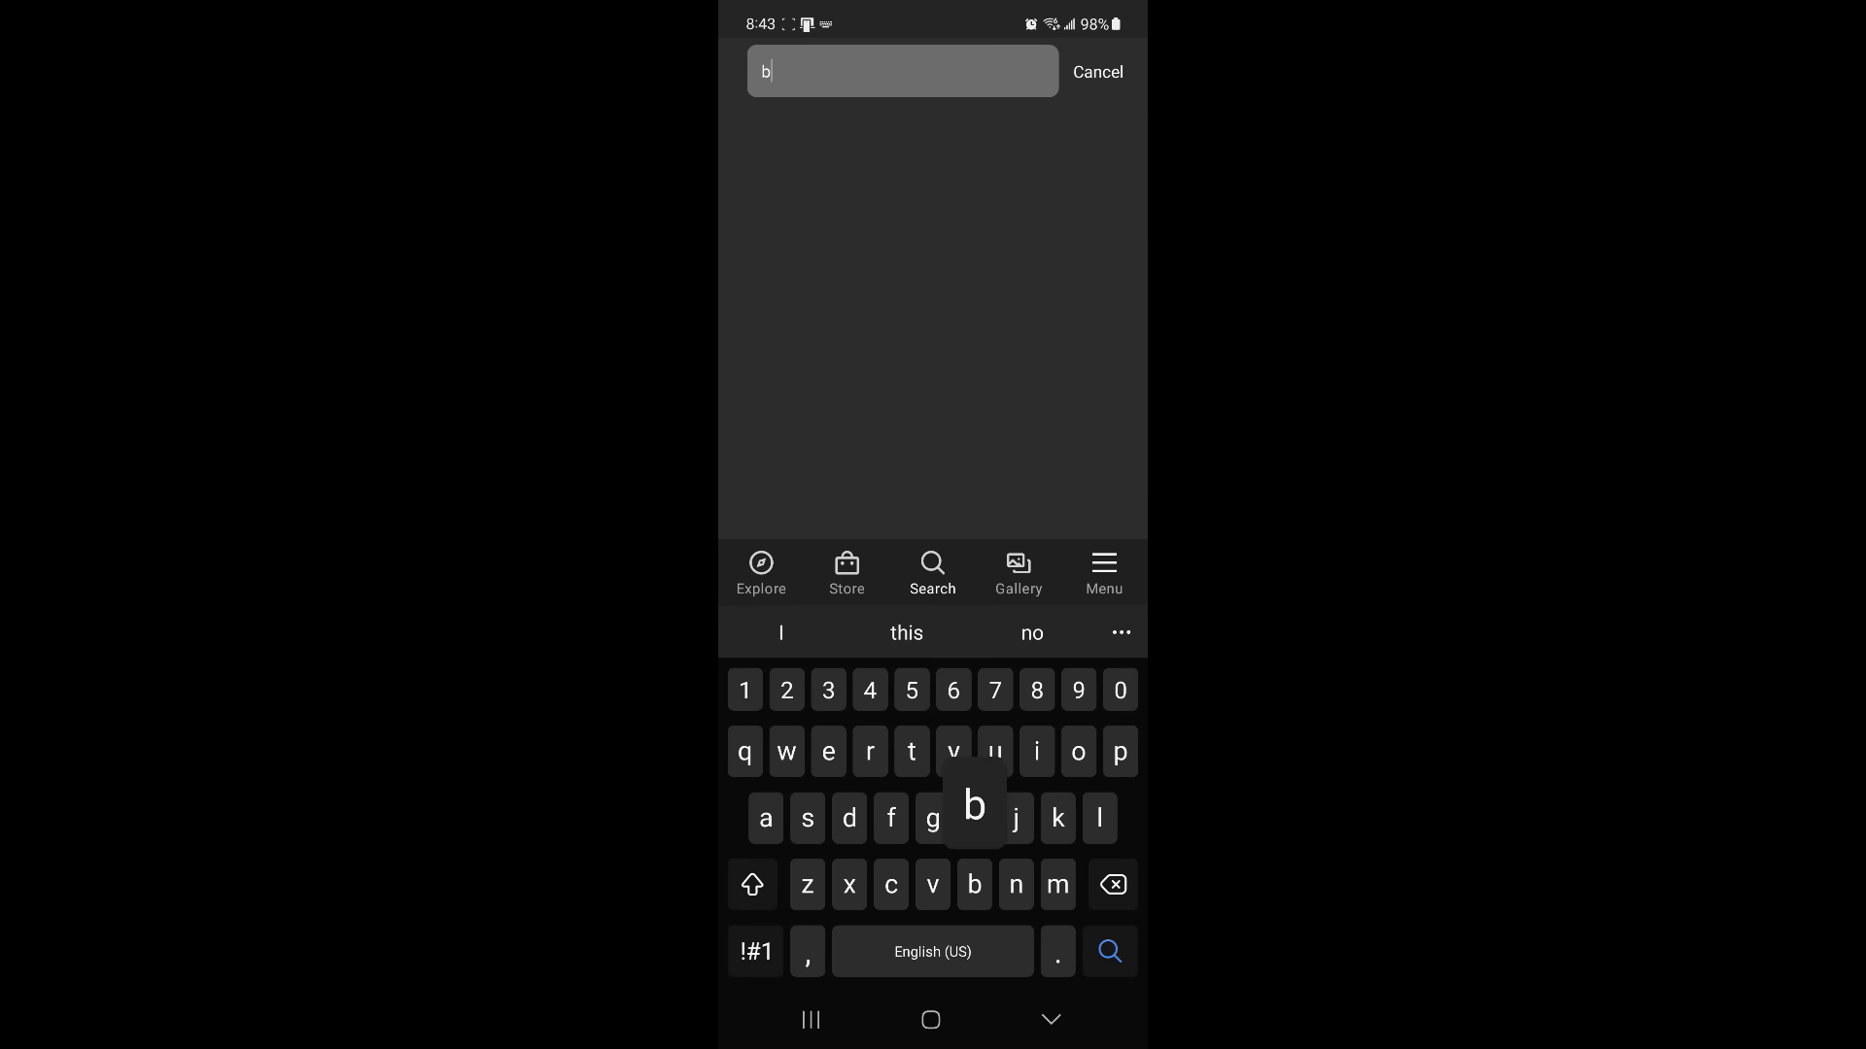
type("onelab")
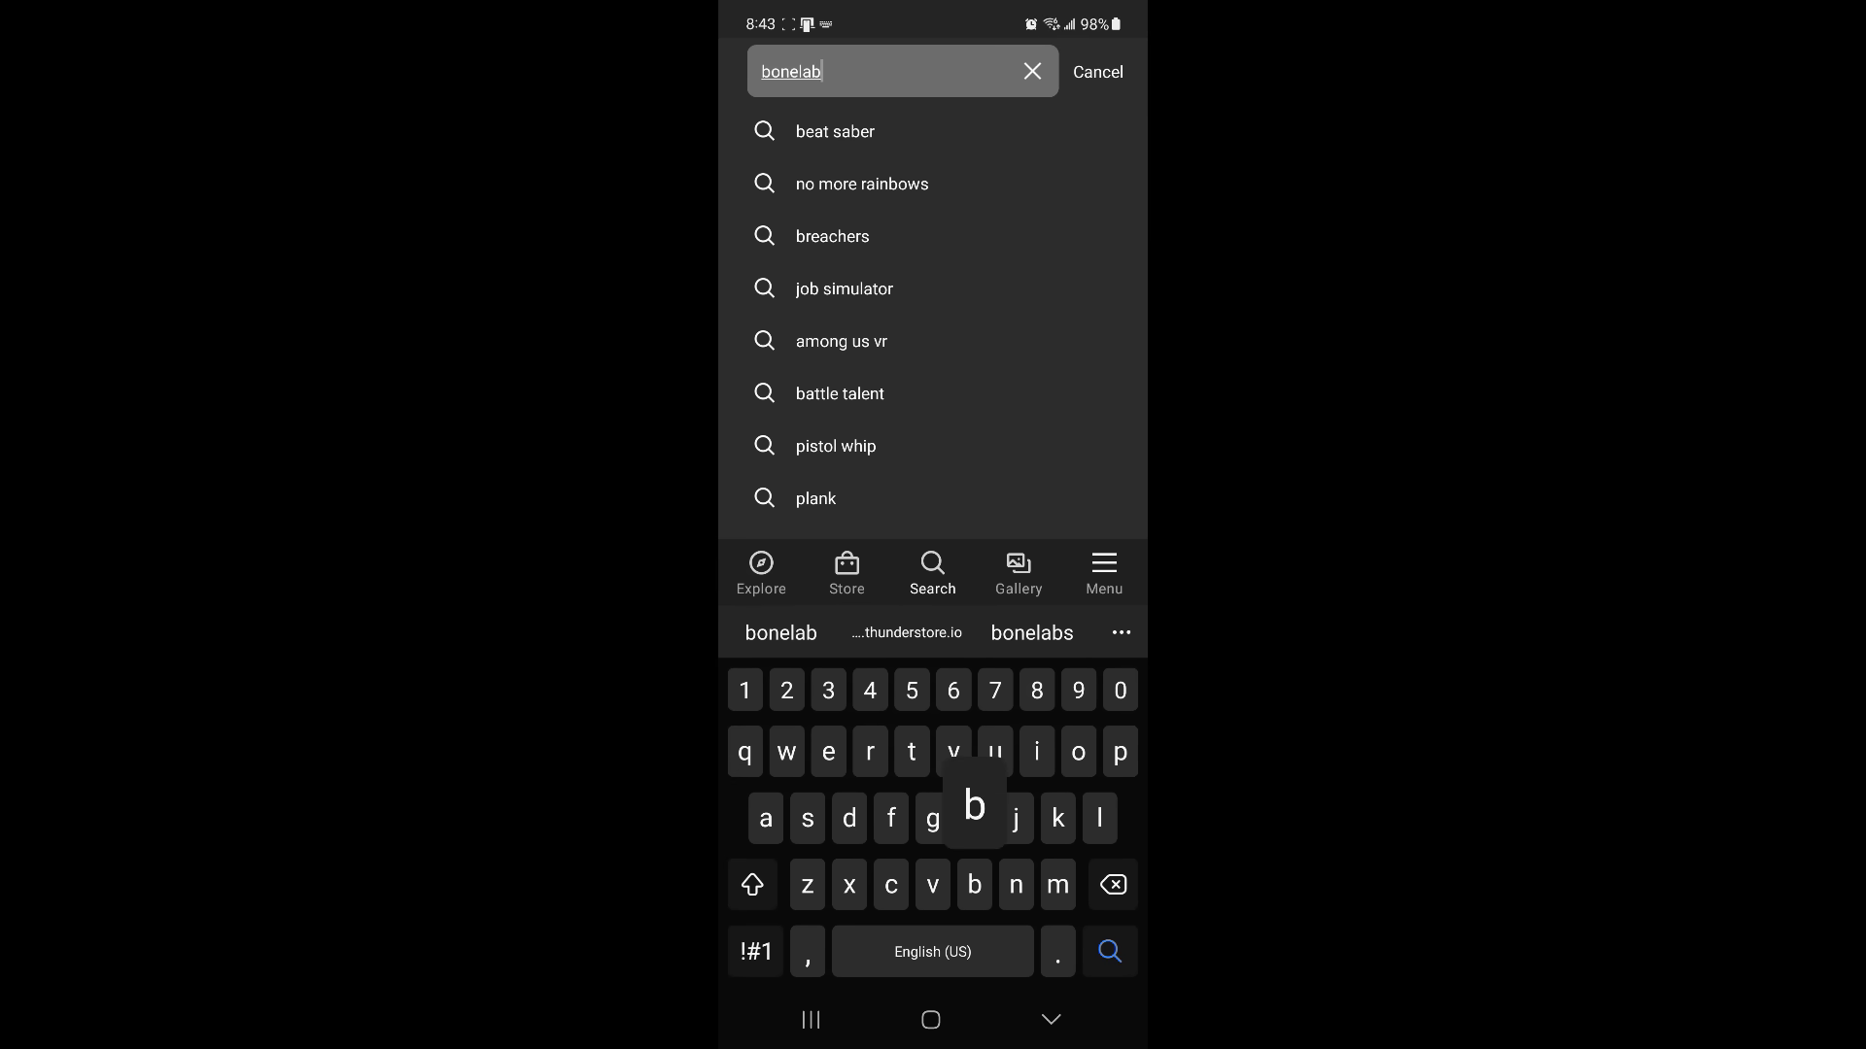
key("Return")
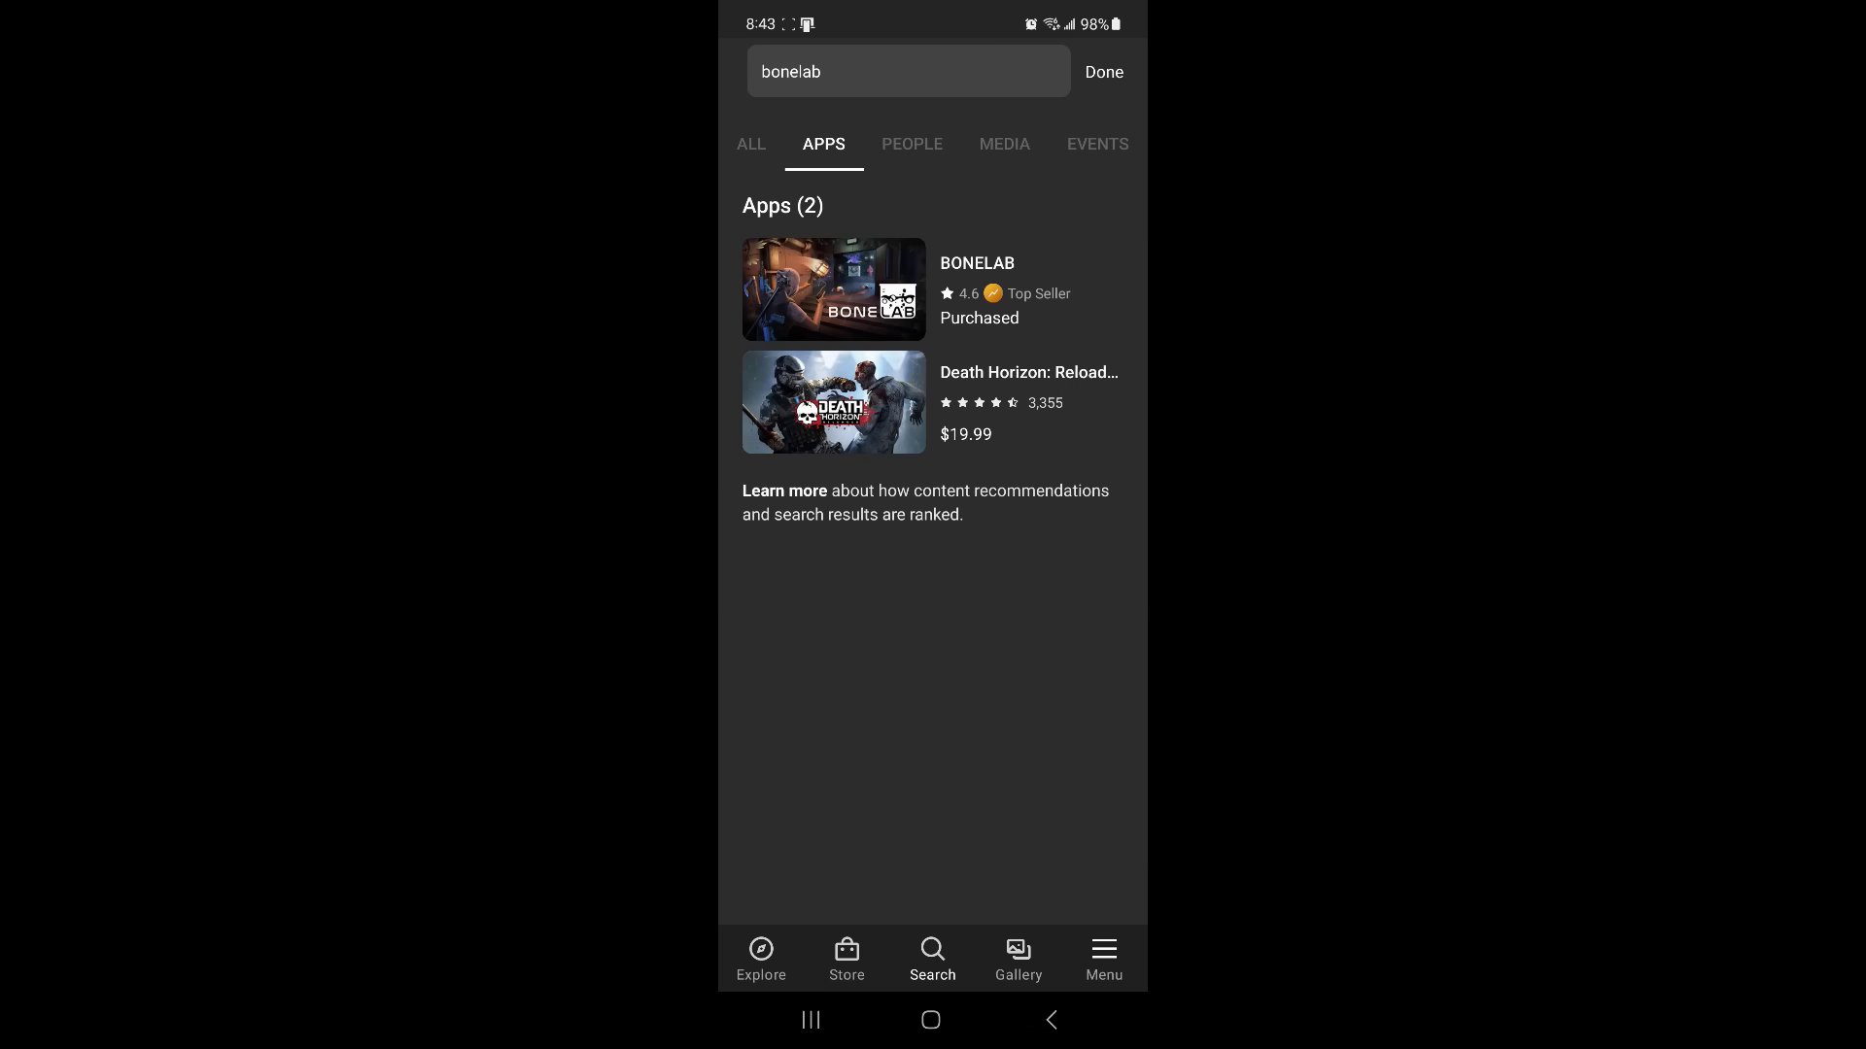
left_click(931, 289)
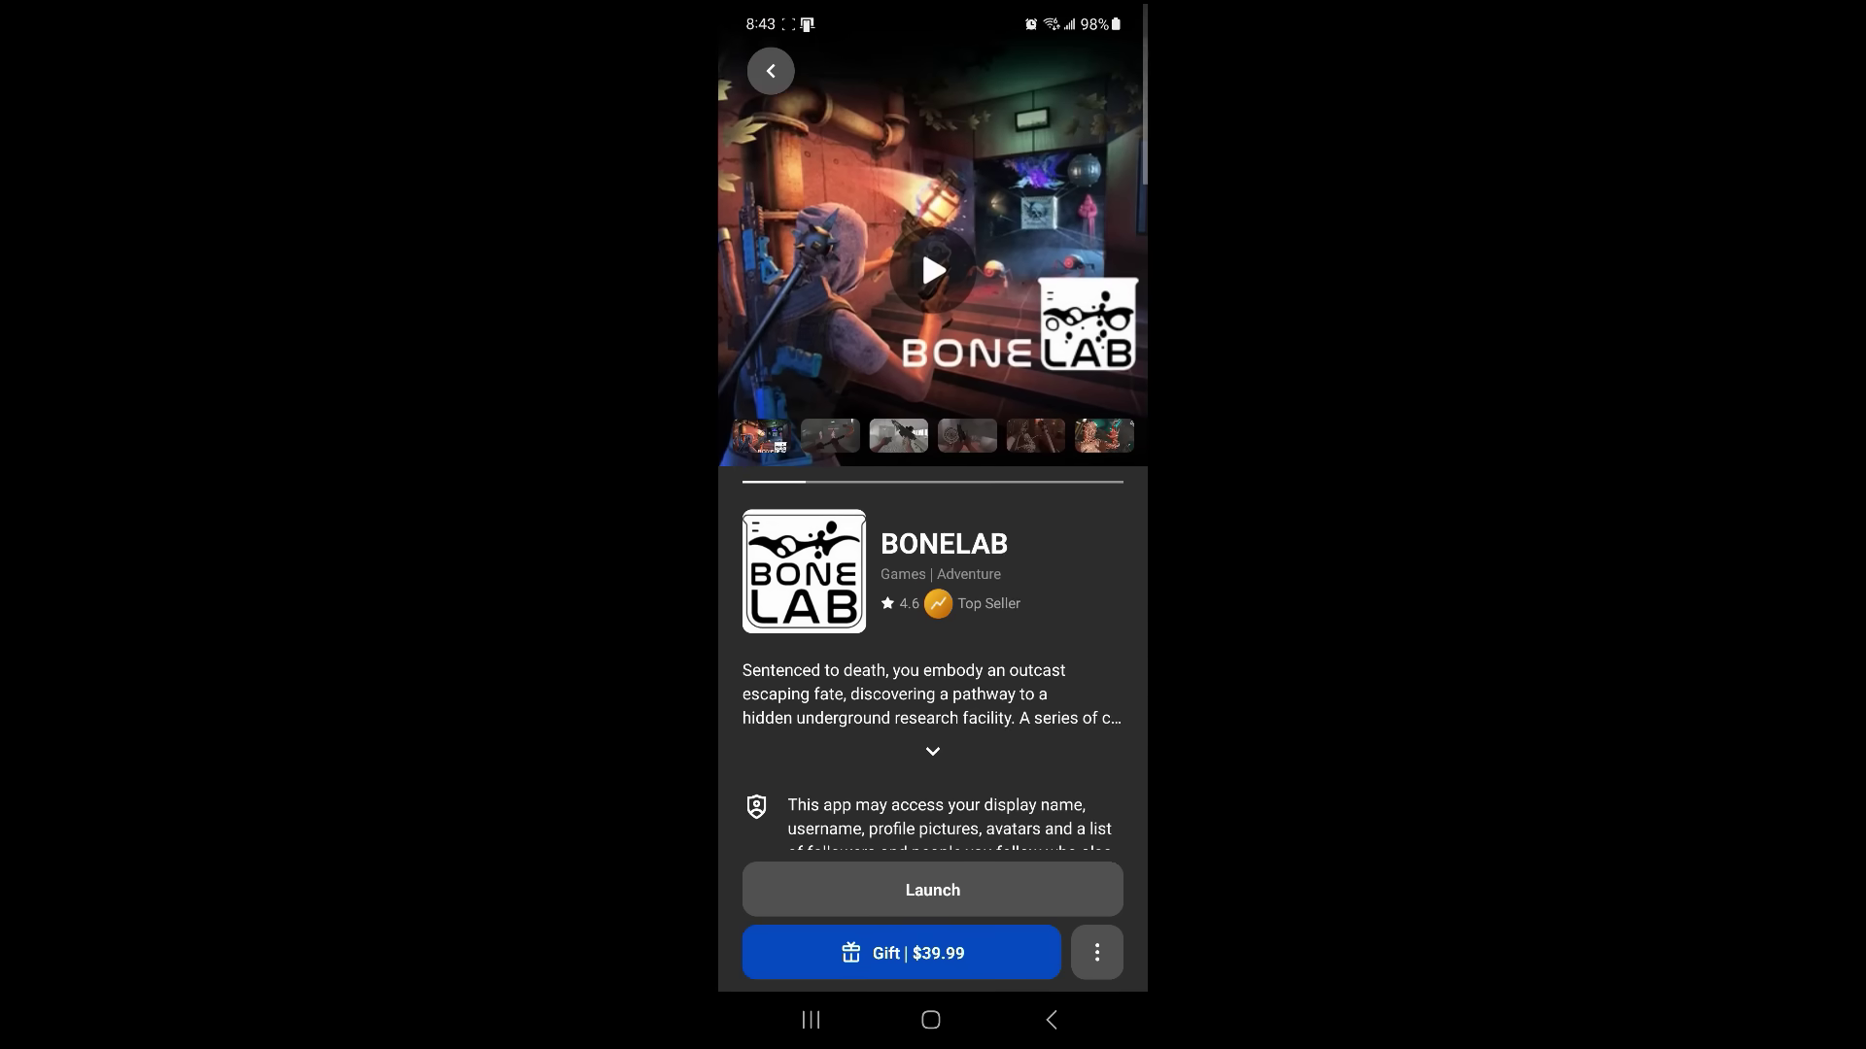
- Pick the Public Beta channel in BONELAB's Version Notes, showing 1.2068.34555
scroll(932, 486, "down", 10)
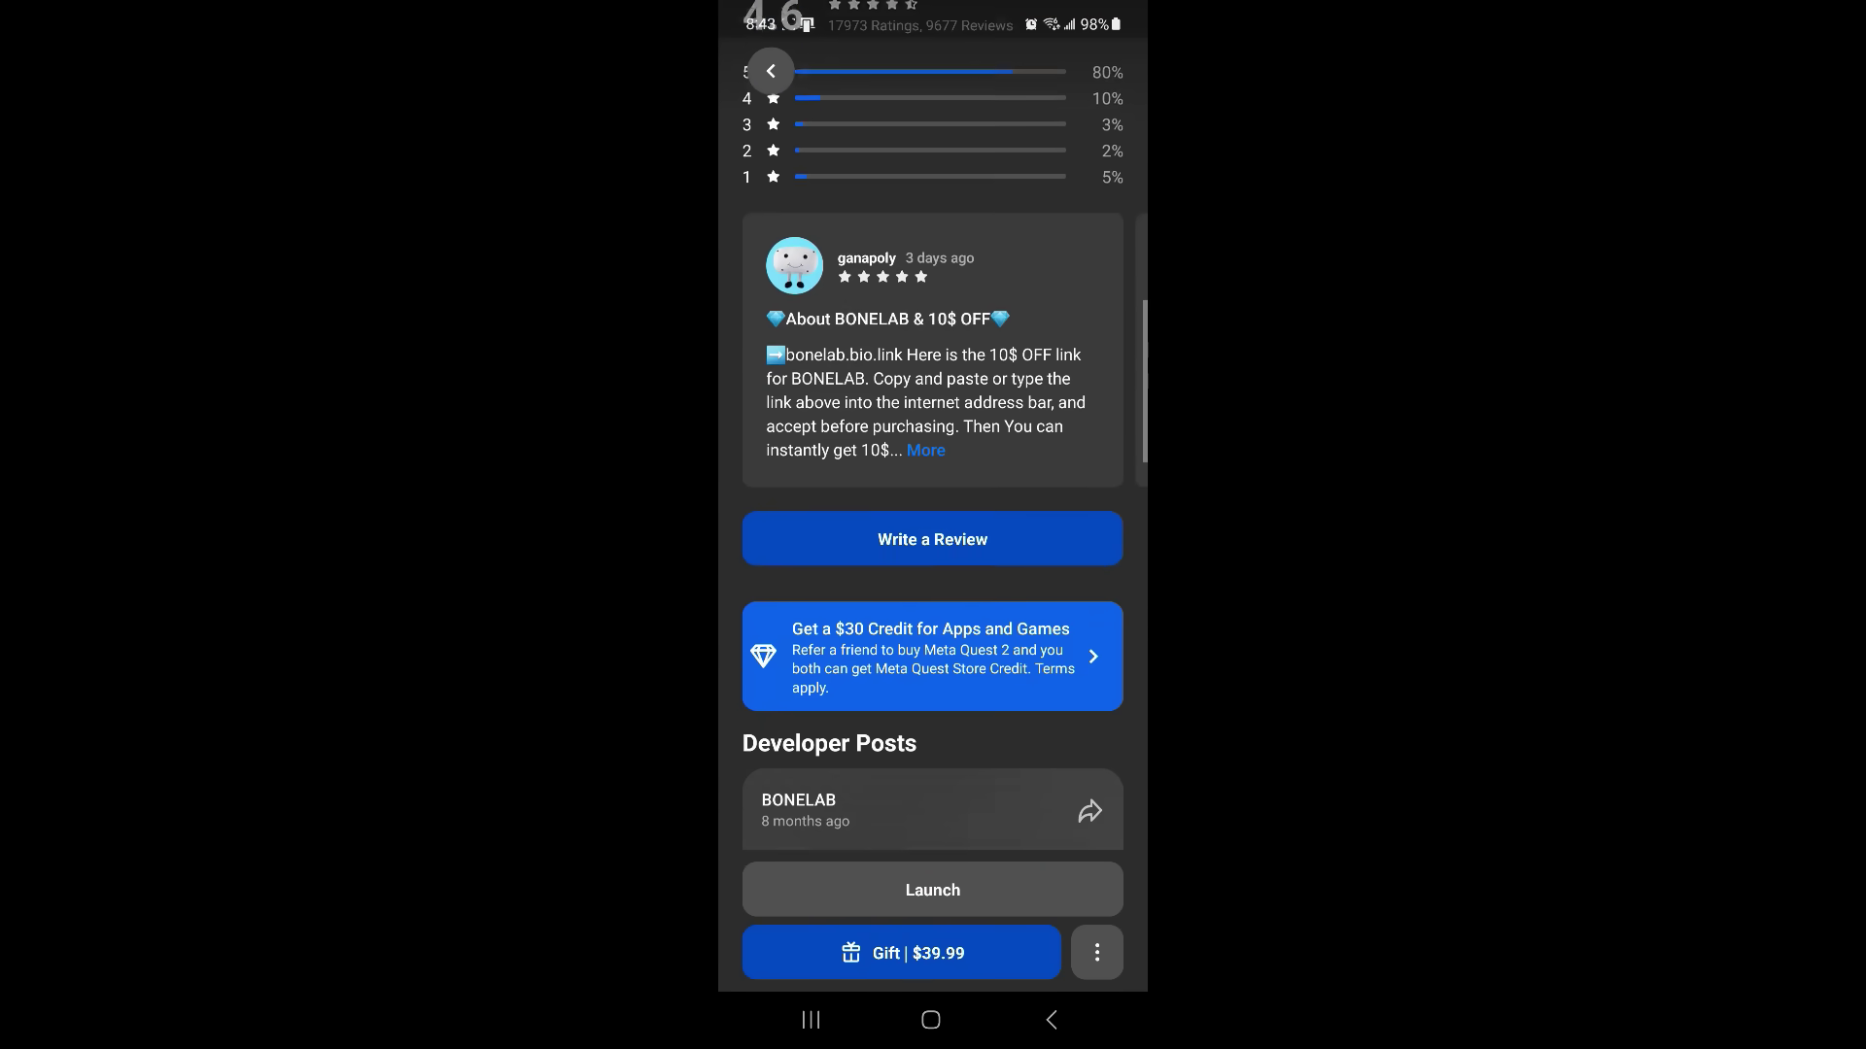
scroll(933, 485, "down", 15)
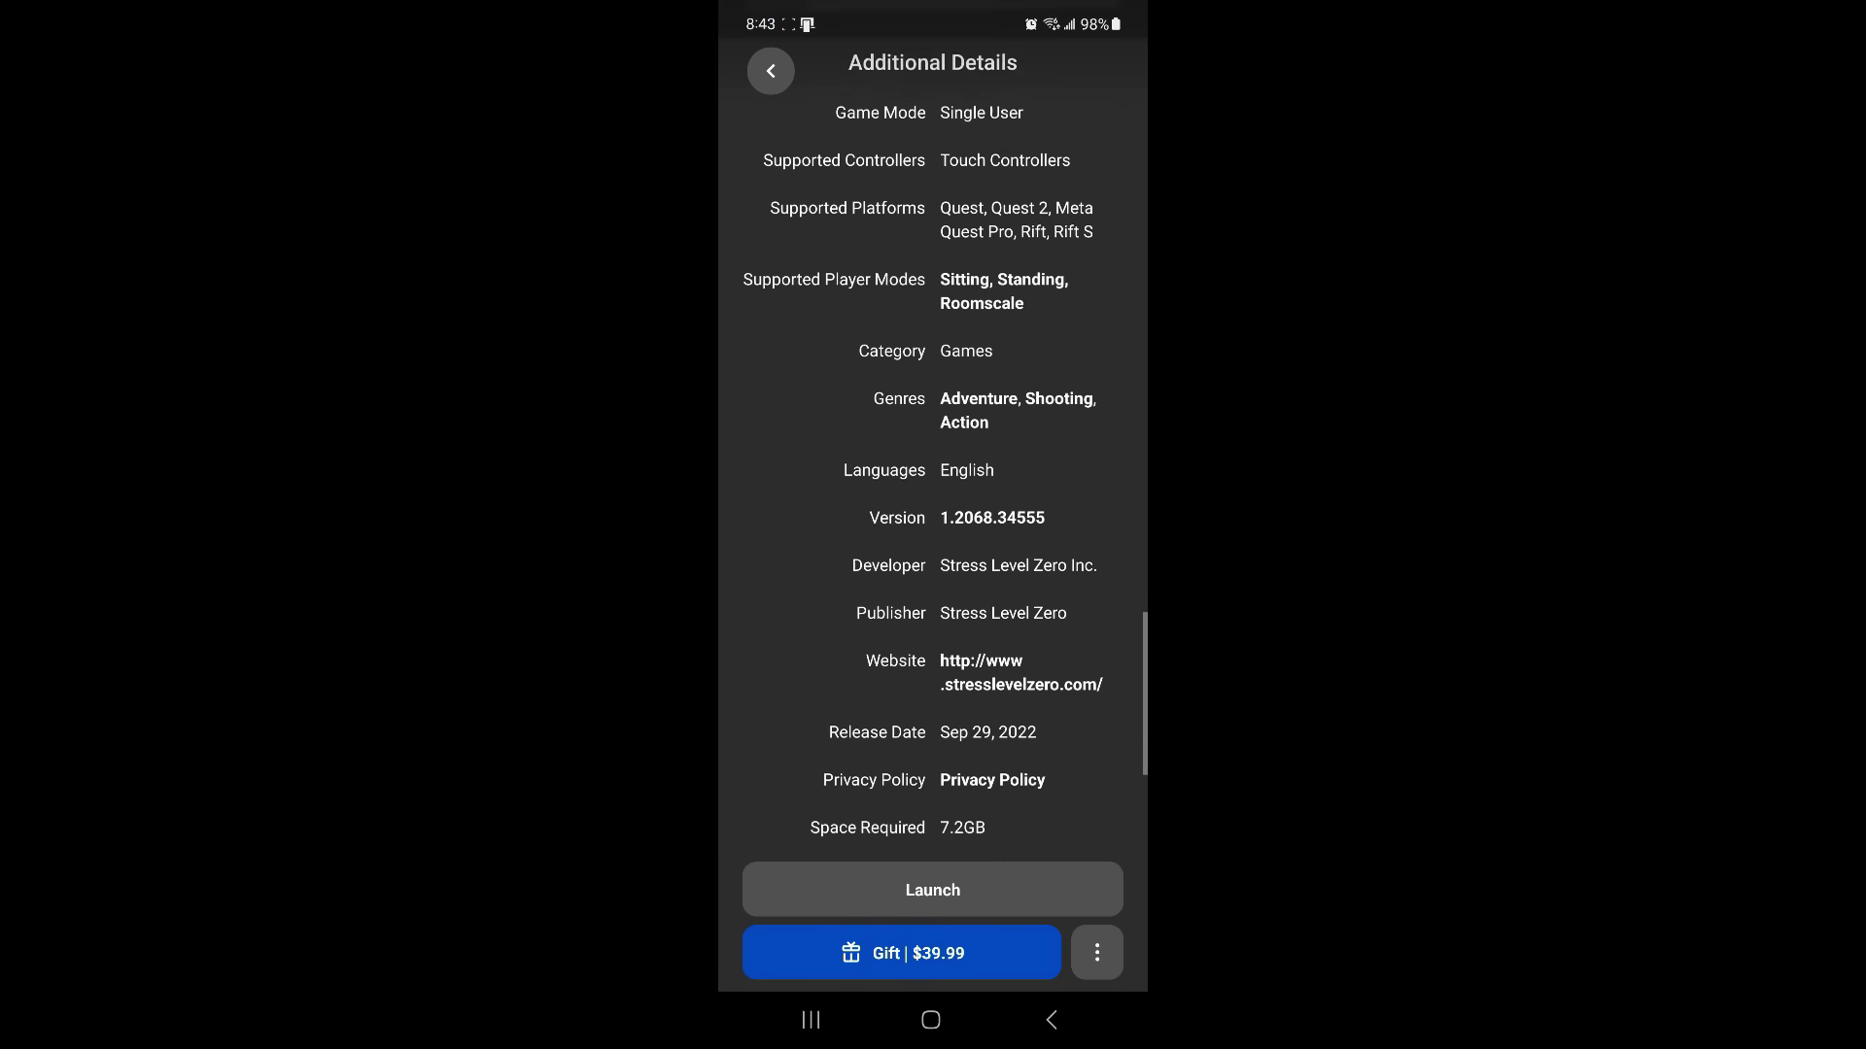
scroll(932, 438, "down", 3)
scroll(933, 437, "up", 2)
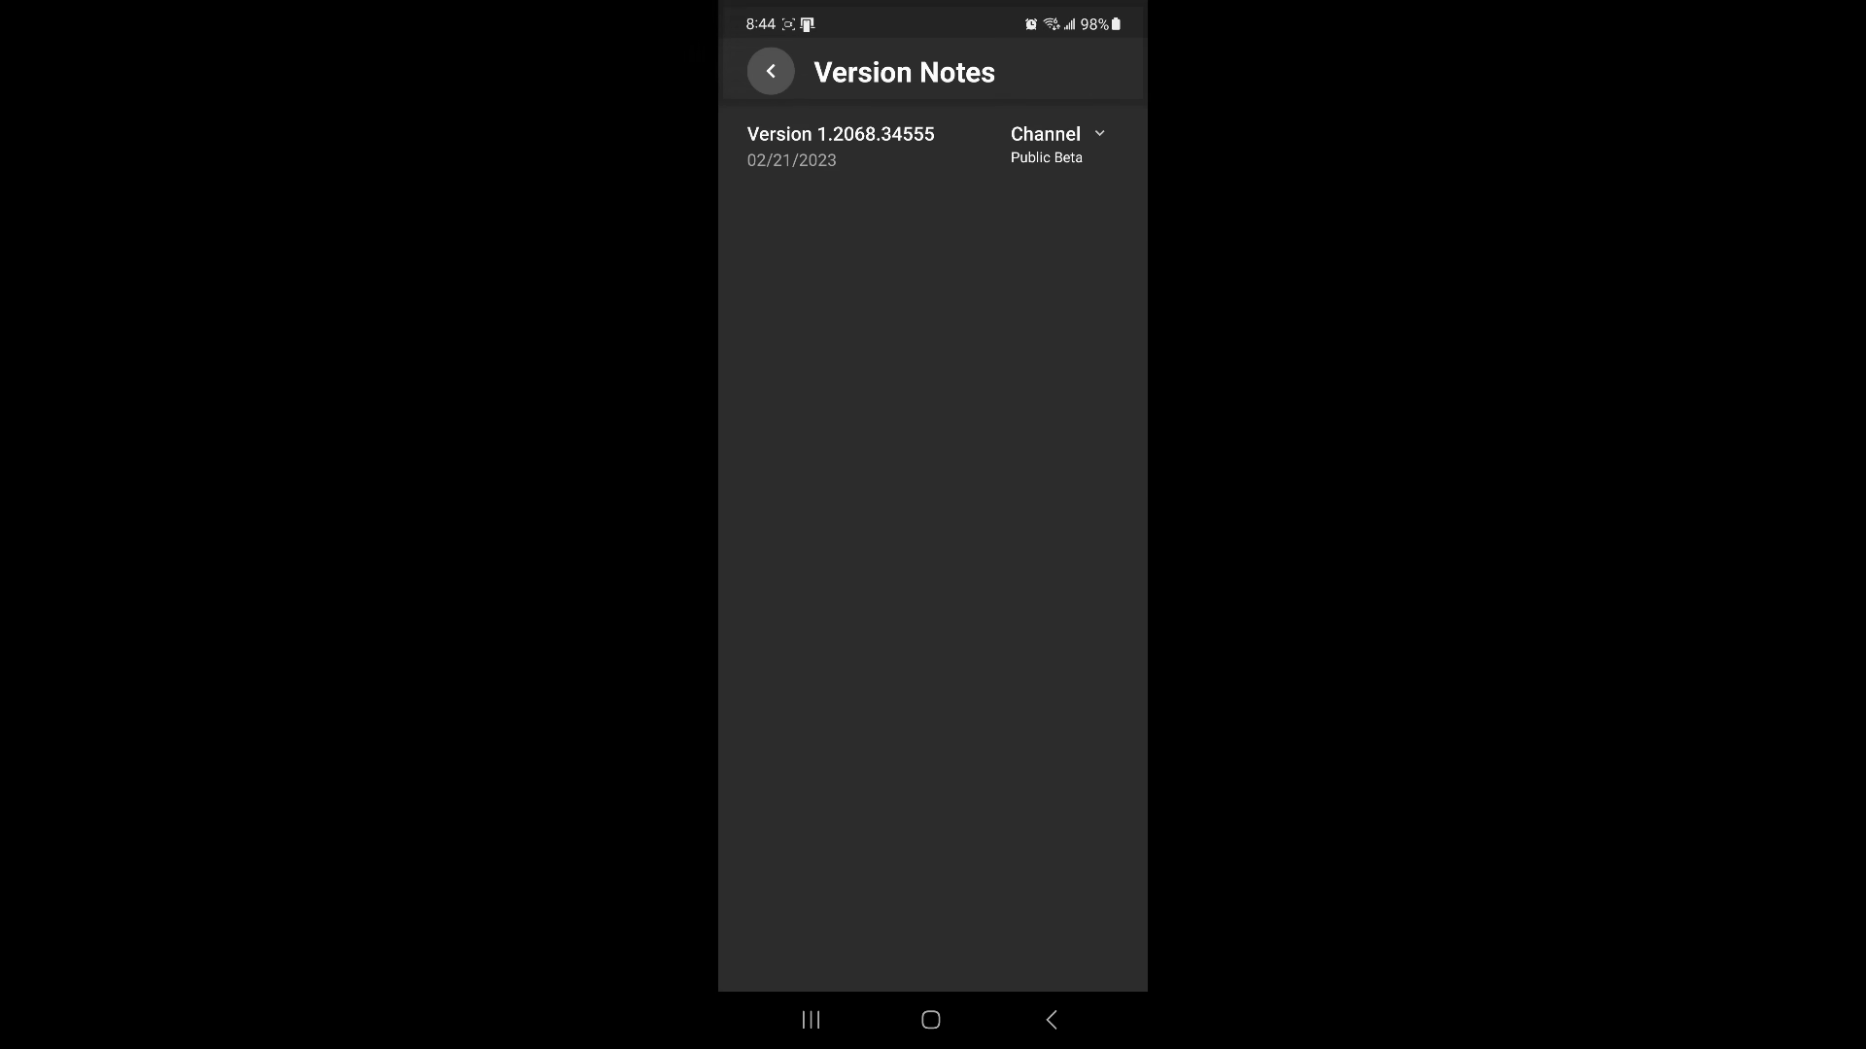
left_click(1057, 144)
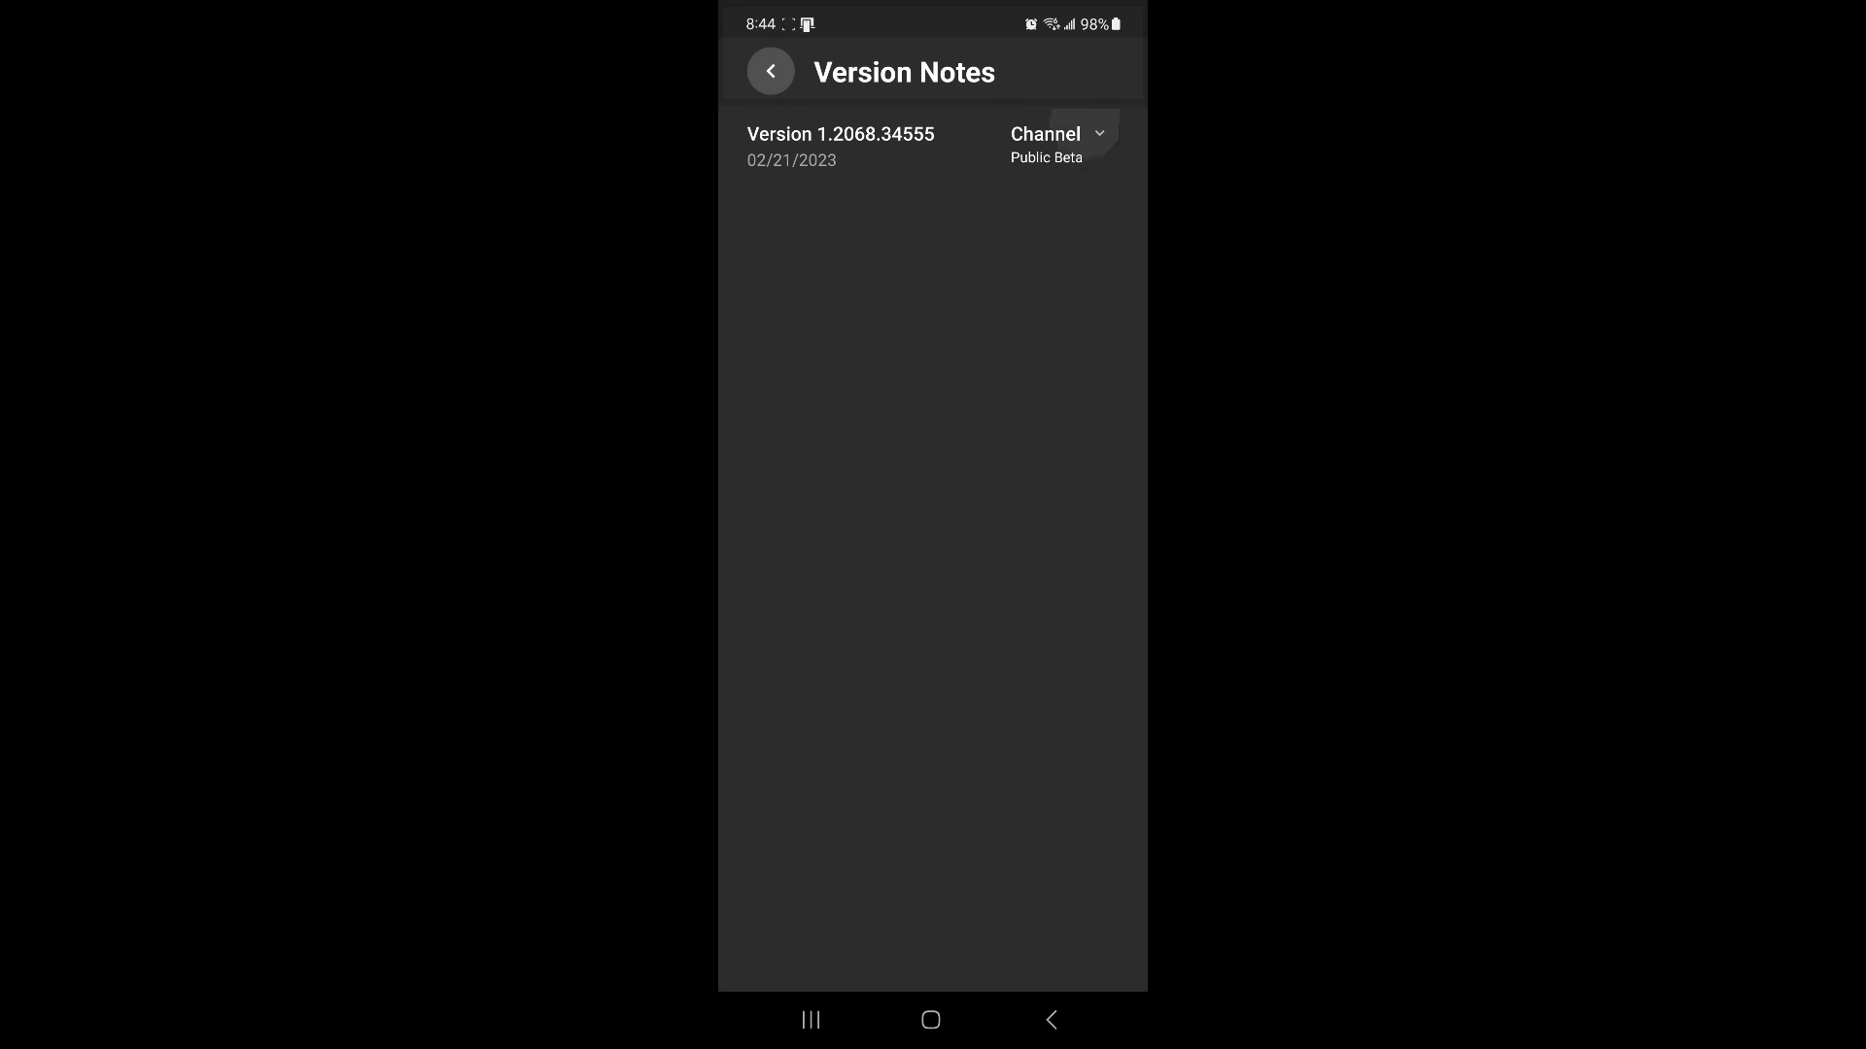
left_click(985, 263)
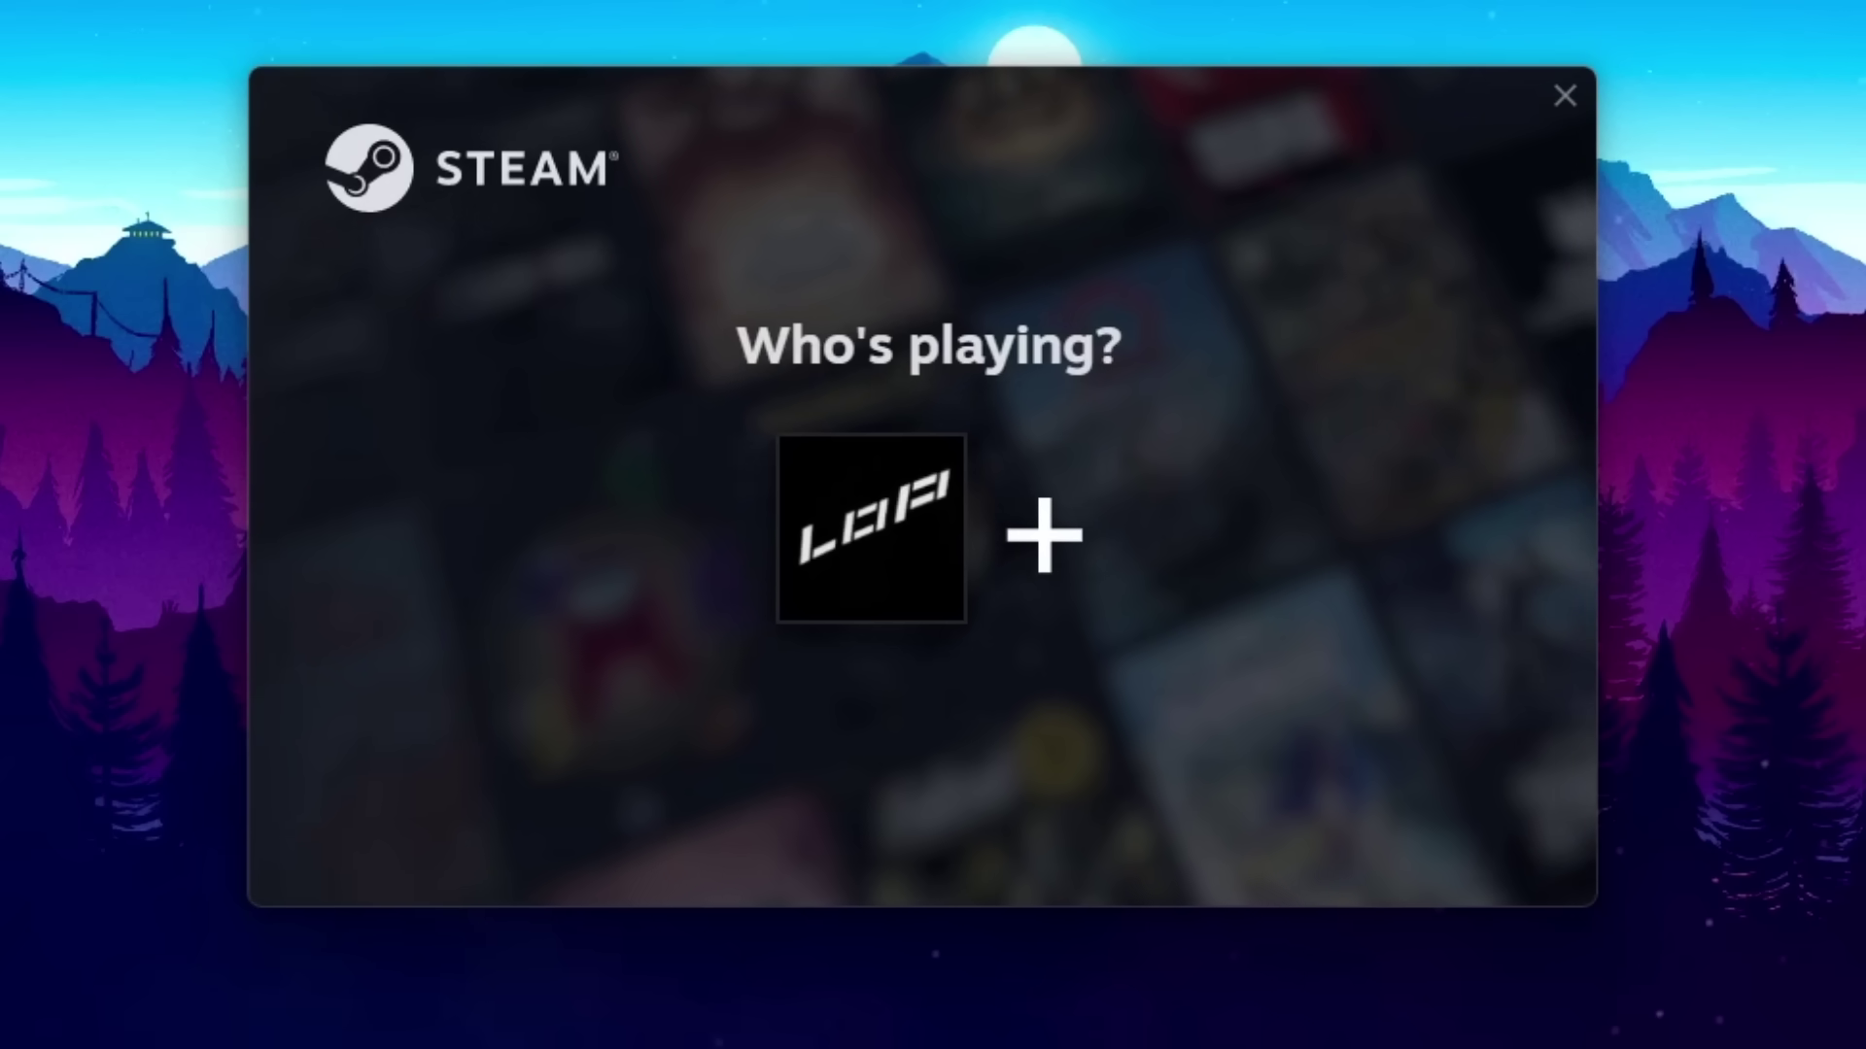
- Add a new account on Steam's Who's playing screen and sign in to reach the Library
left_click(1063, 545)
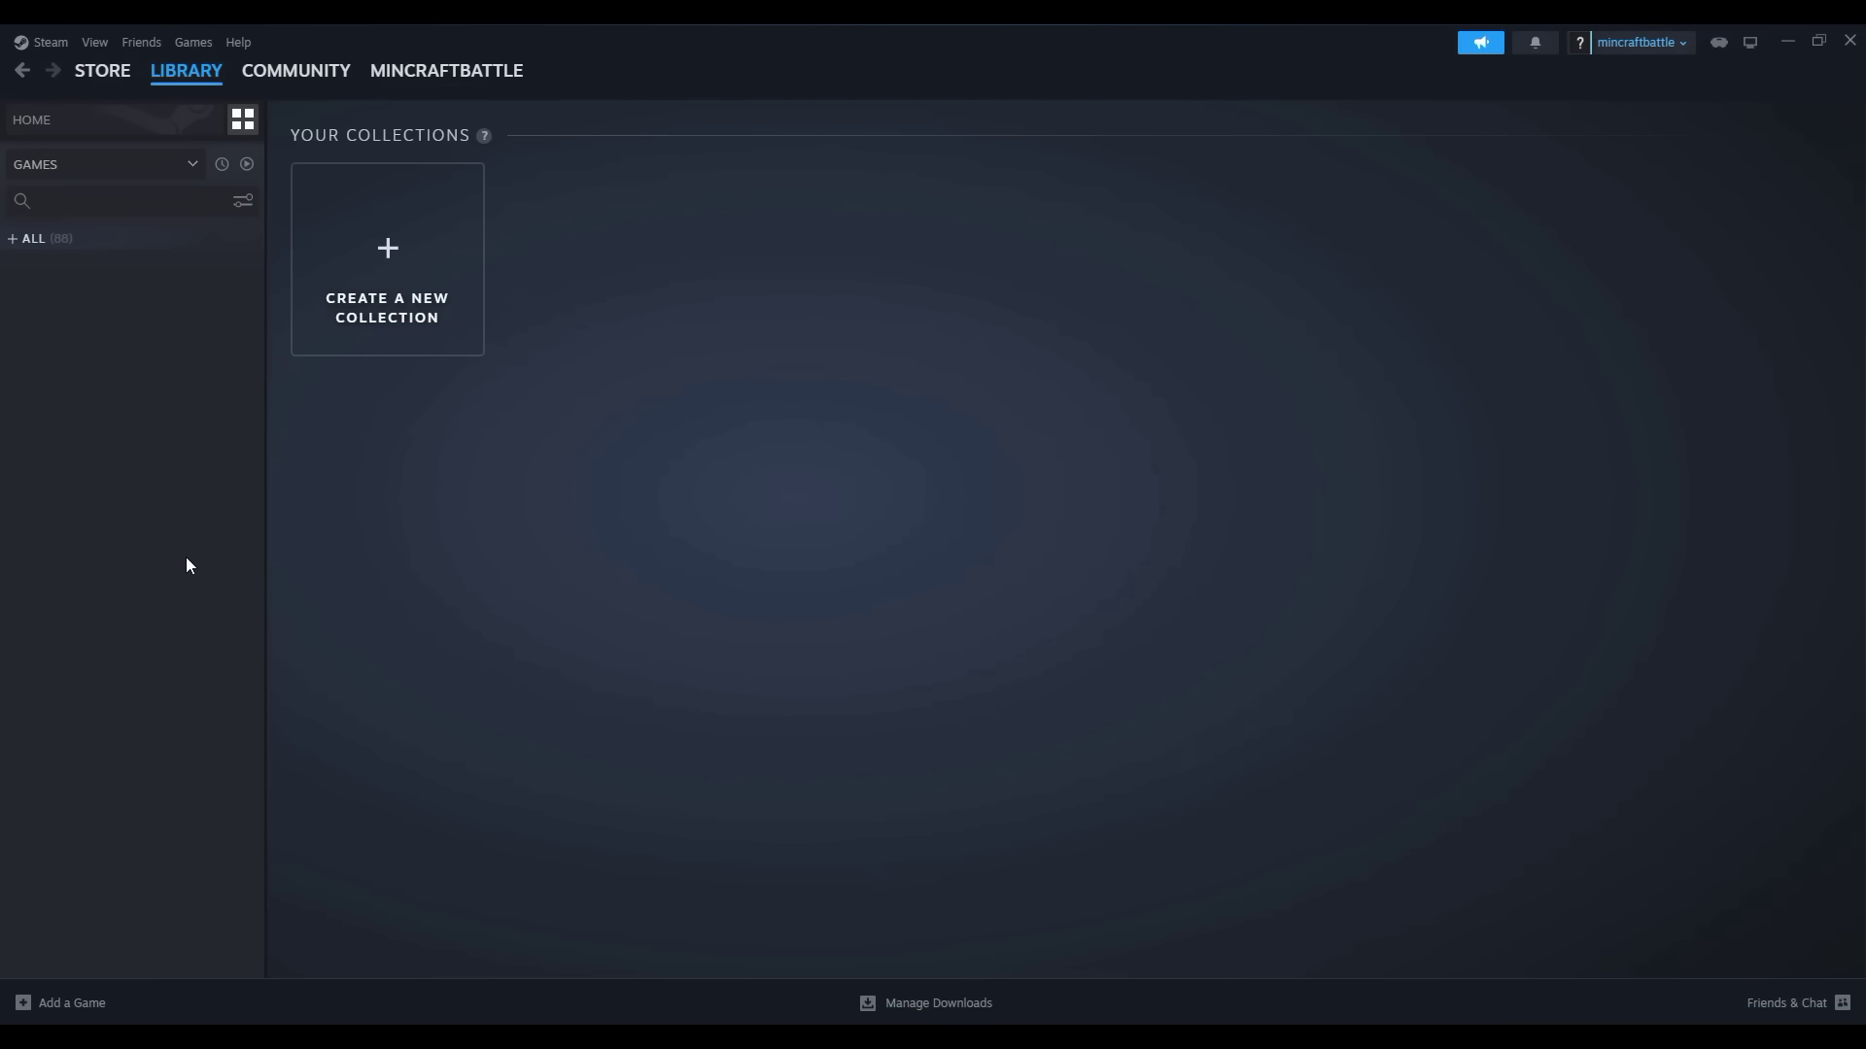
- Search the Steam store for 'steamvr' and open the SteamVR page
mouse_move(126, 74)
left_click(107, 104)
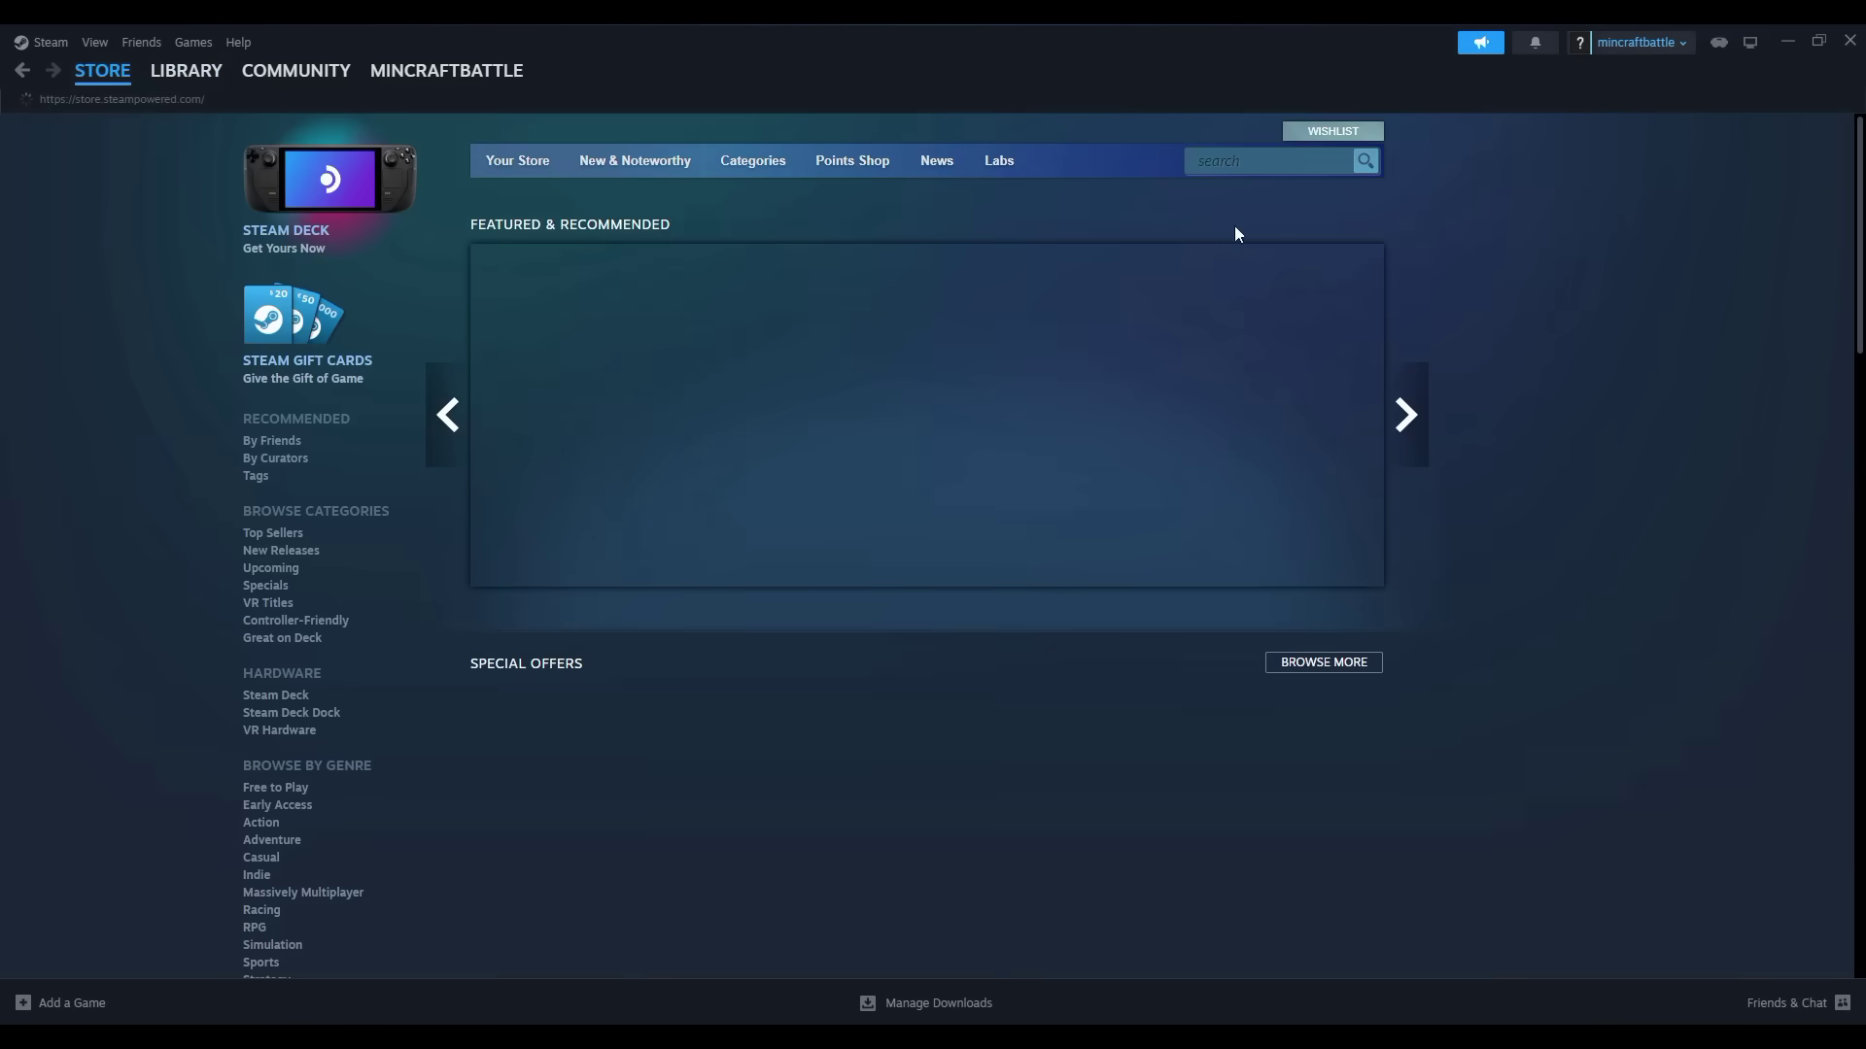
left_click(1245, 153)
type("steamvr")
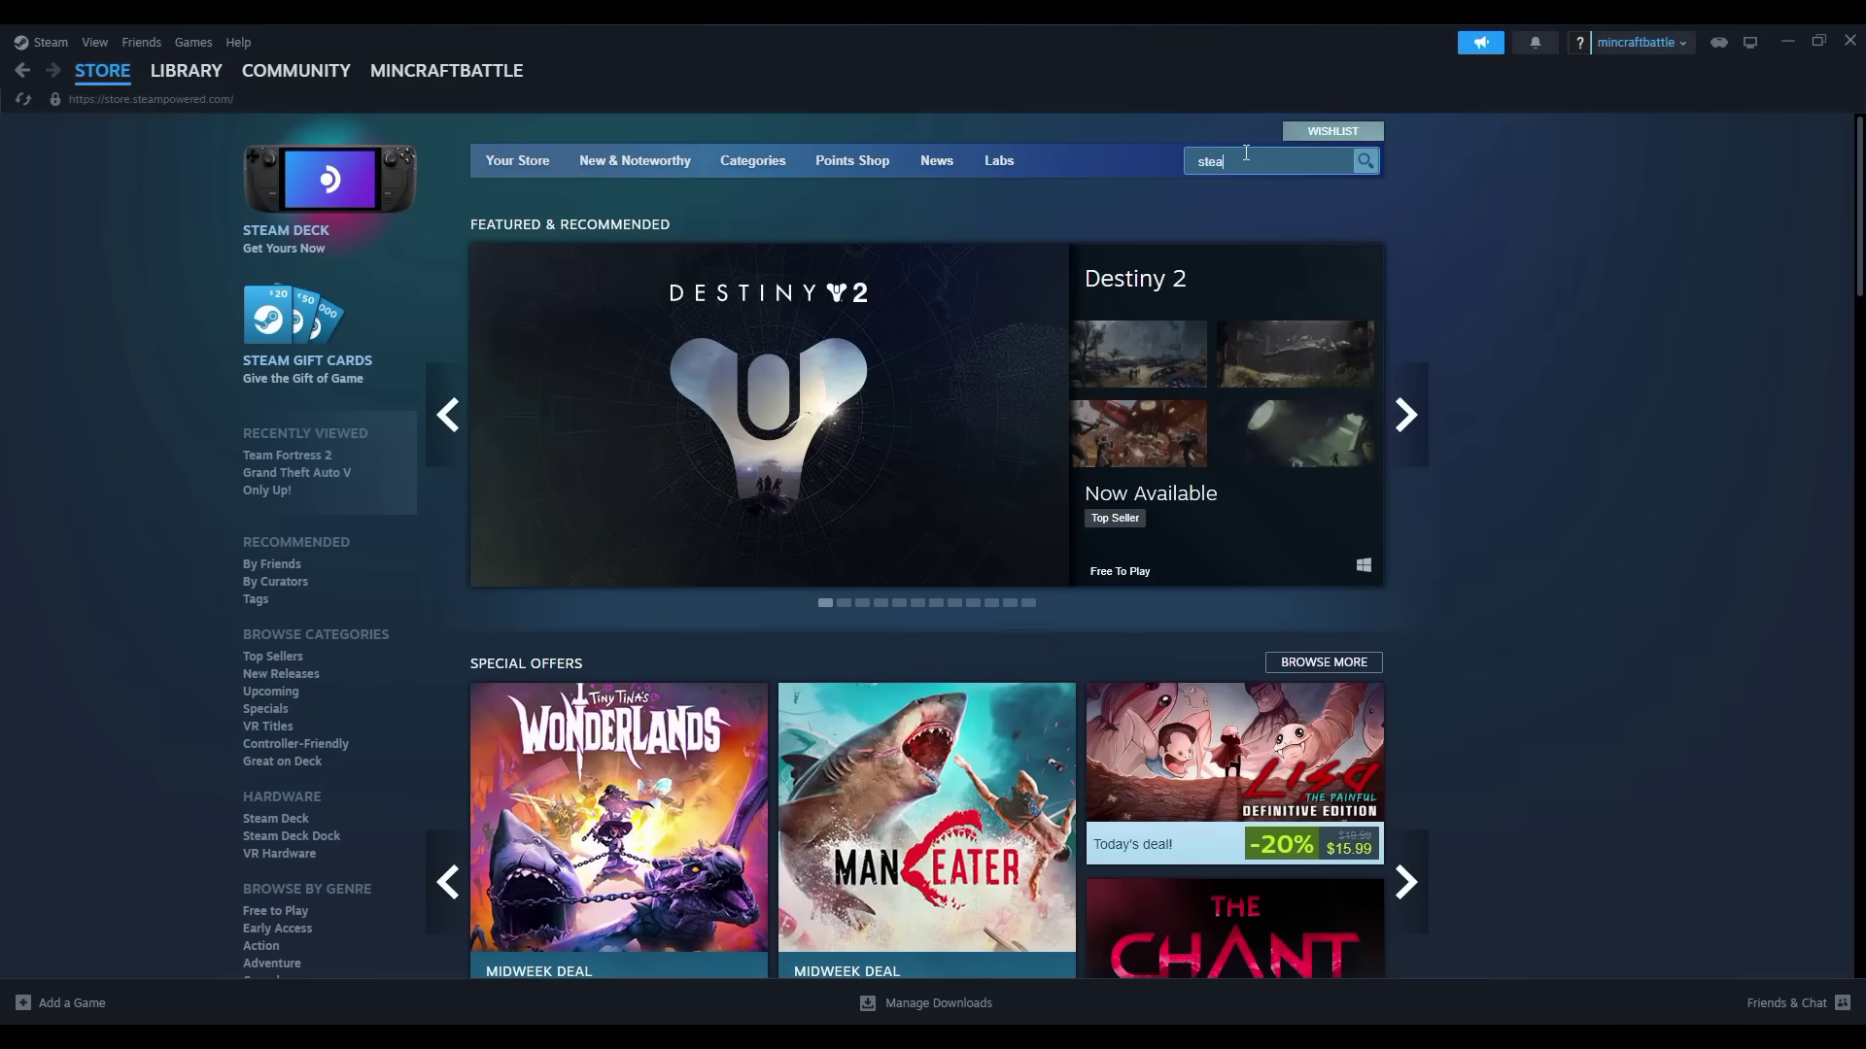
left_click(1152, 208)
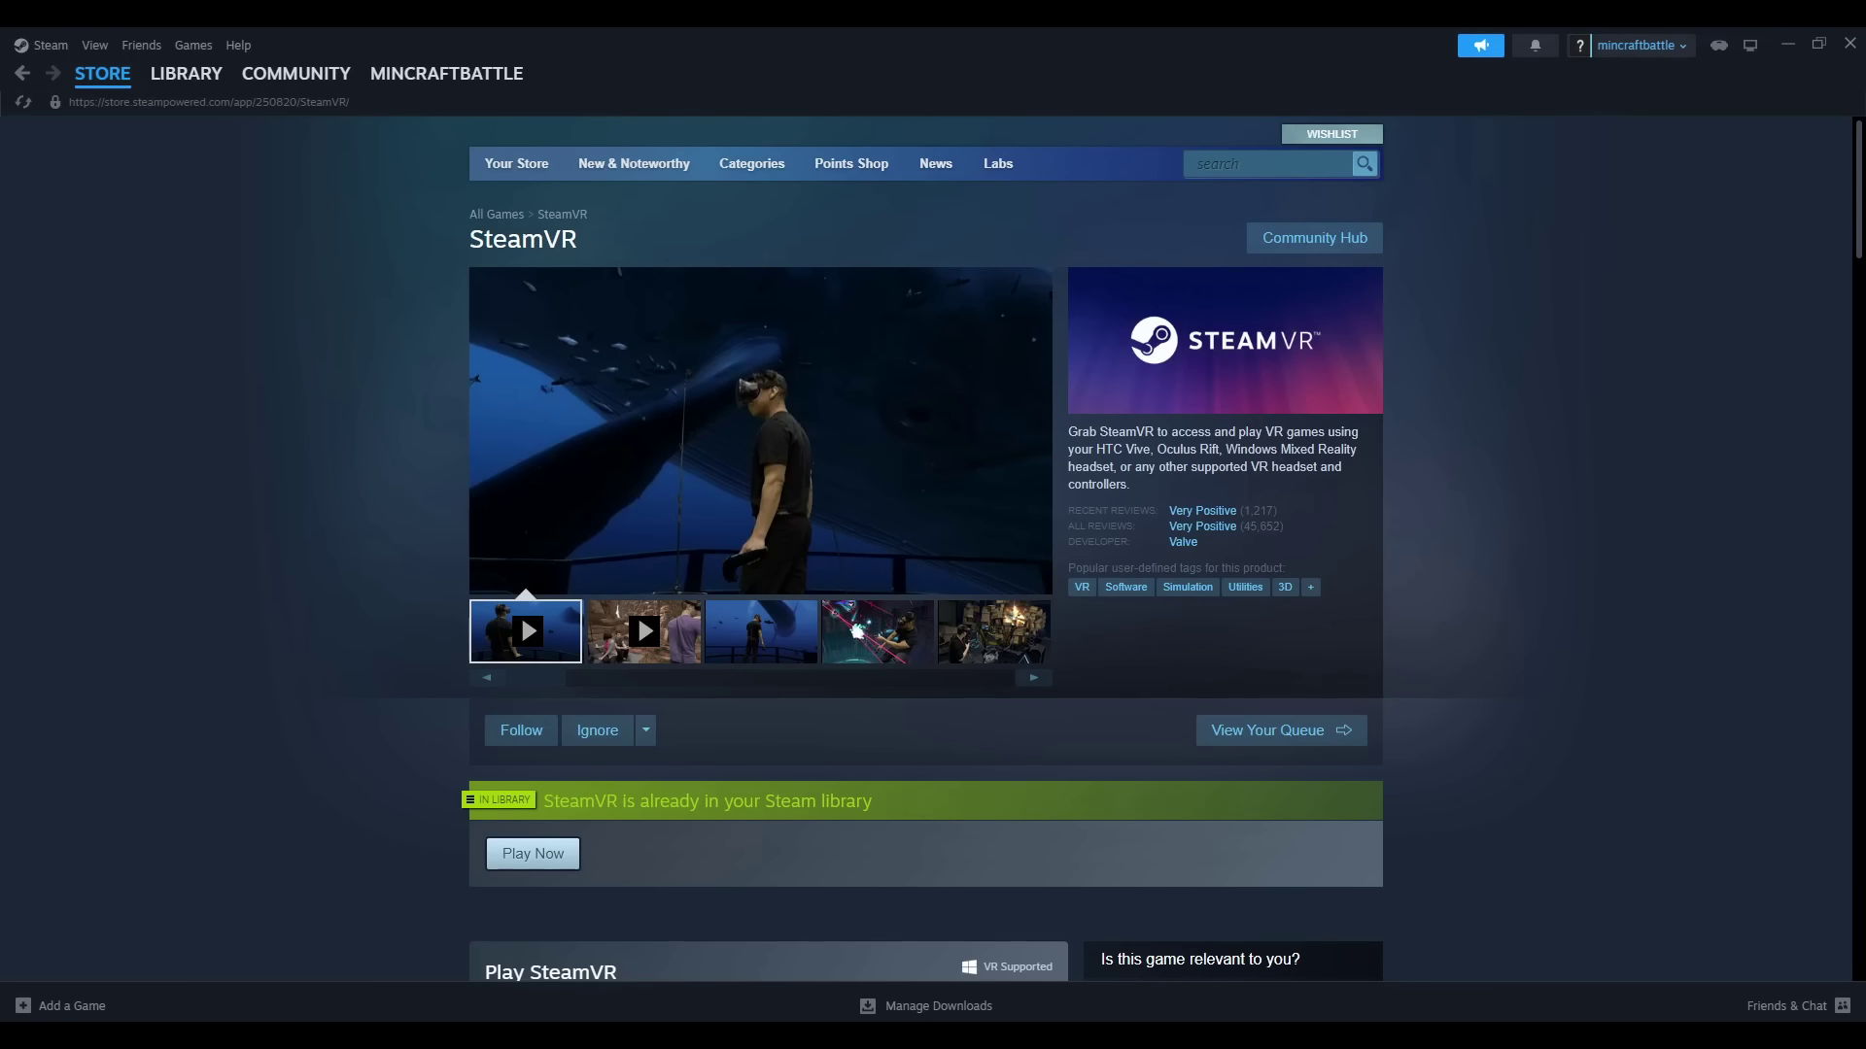
- Confirm SteamVR is owned and nothing is downloading, then return to Library home
scroll(1344, 545, "down", 4)
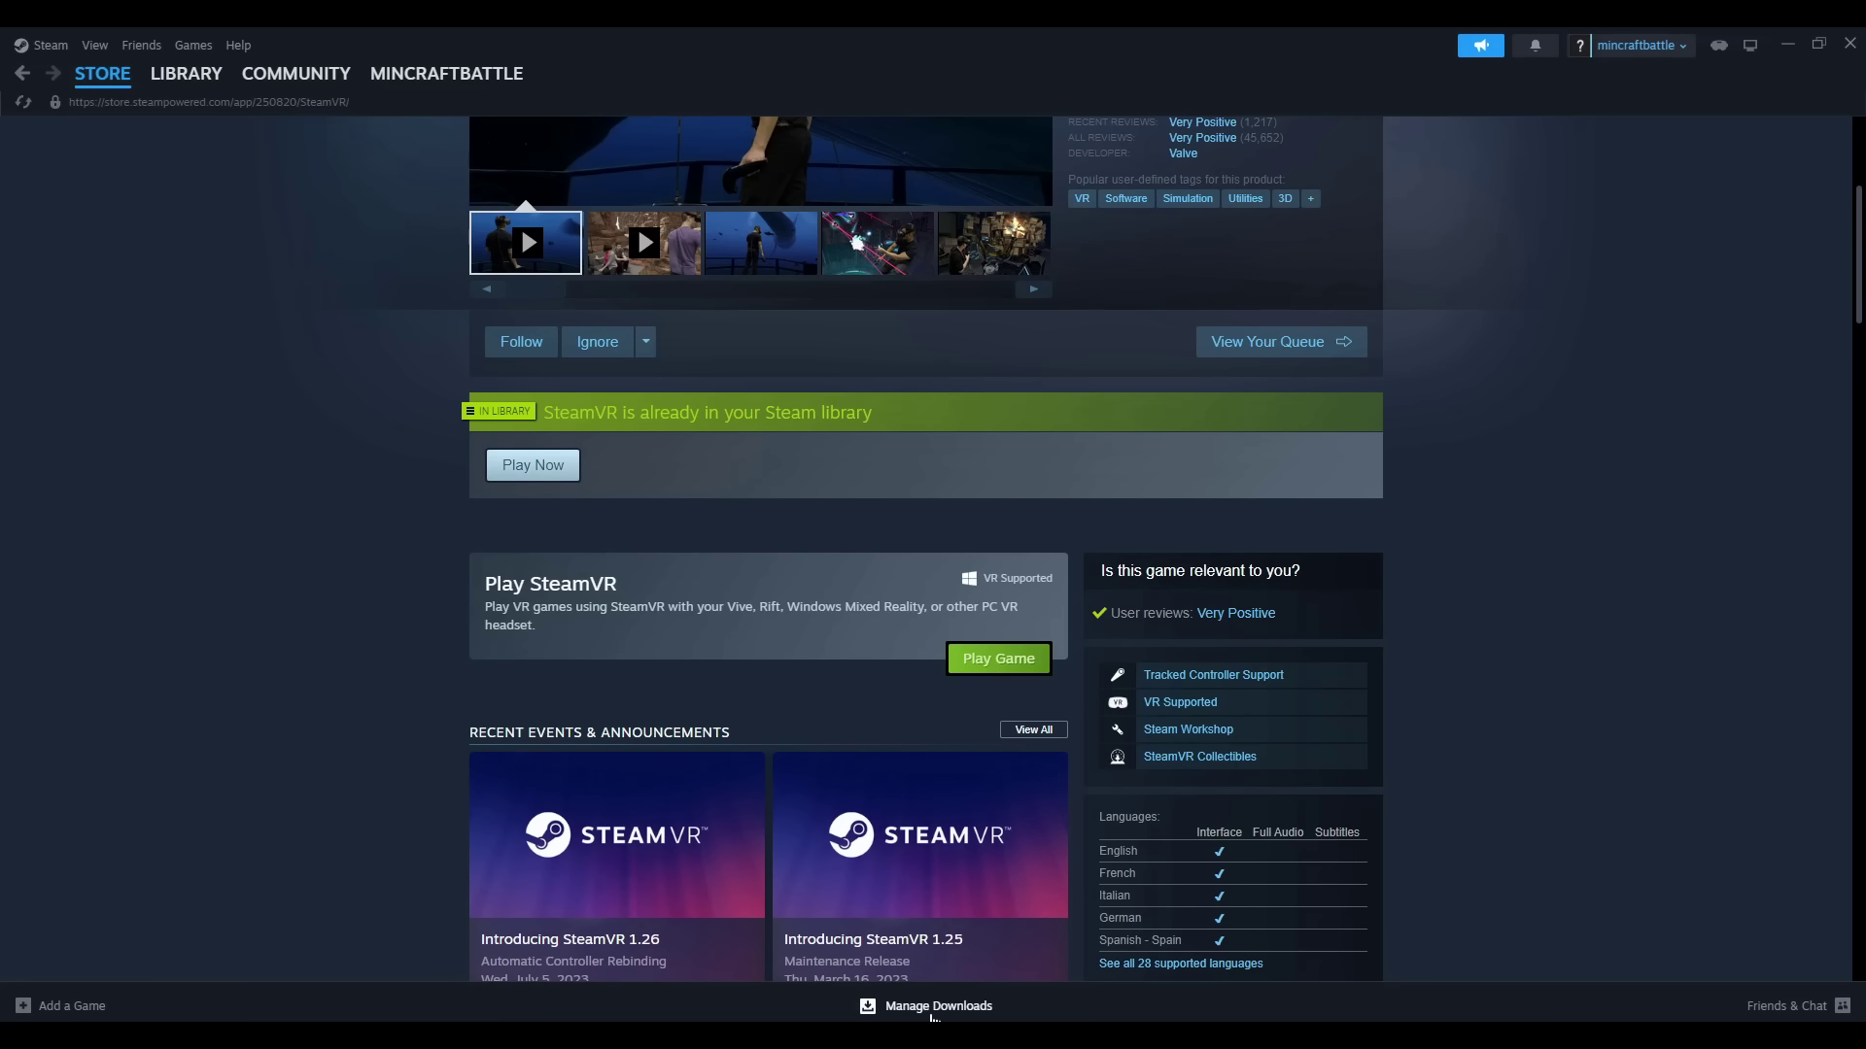
left_click(928, 1006)
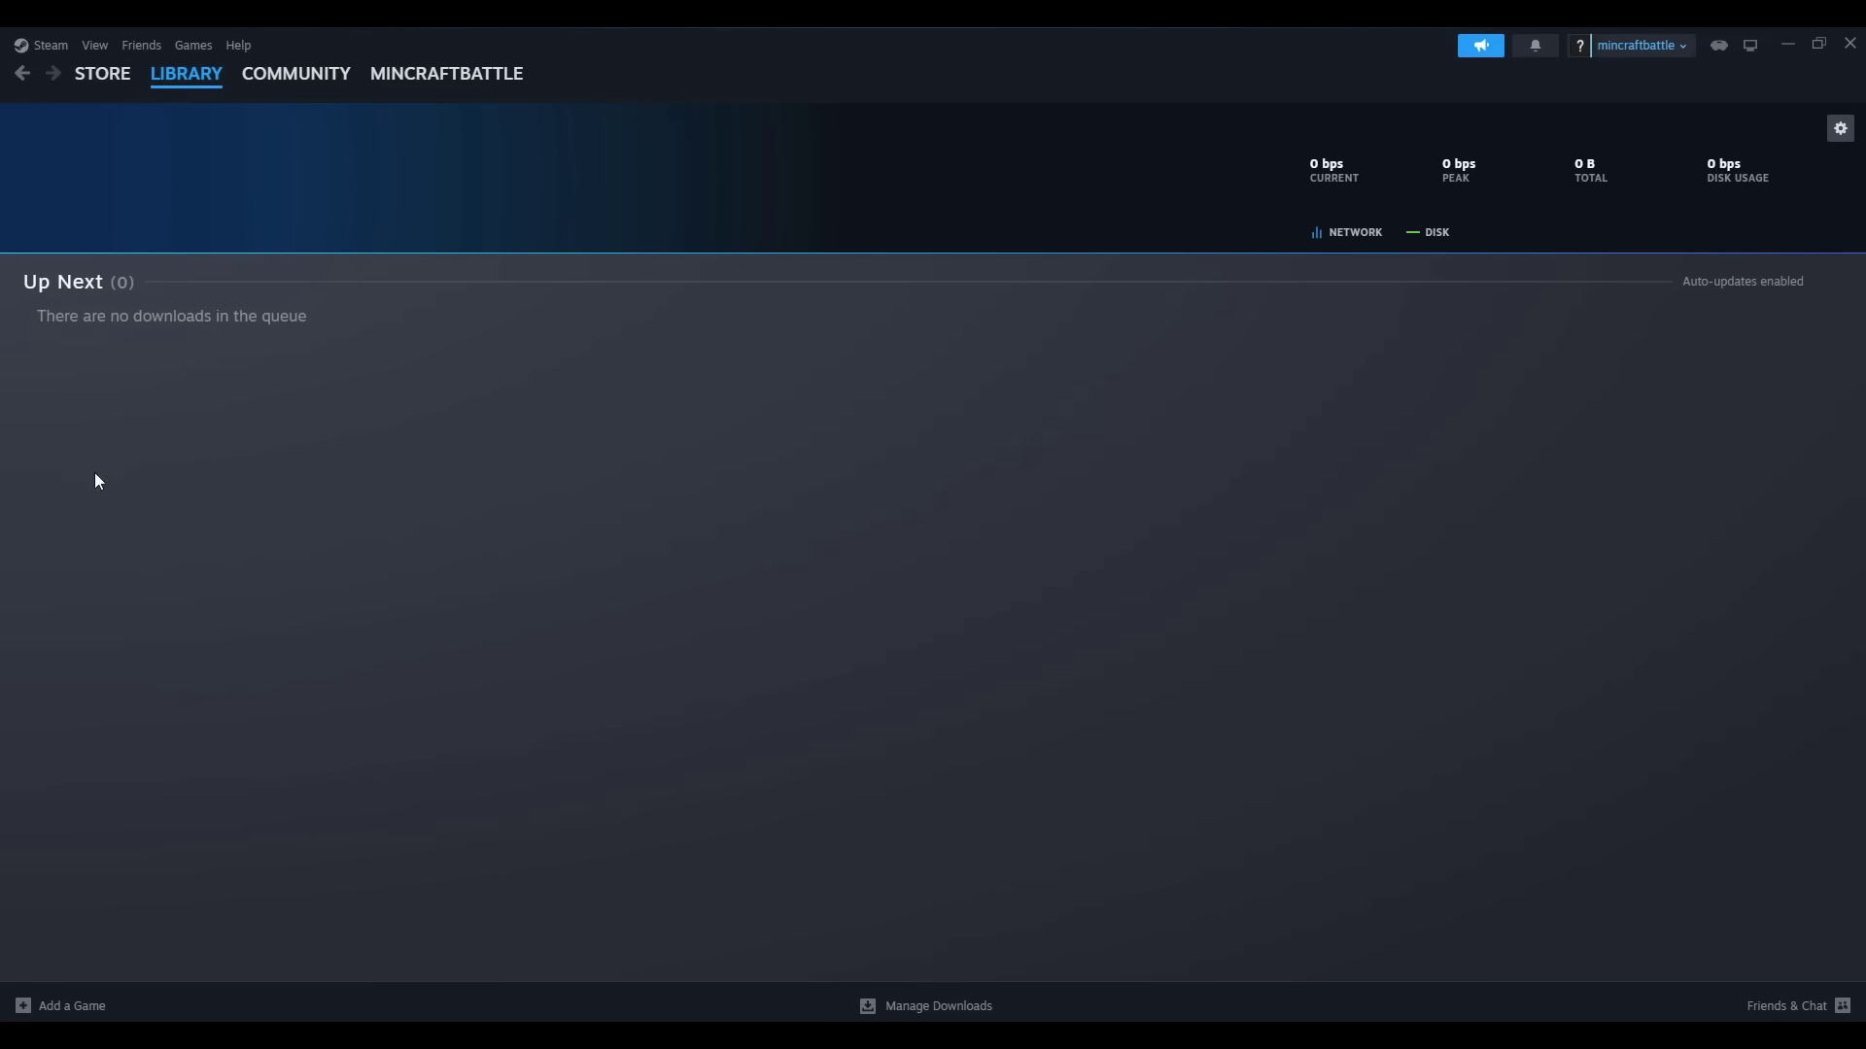
left_click(196, 101)
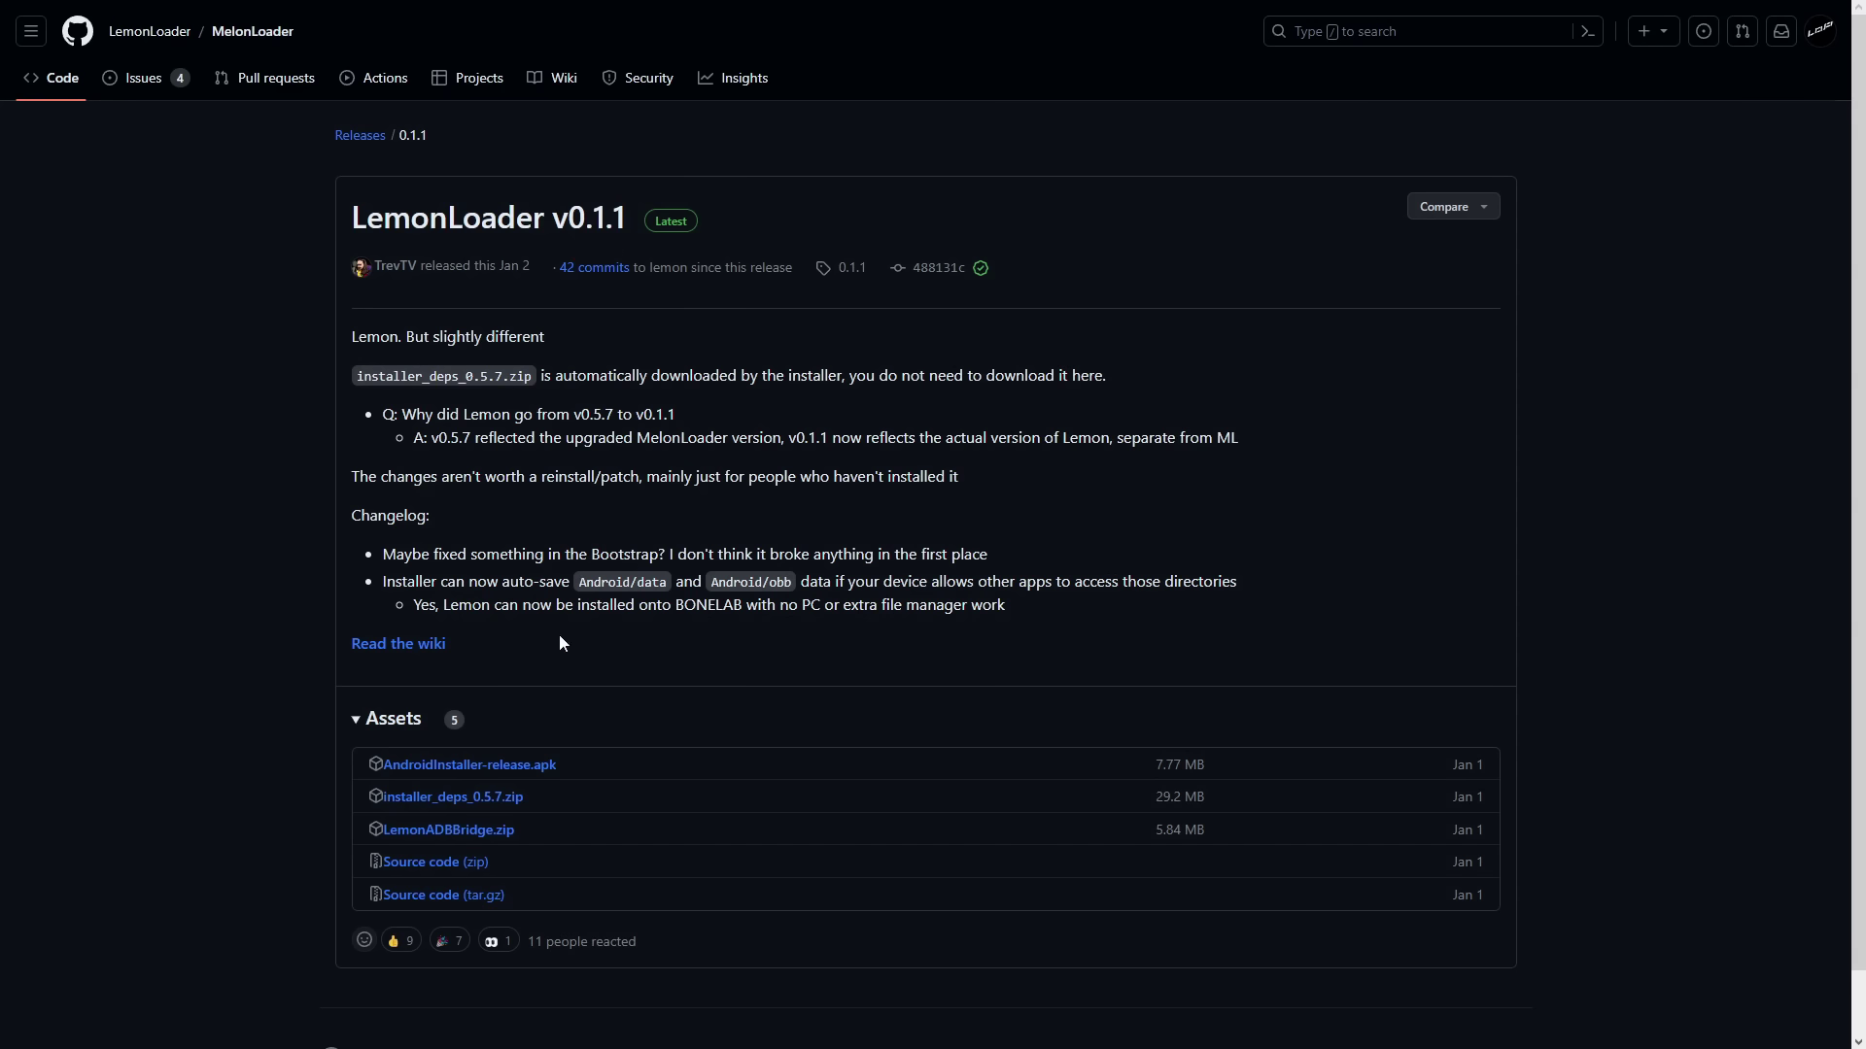
- Download AndroidInstaller-release.apk from the LemonLoader v0.1.1 release assets
left_click(555, 768)
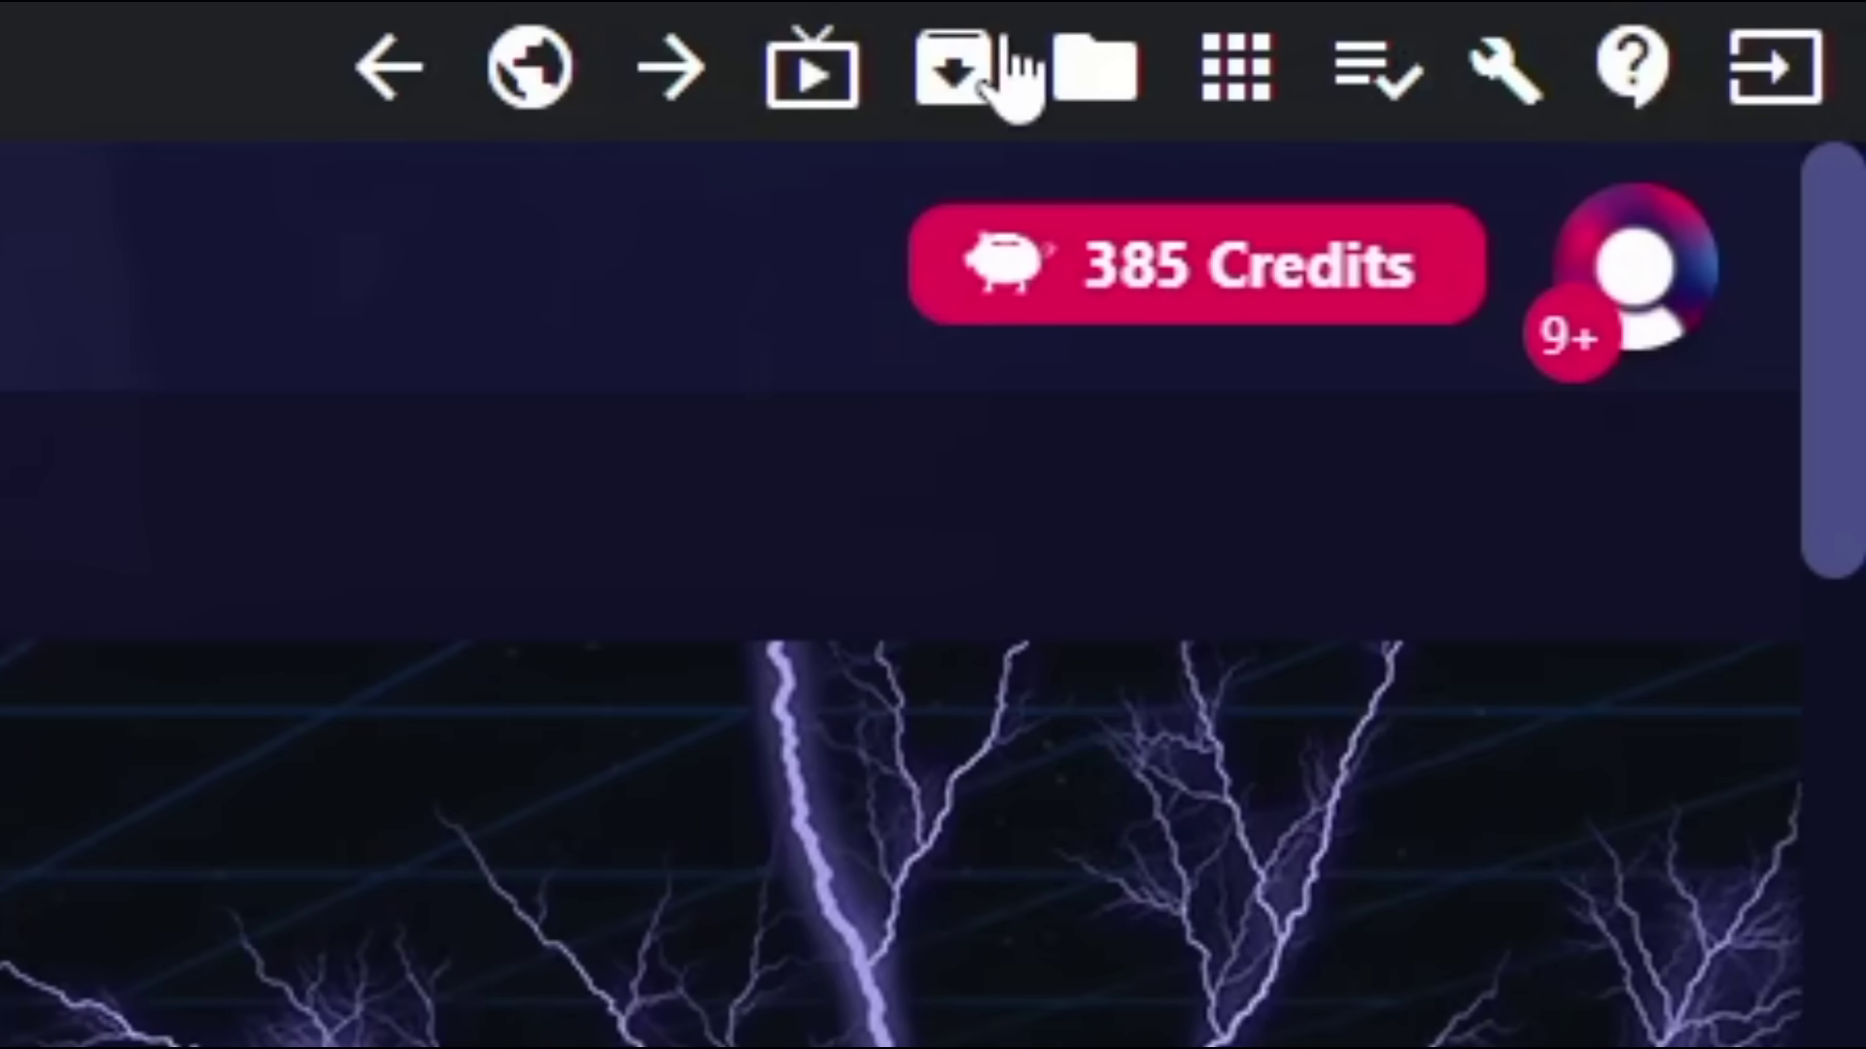
- Install AndroidInstaller-release.apk.apk from the Desktop onto the Quest 2 and check the Task Manager
left_click(1636, 17)
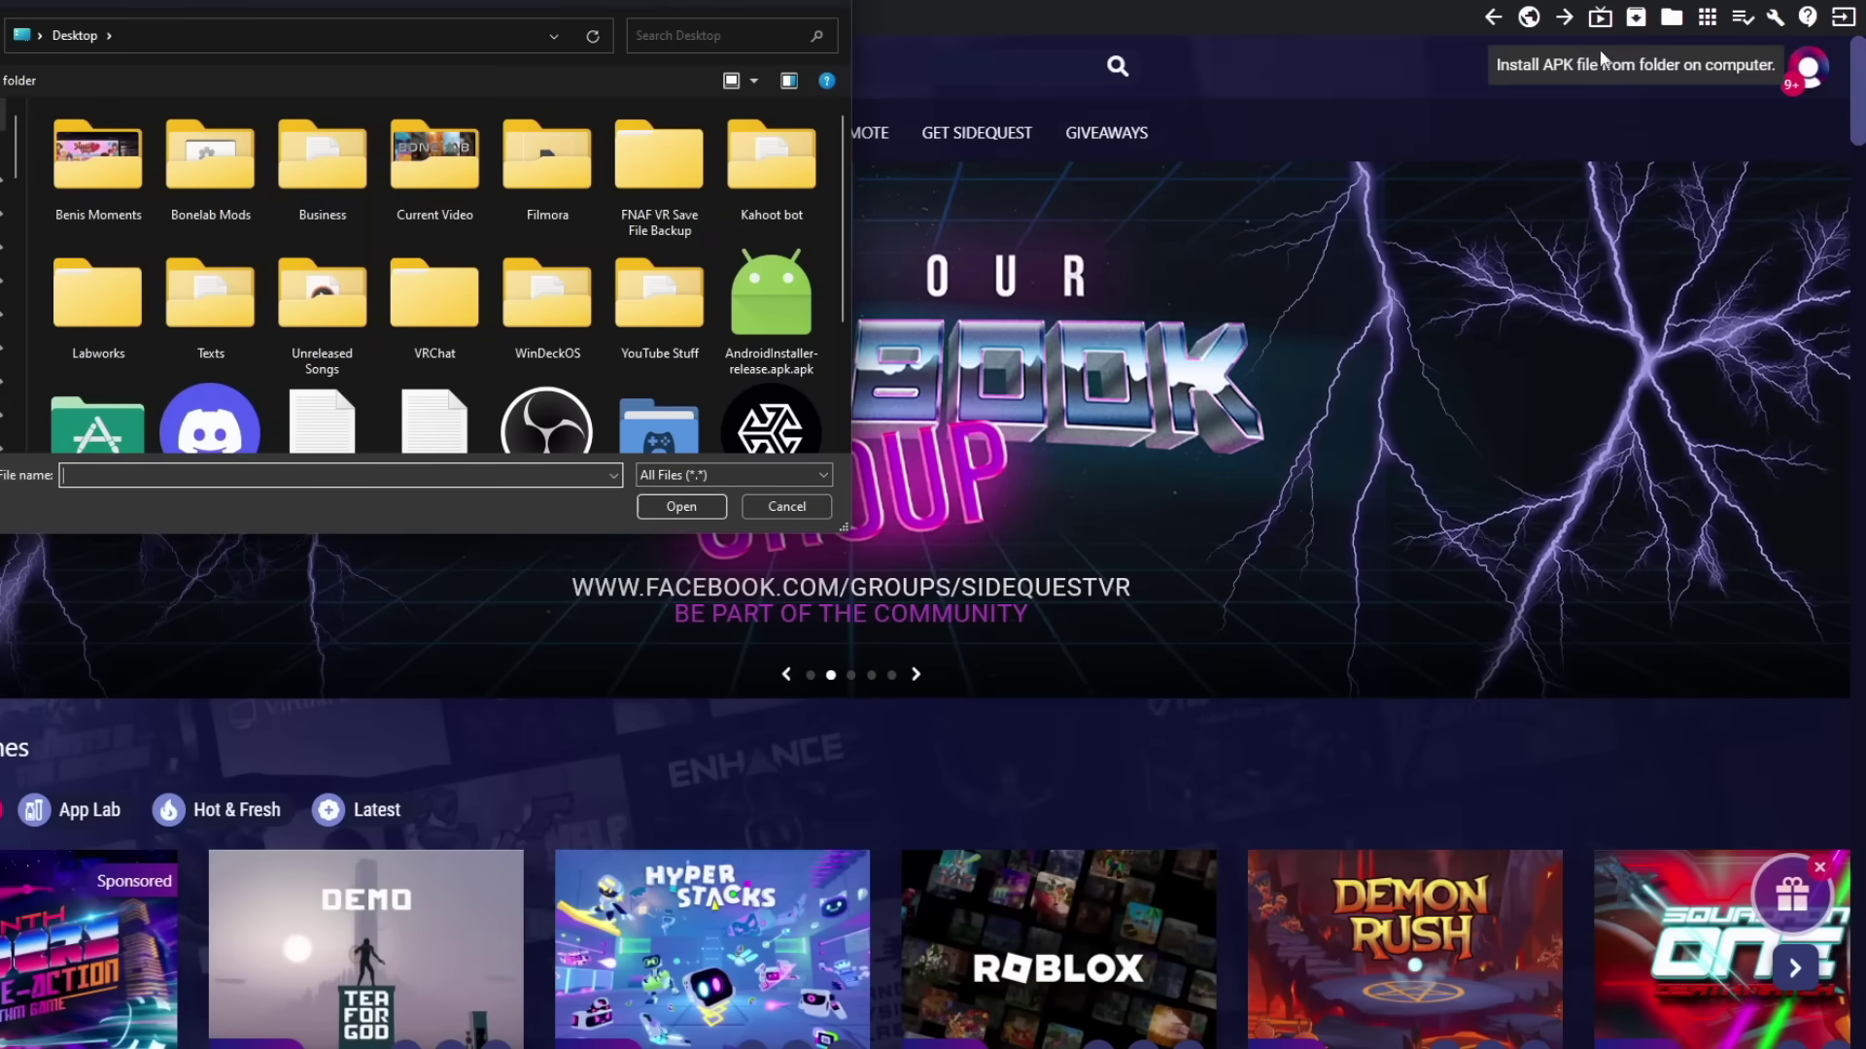
left_click_drag(544, 12, 919, 121)
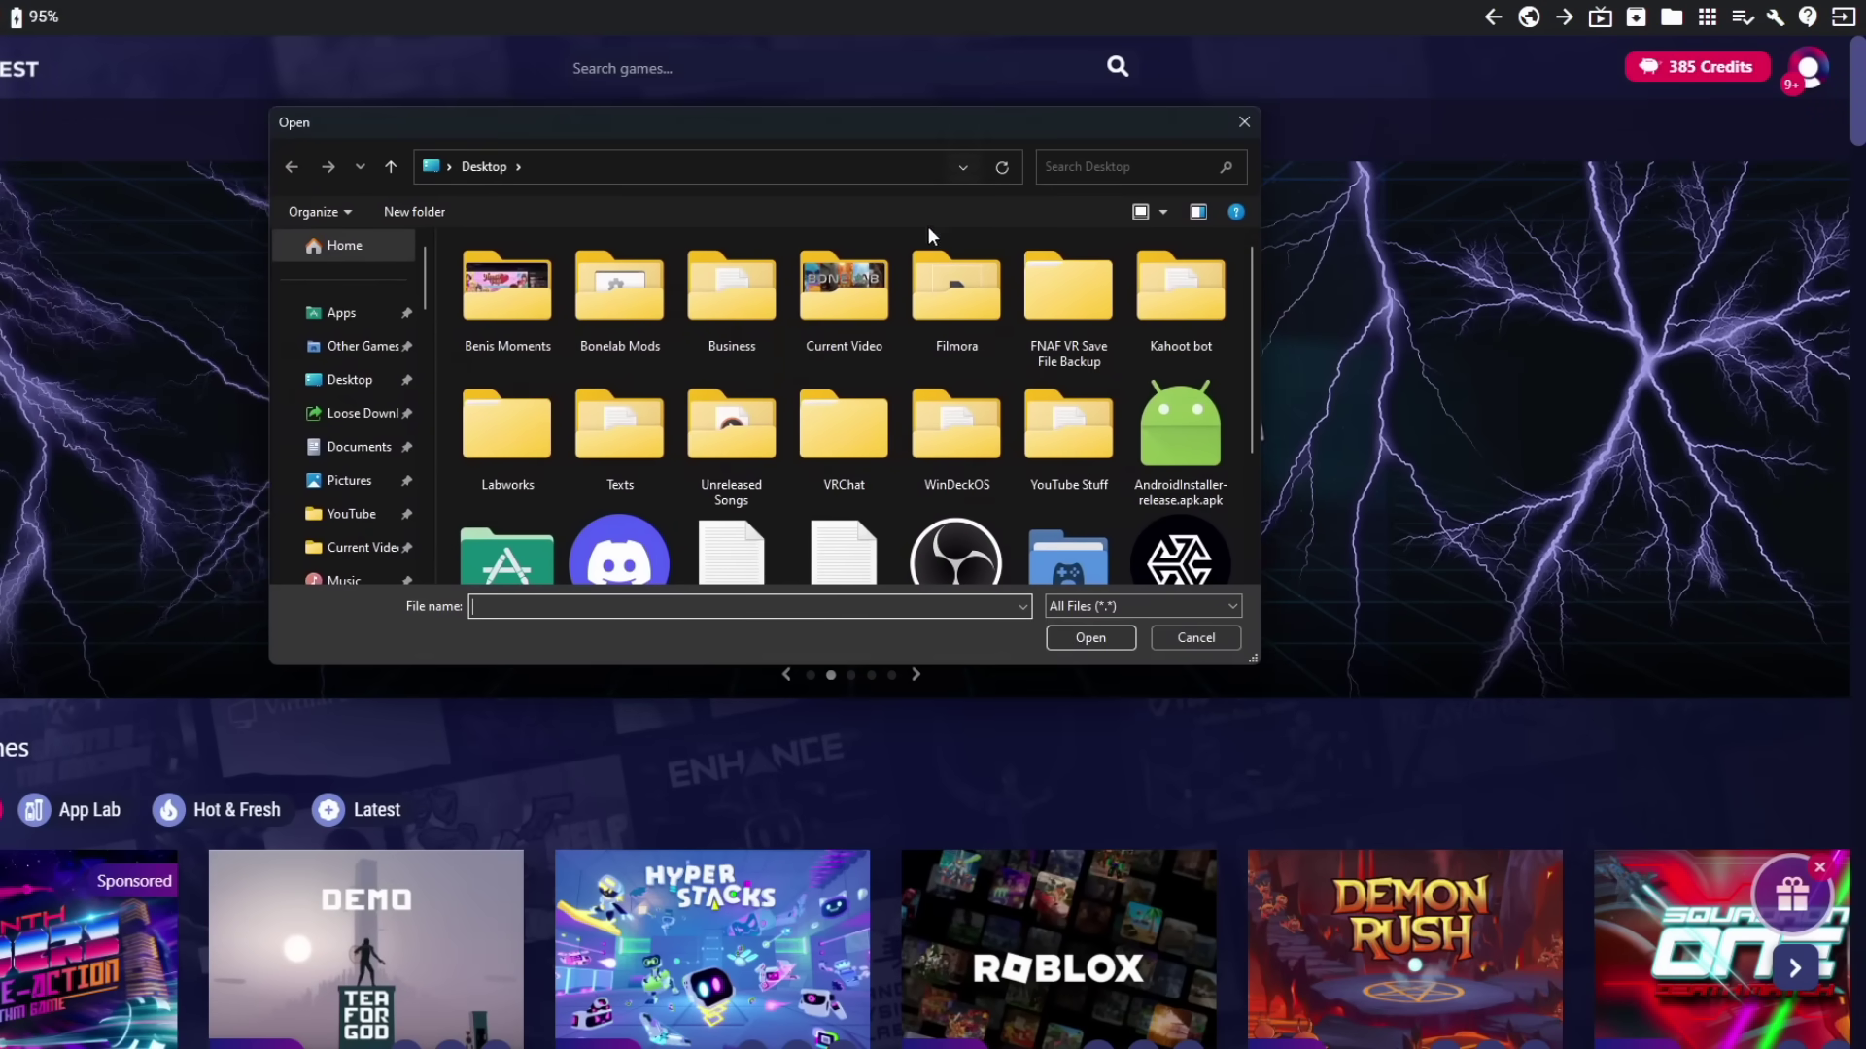
scroll(894, 263, "down", 5)
double_click(1157, 255)
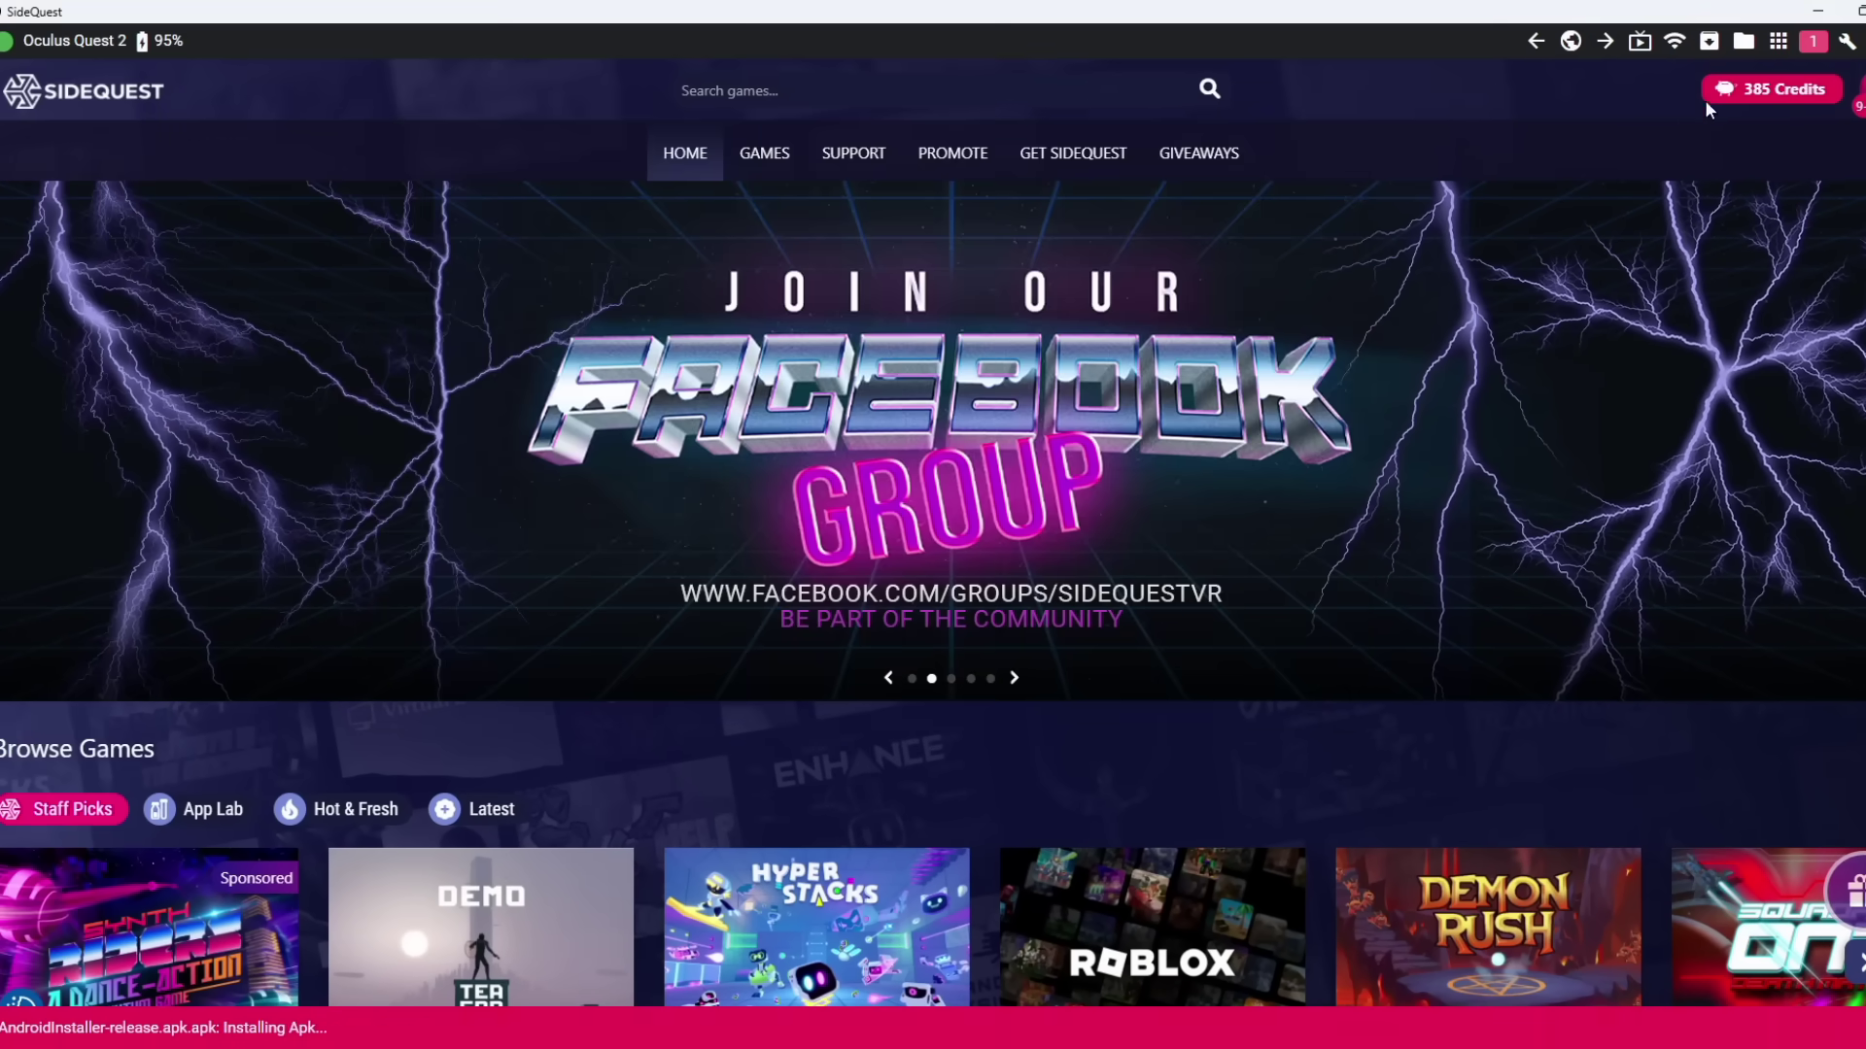
left_click(1809, 44)
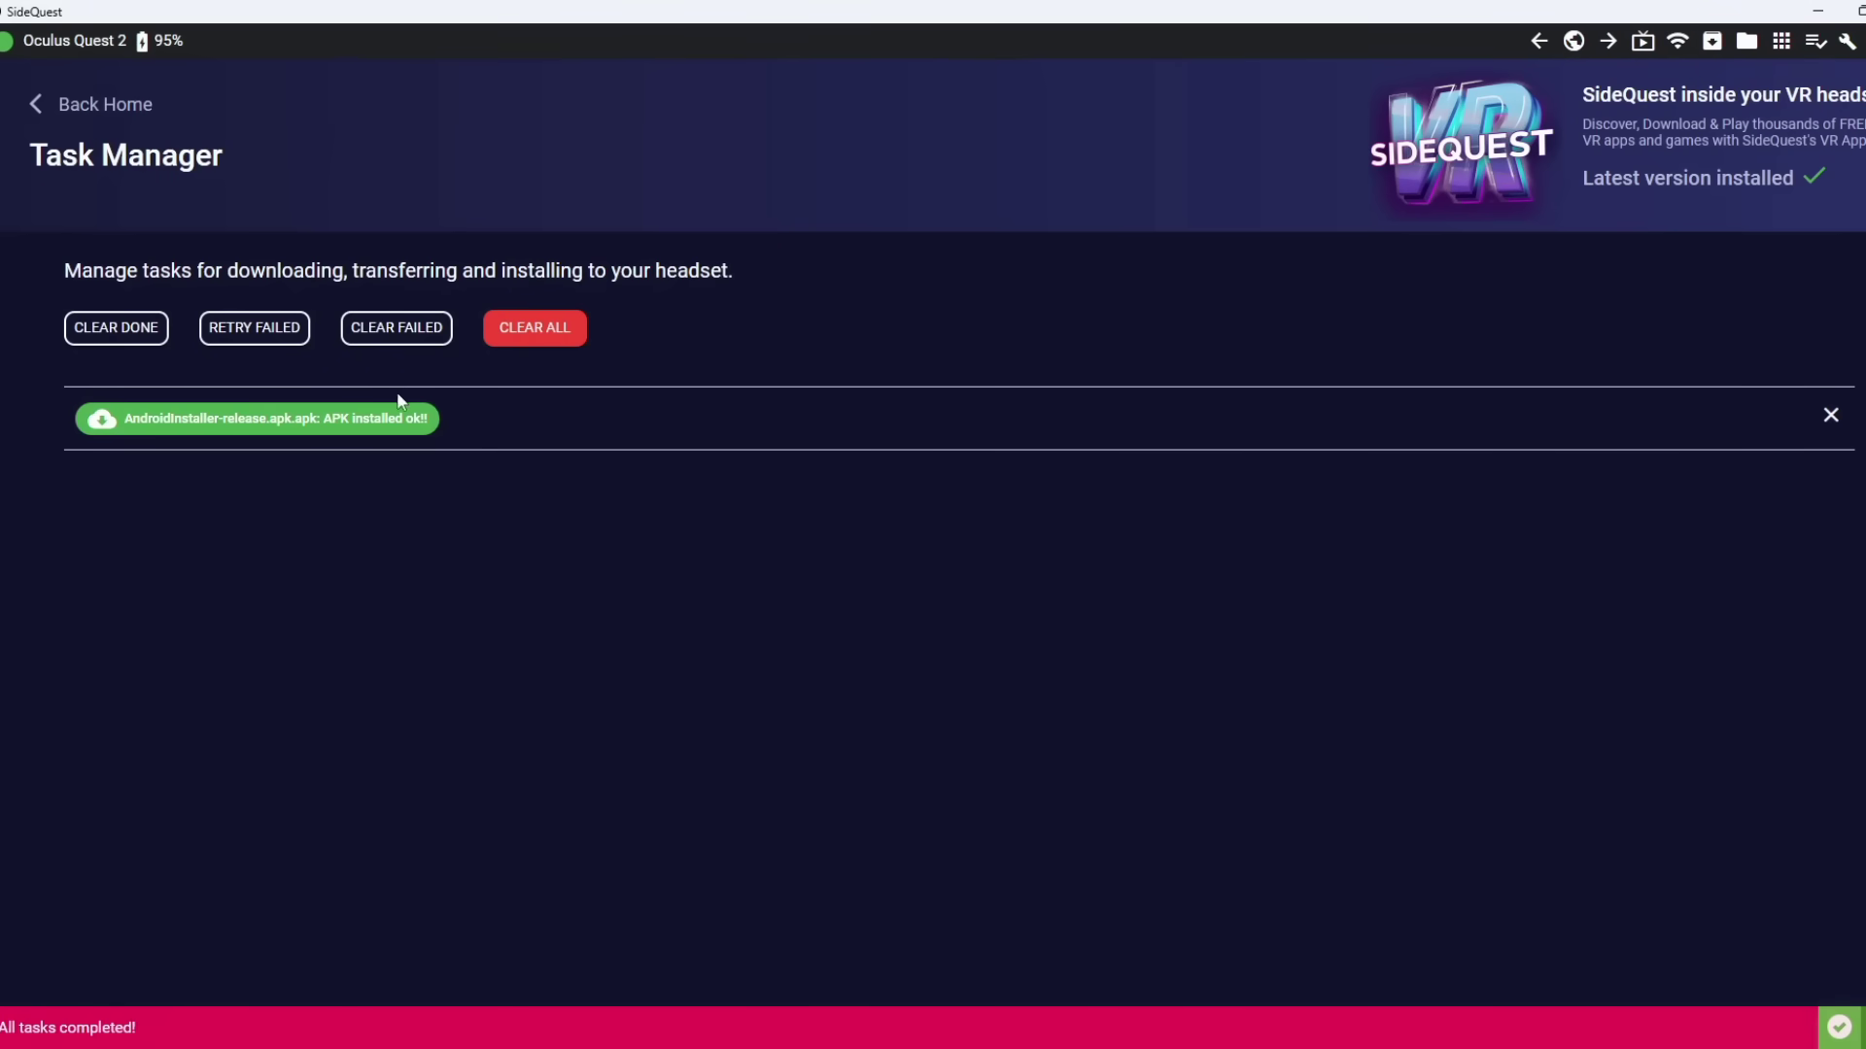
- Clear the finished task, then launch Lemon Installer from the headset's Unknown Sources apps
left_click(1829, 414)
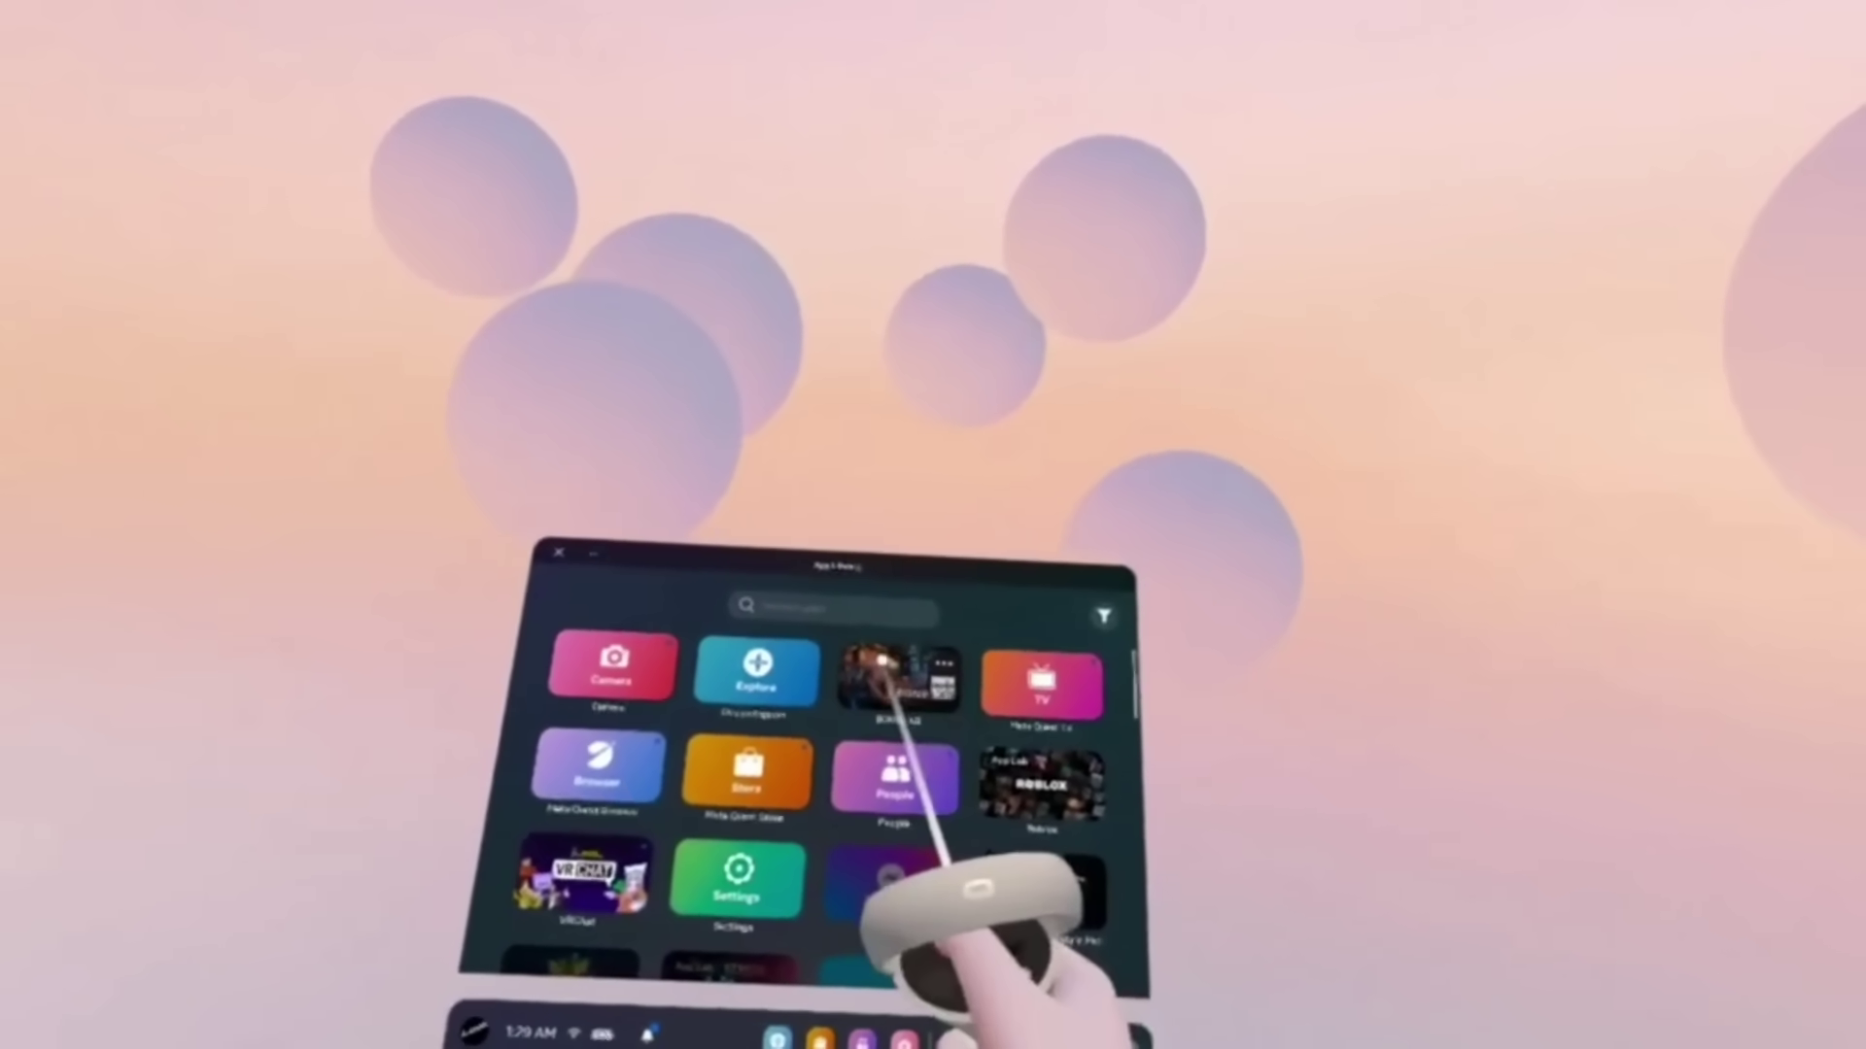
left_click(1101, 640)
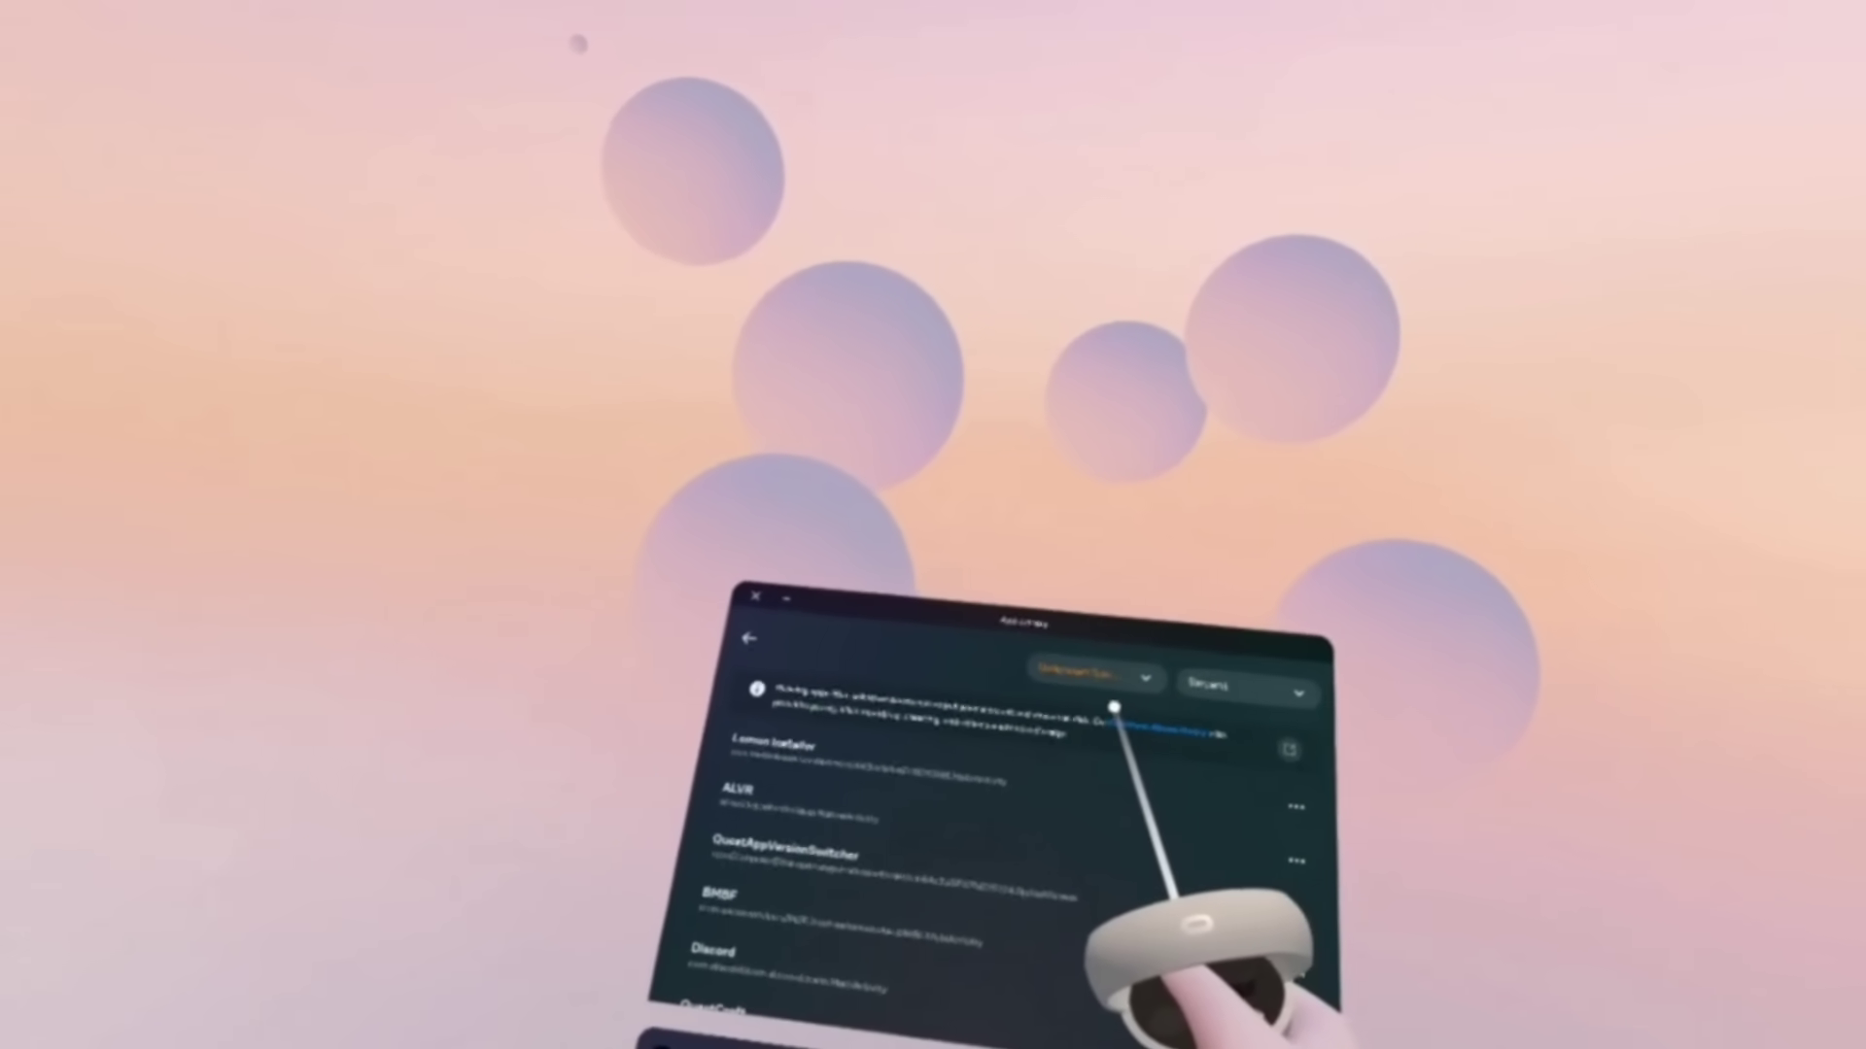
left_click(1064, 765)
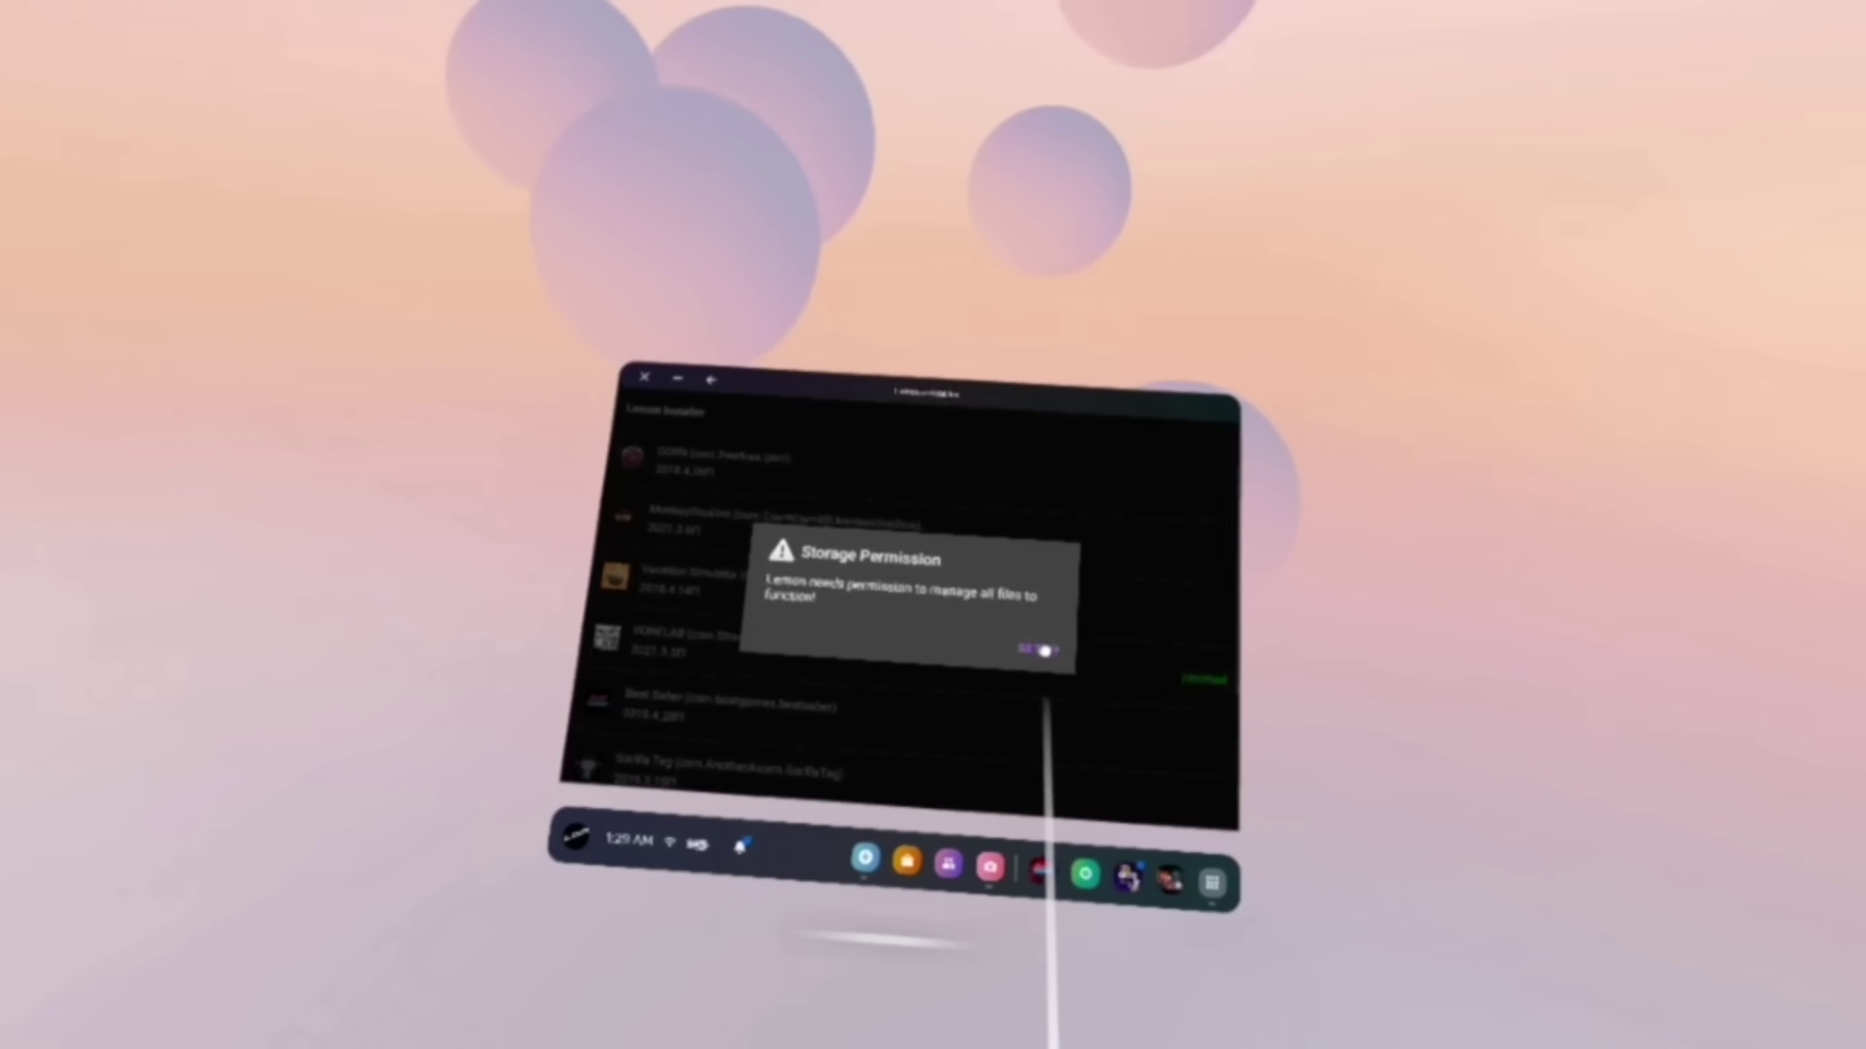
- Grant Lemon Installer permission to manage all files and return to its game list
left_click(1033, 650)
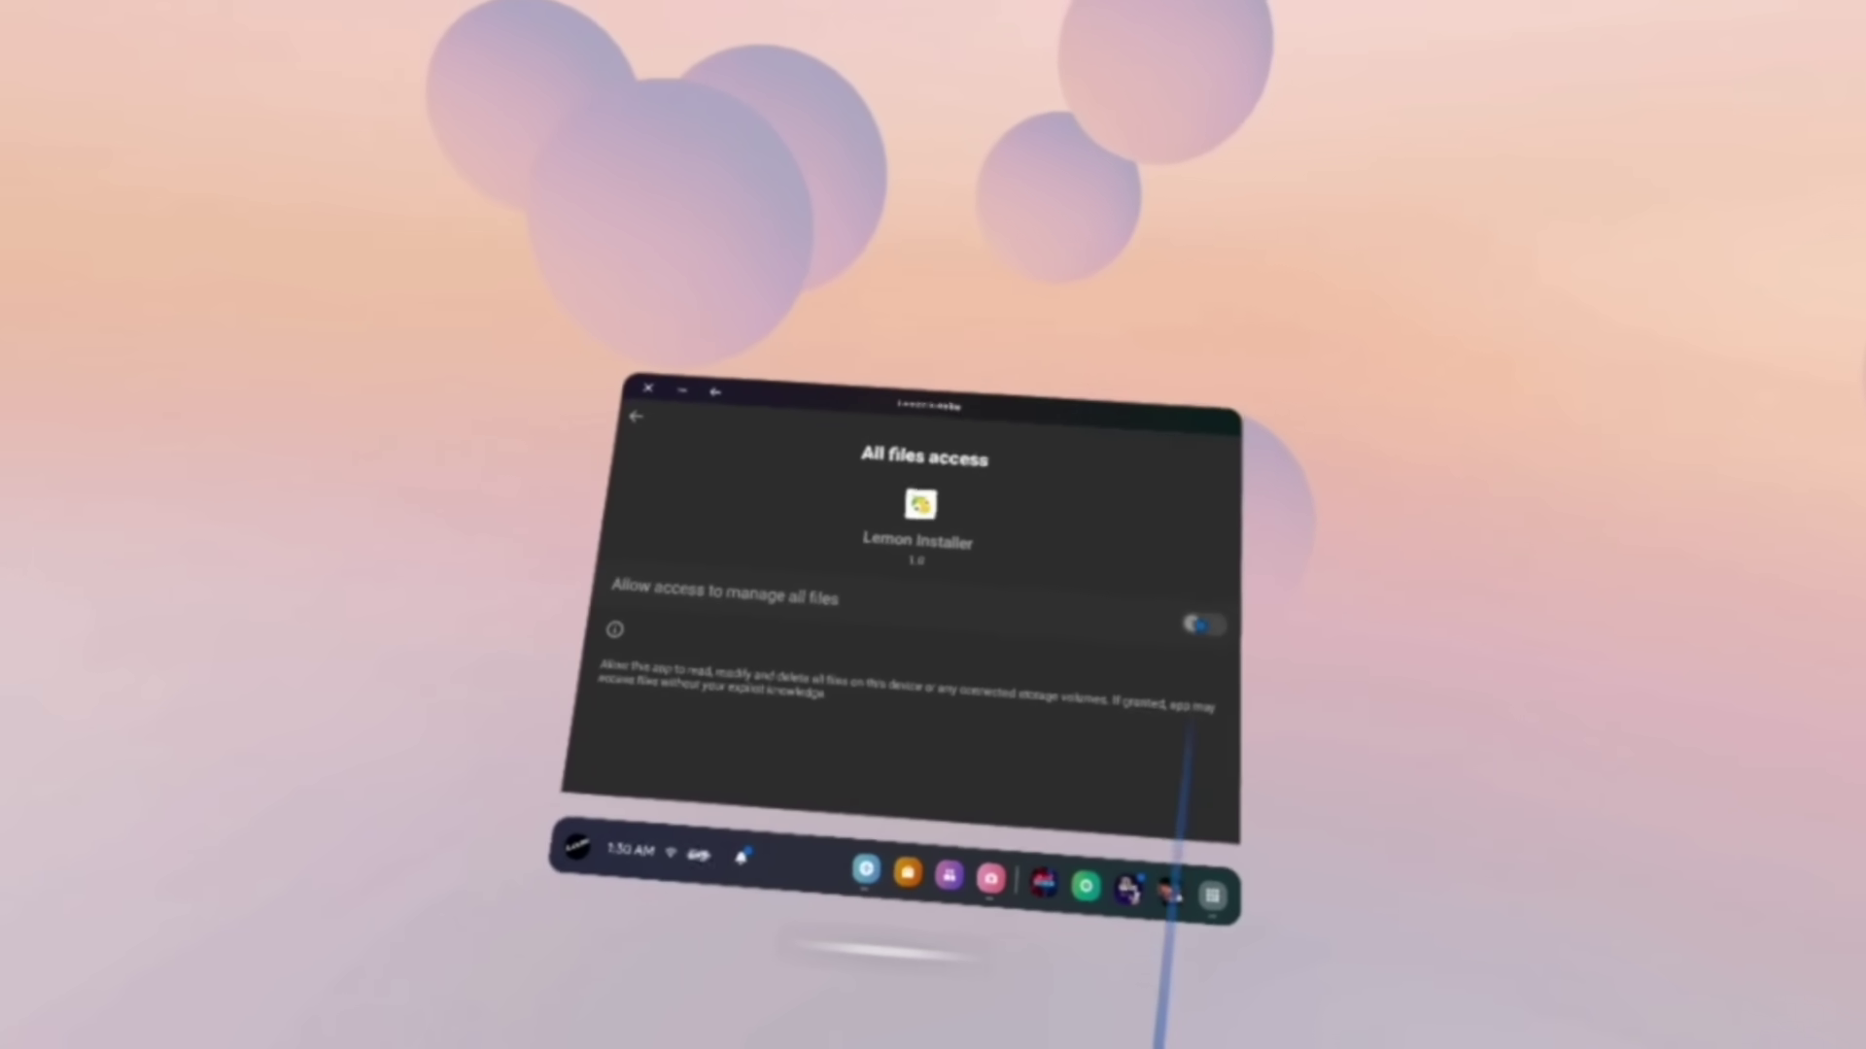
left_click(1212, 627)
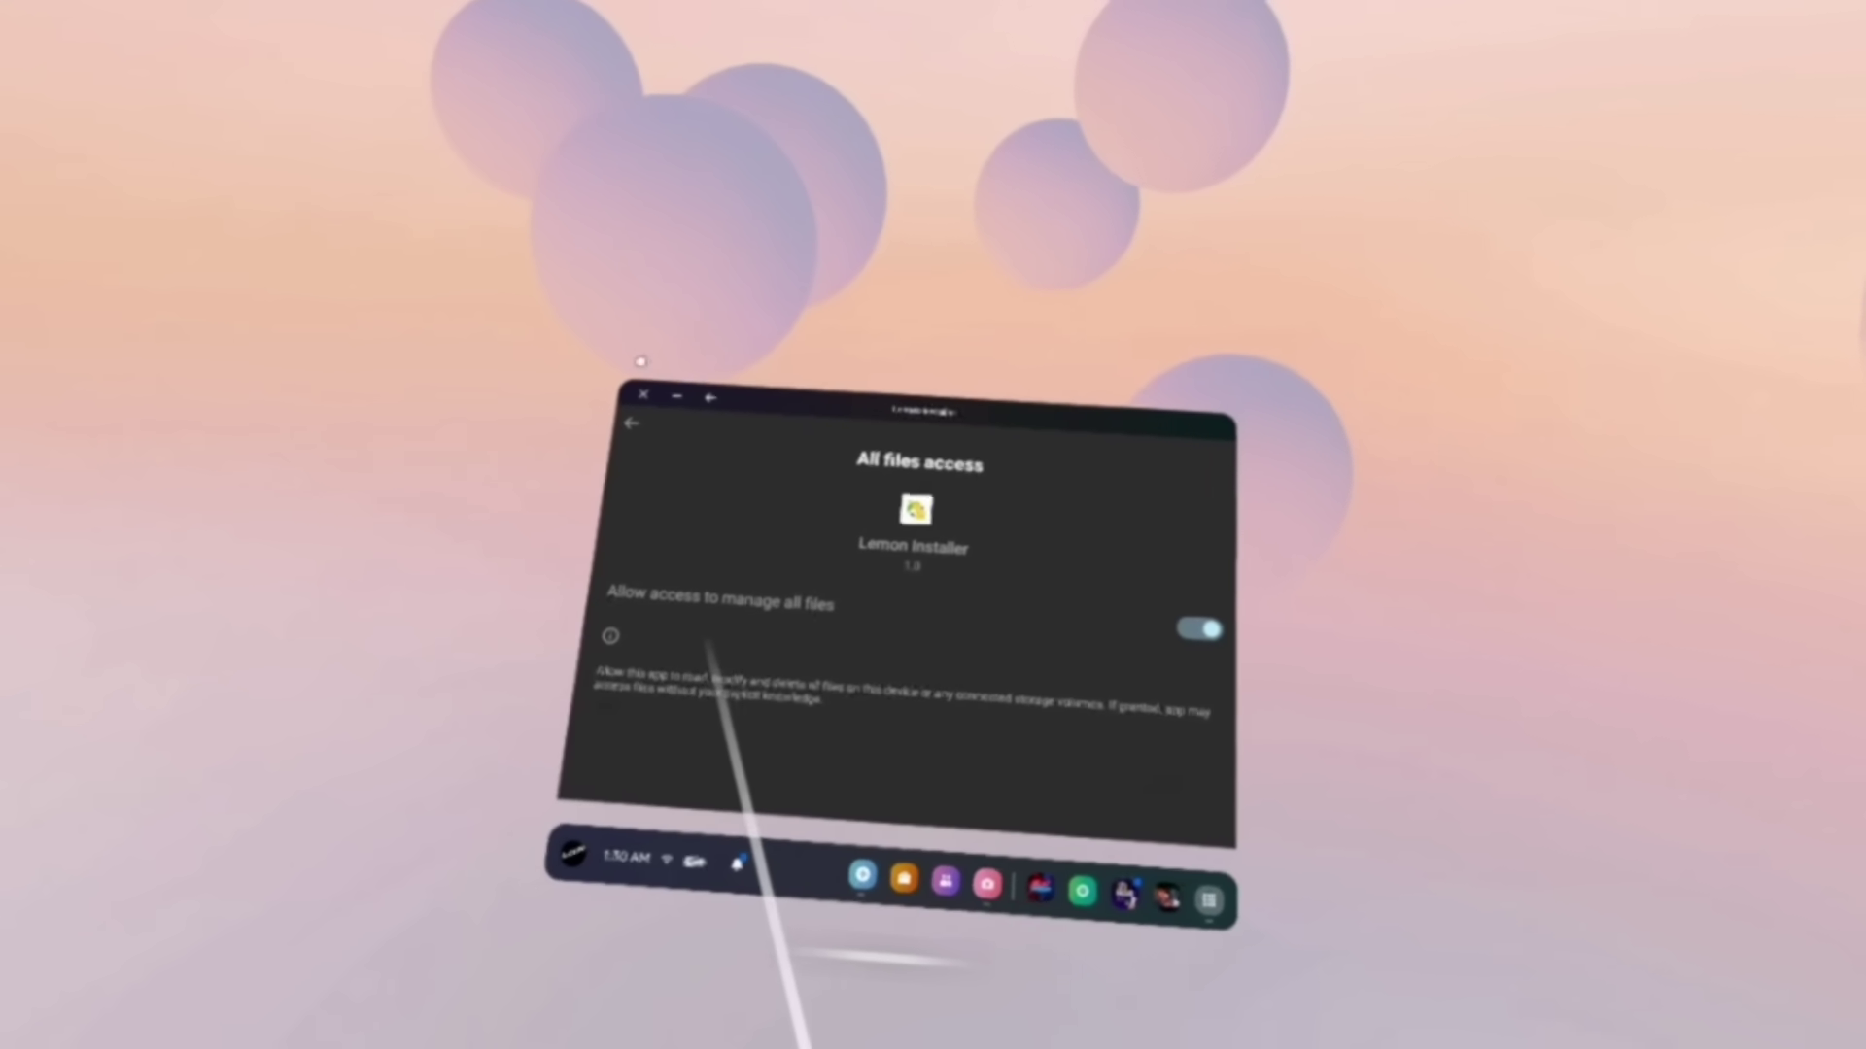
left_click(640, 427)
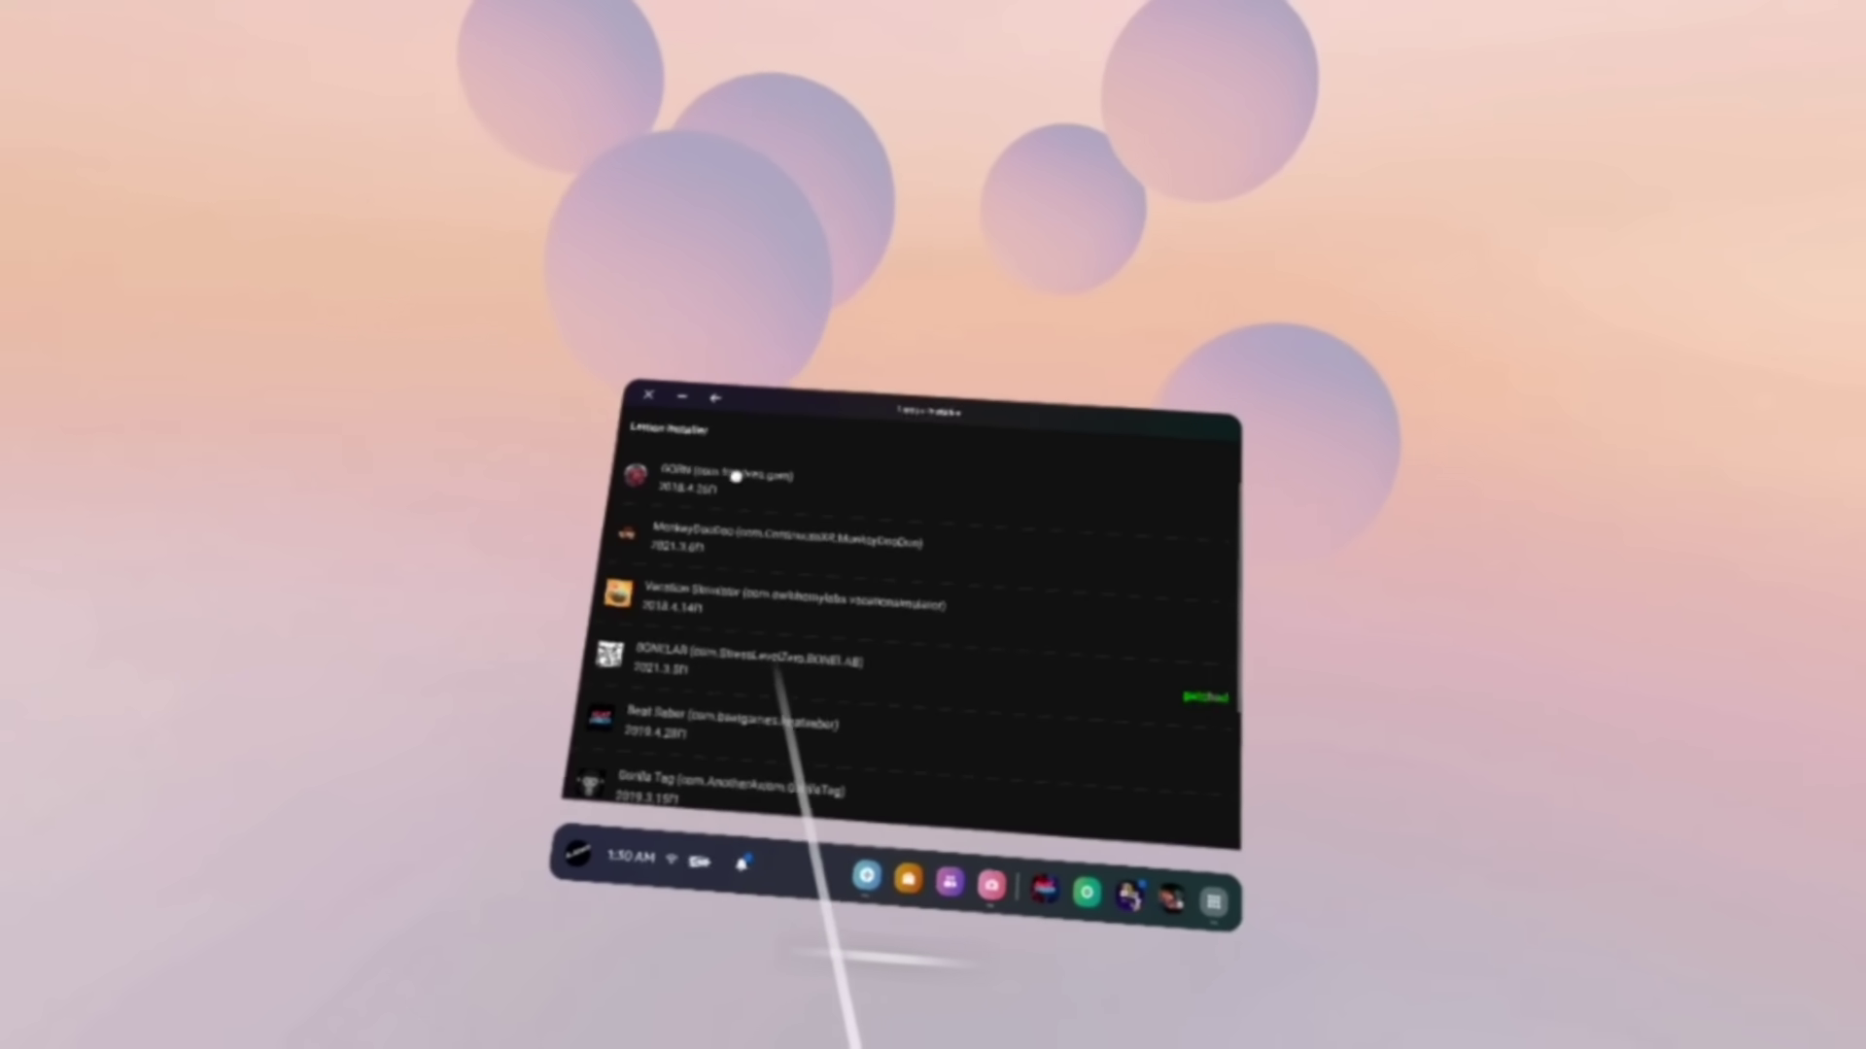
- Open BONELAB, acknowledge the unsupported-mods warning, and start repatching it
scroll(816, 563, "down", 3)
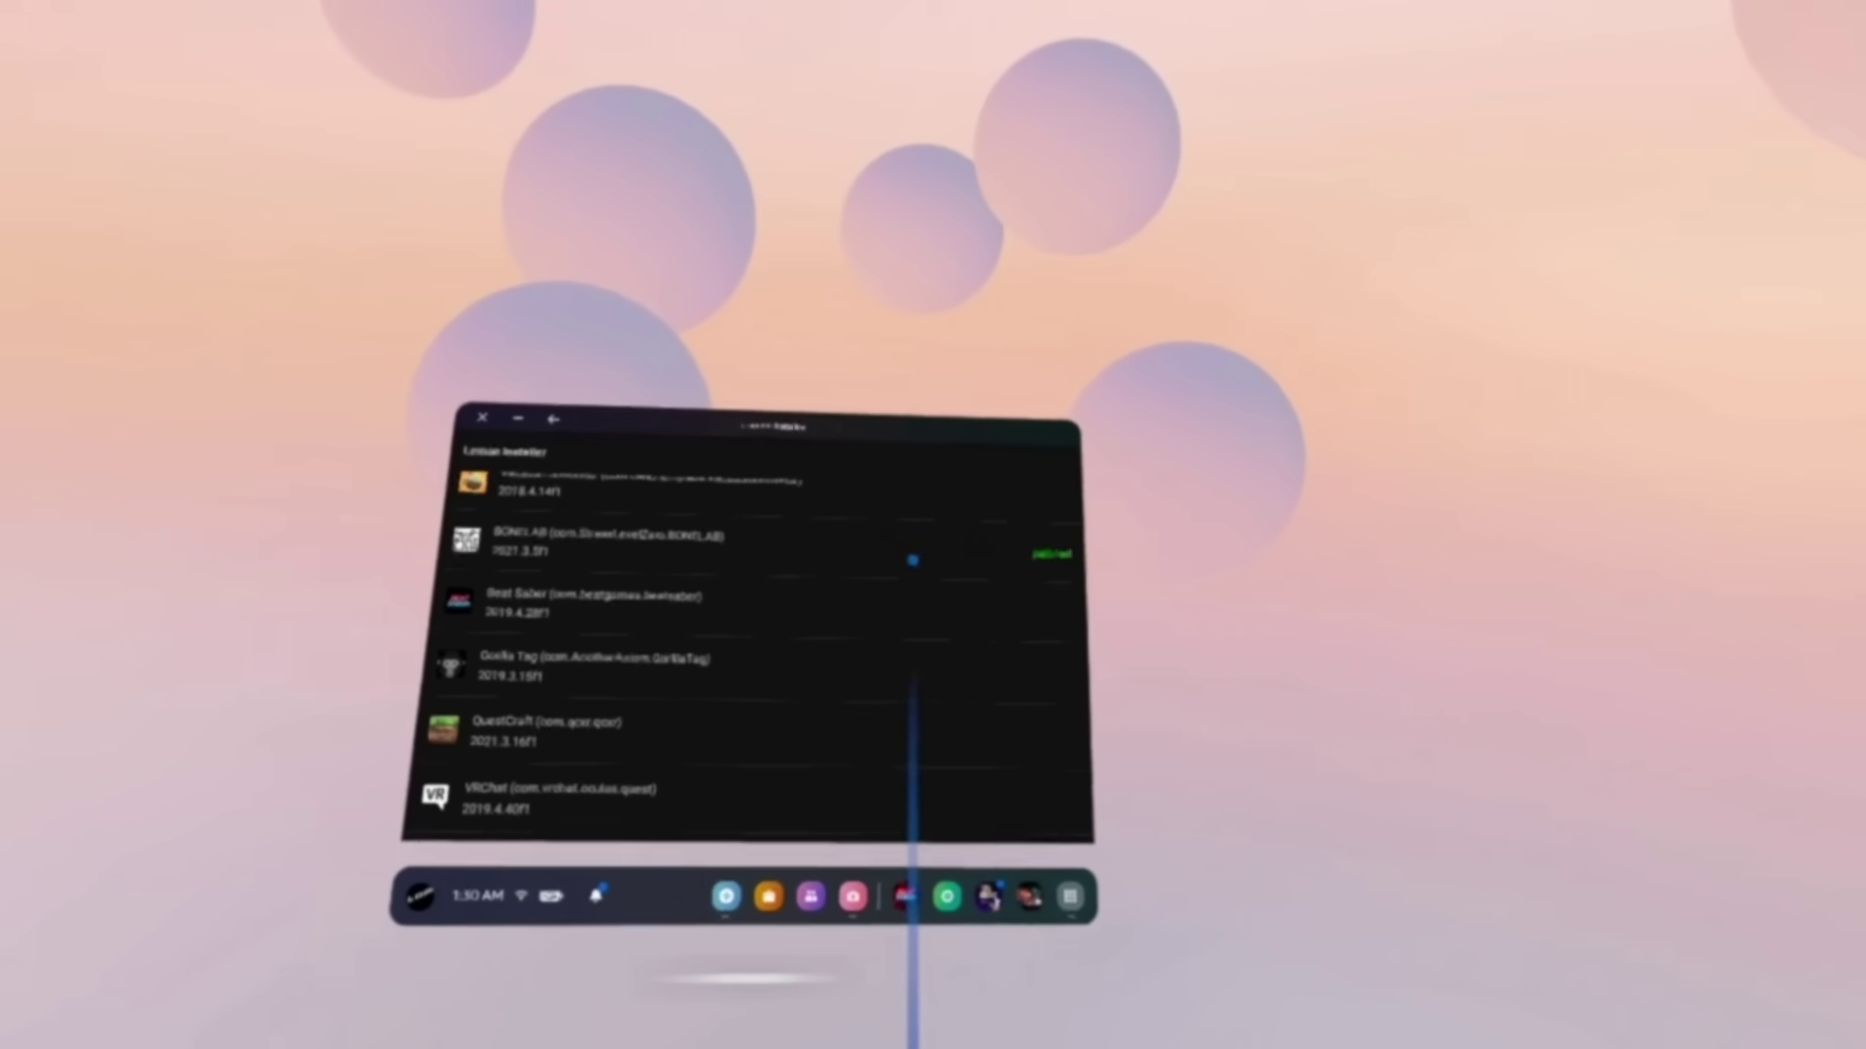
left_click(938, 568)
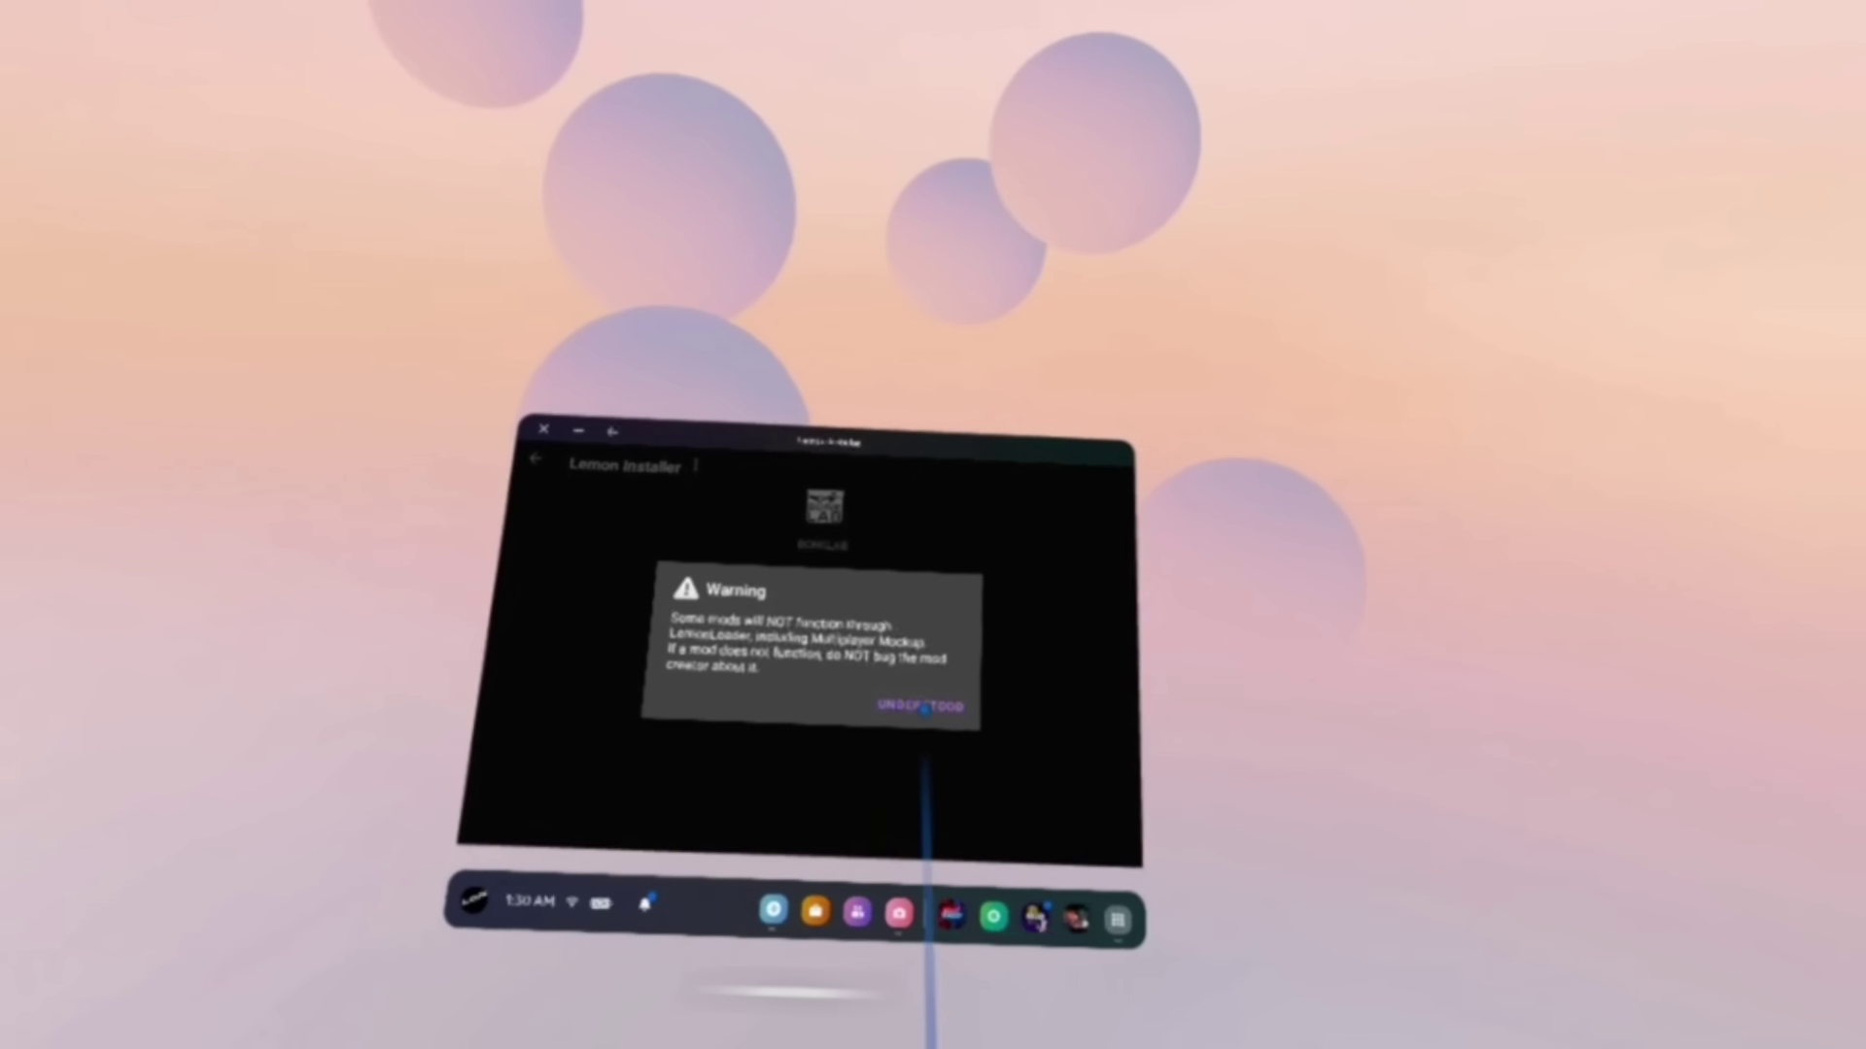
left_click(921, 706)
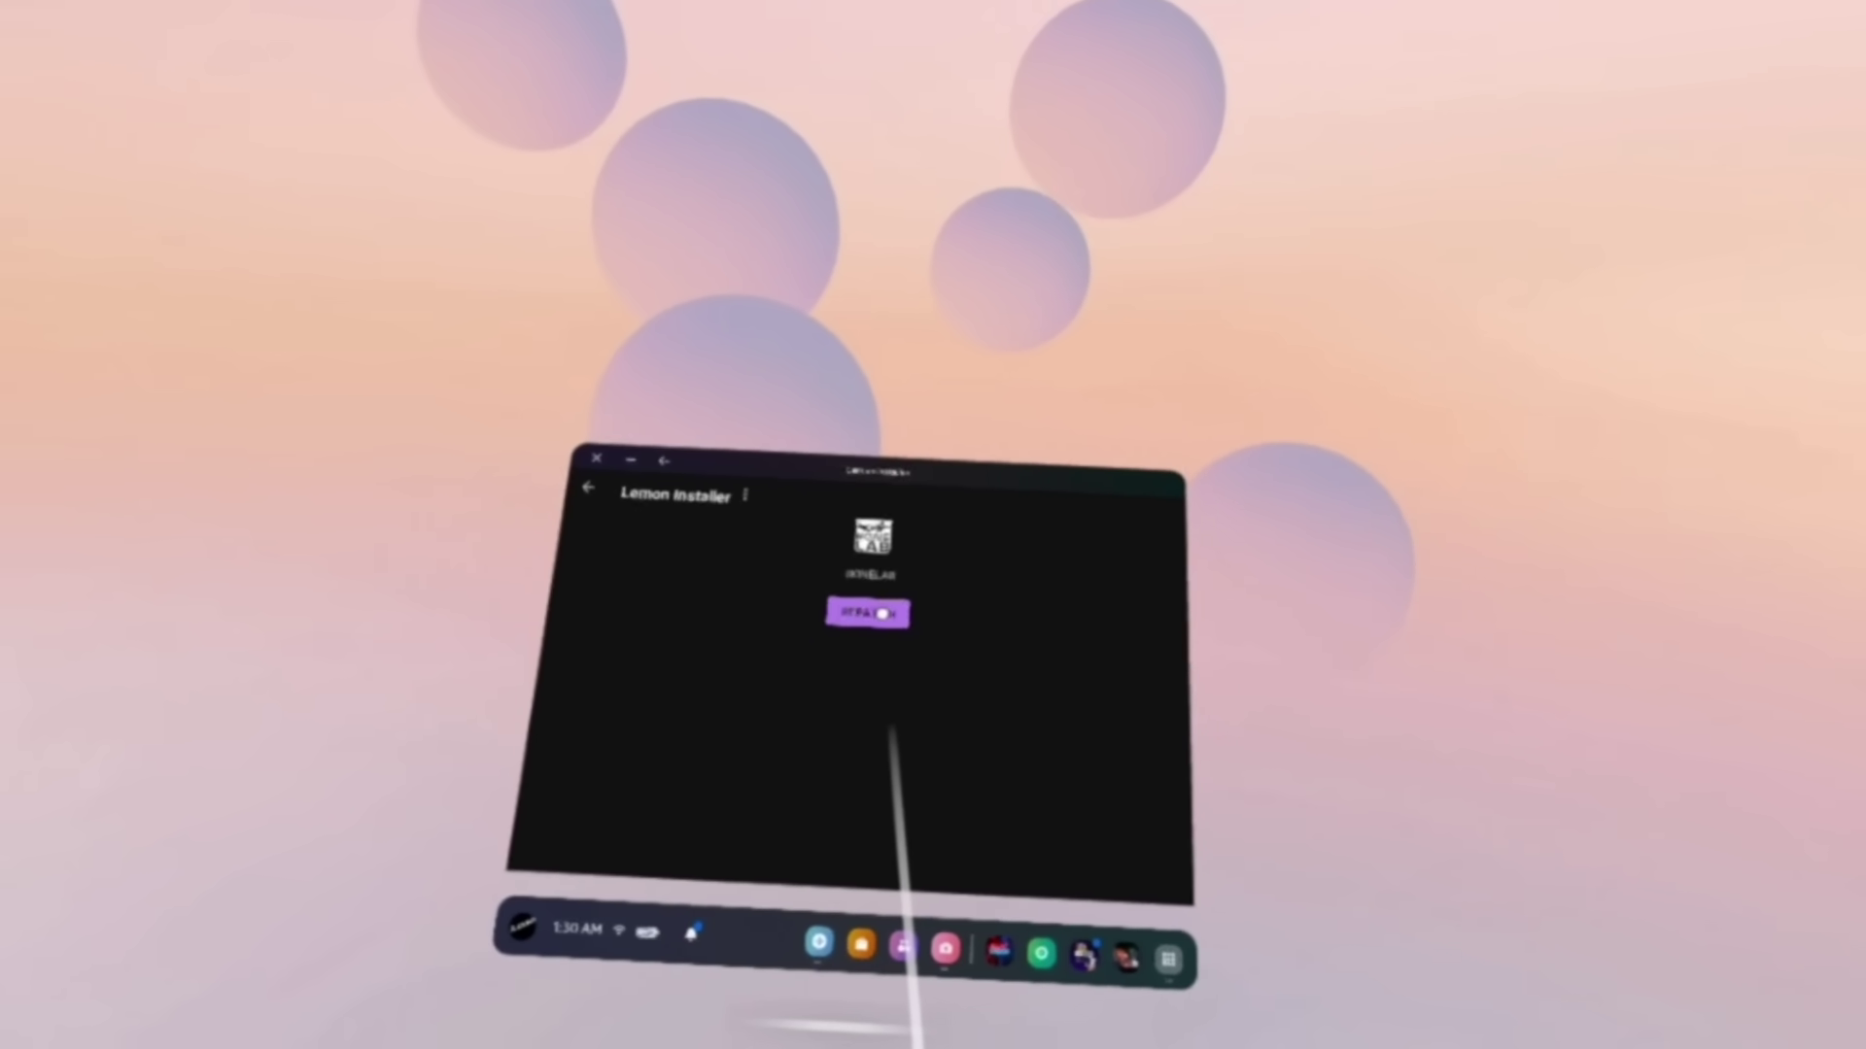
left_click(873, 617)
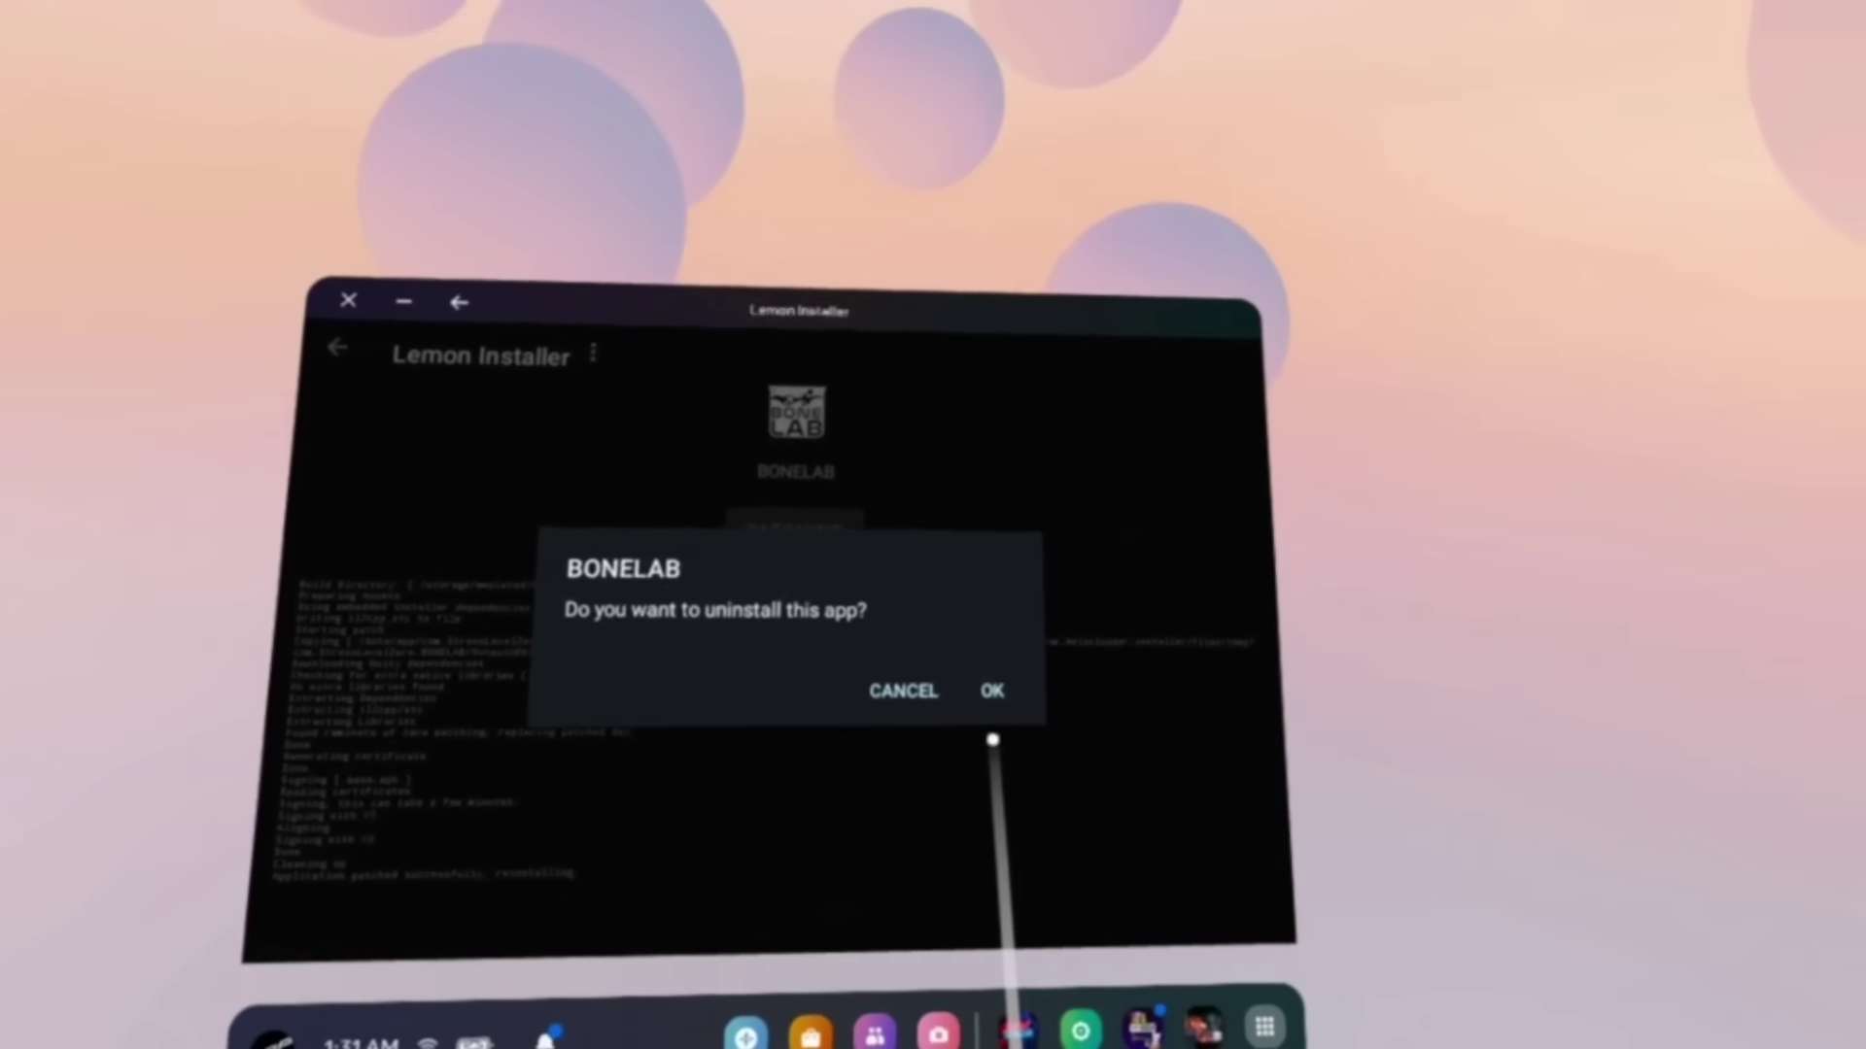
- Approve uninstalling the original BONELAB, install the patched build, and dismiss the completion message
left_click(1000, 692)
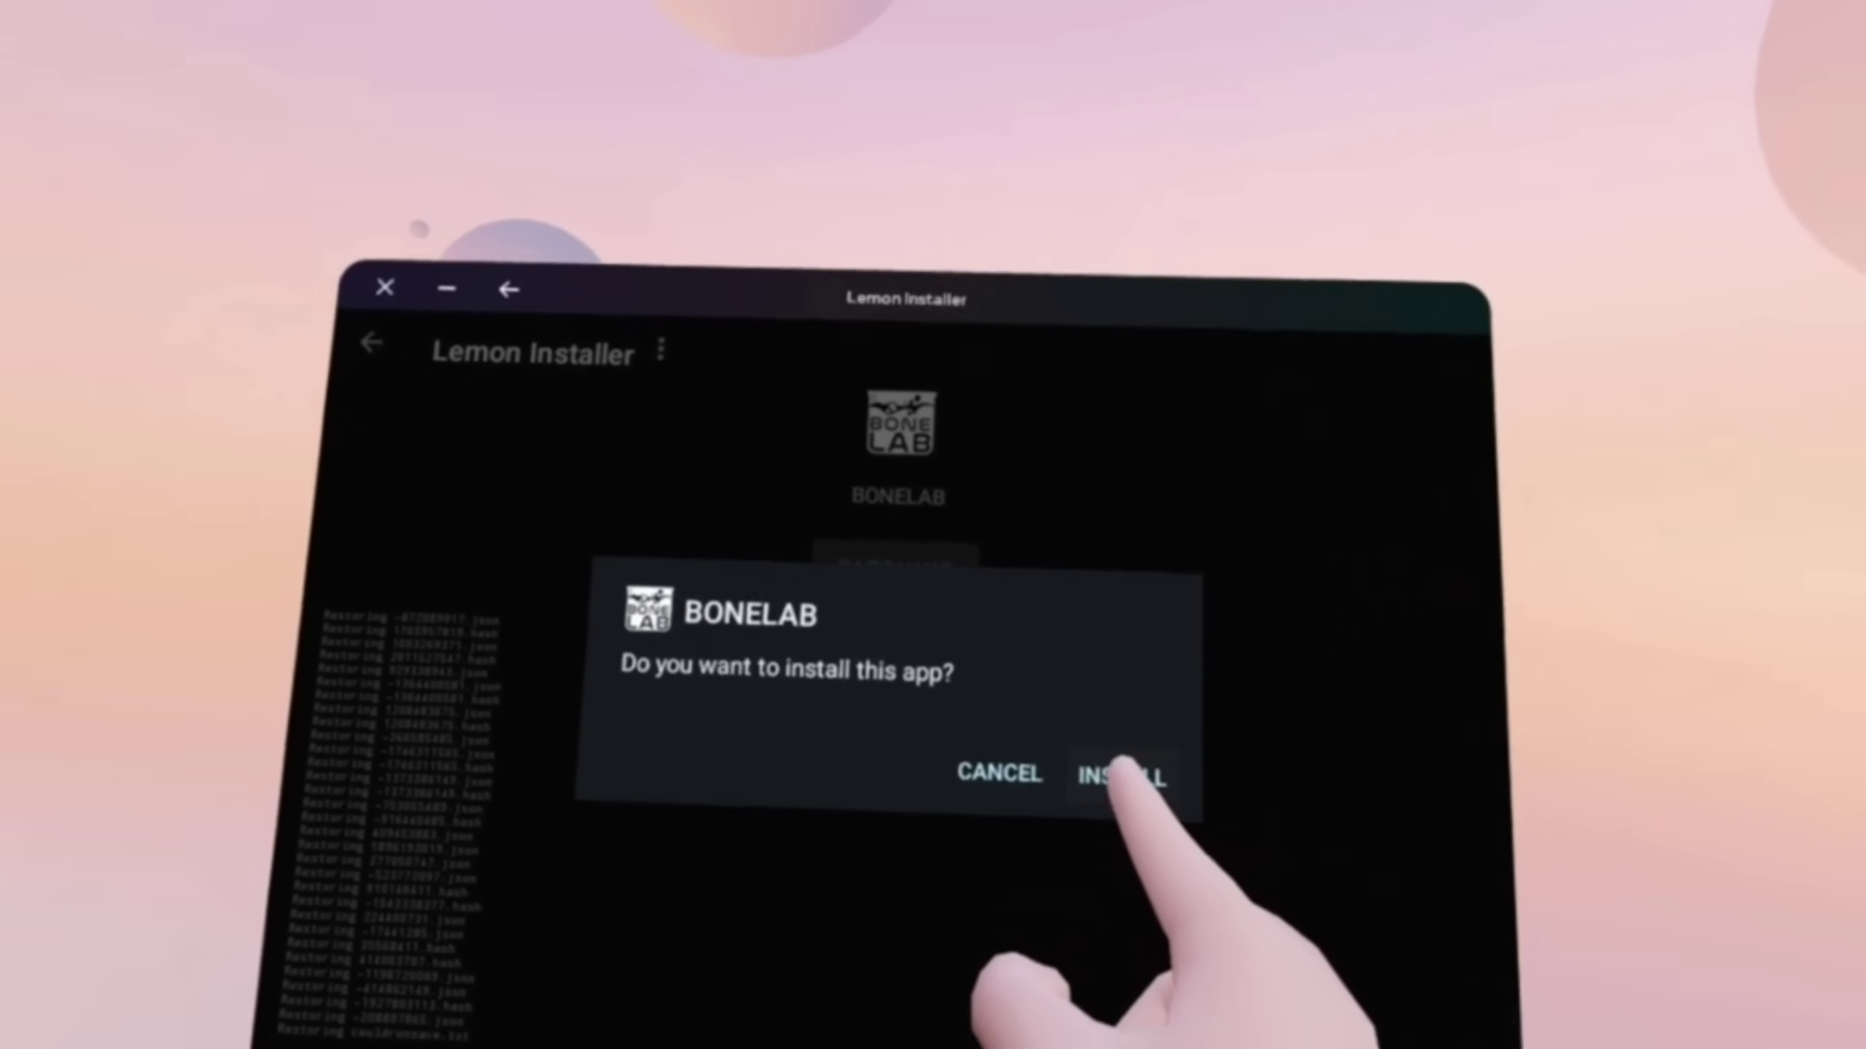
left_click(991, 761)
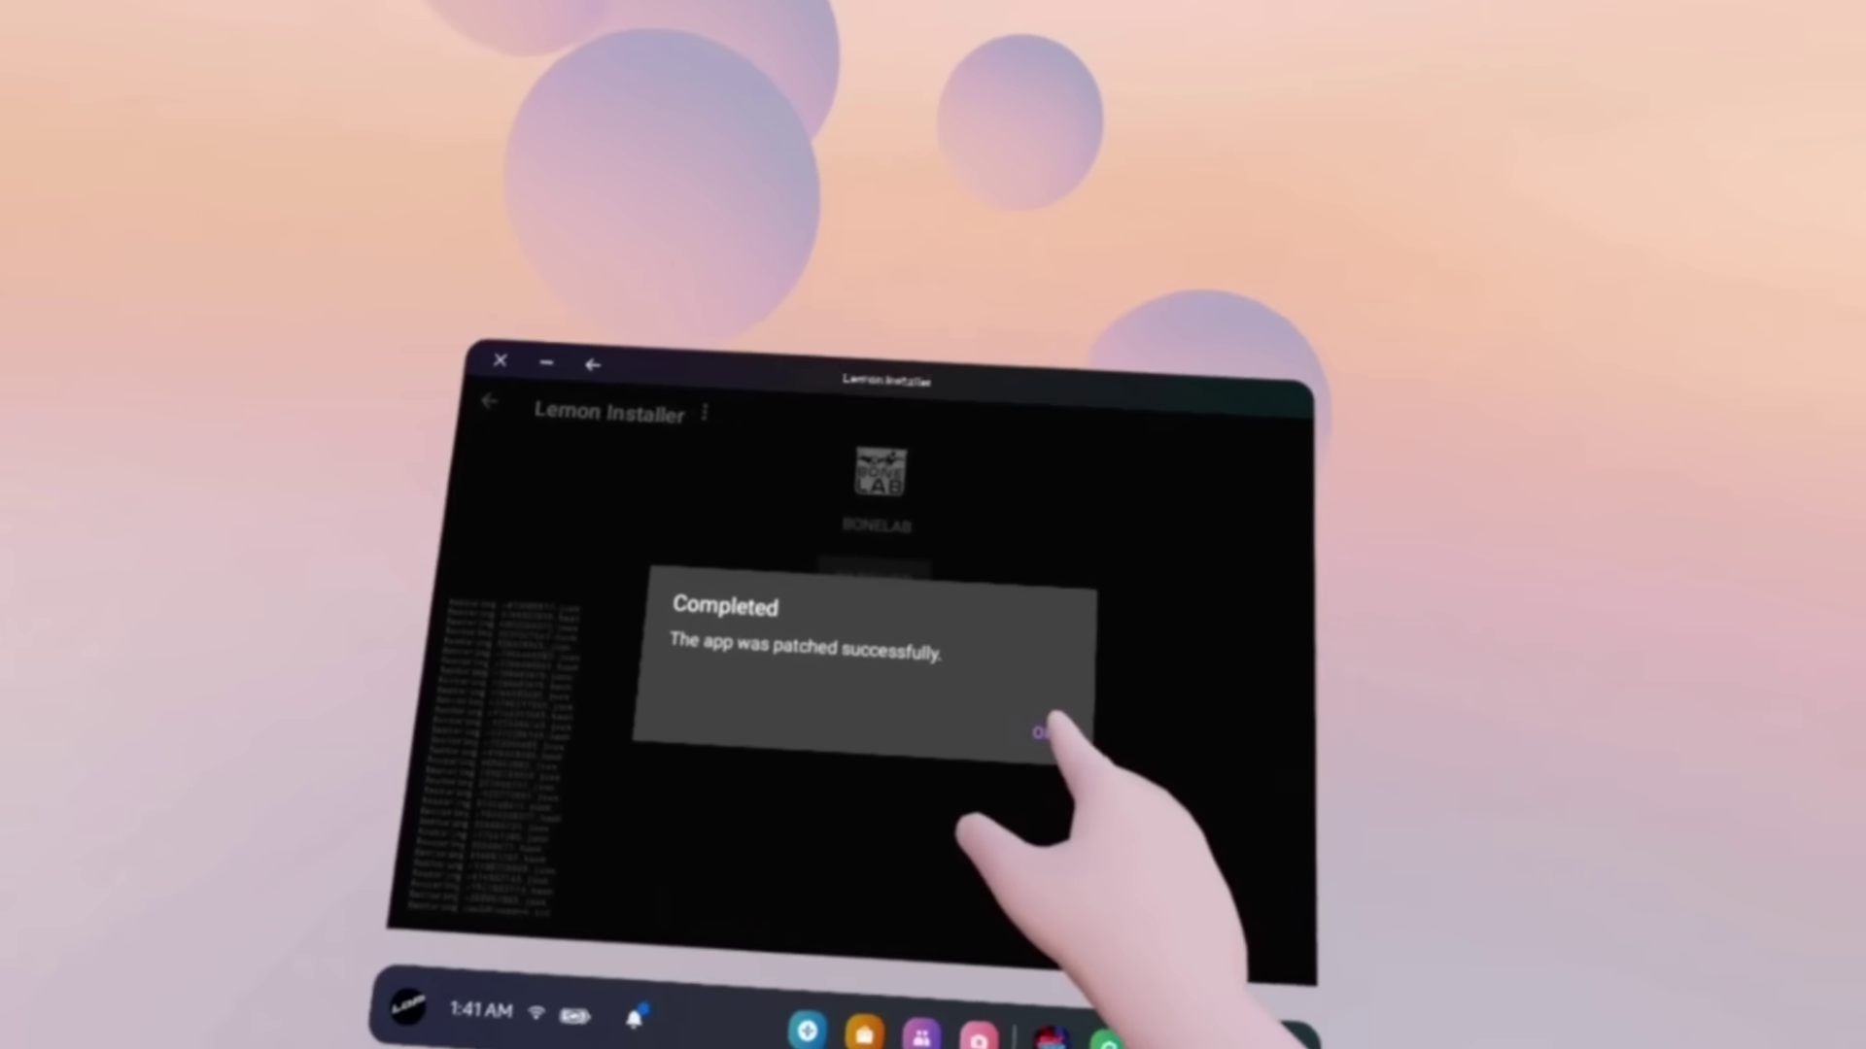
left_click(1029, 720)
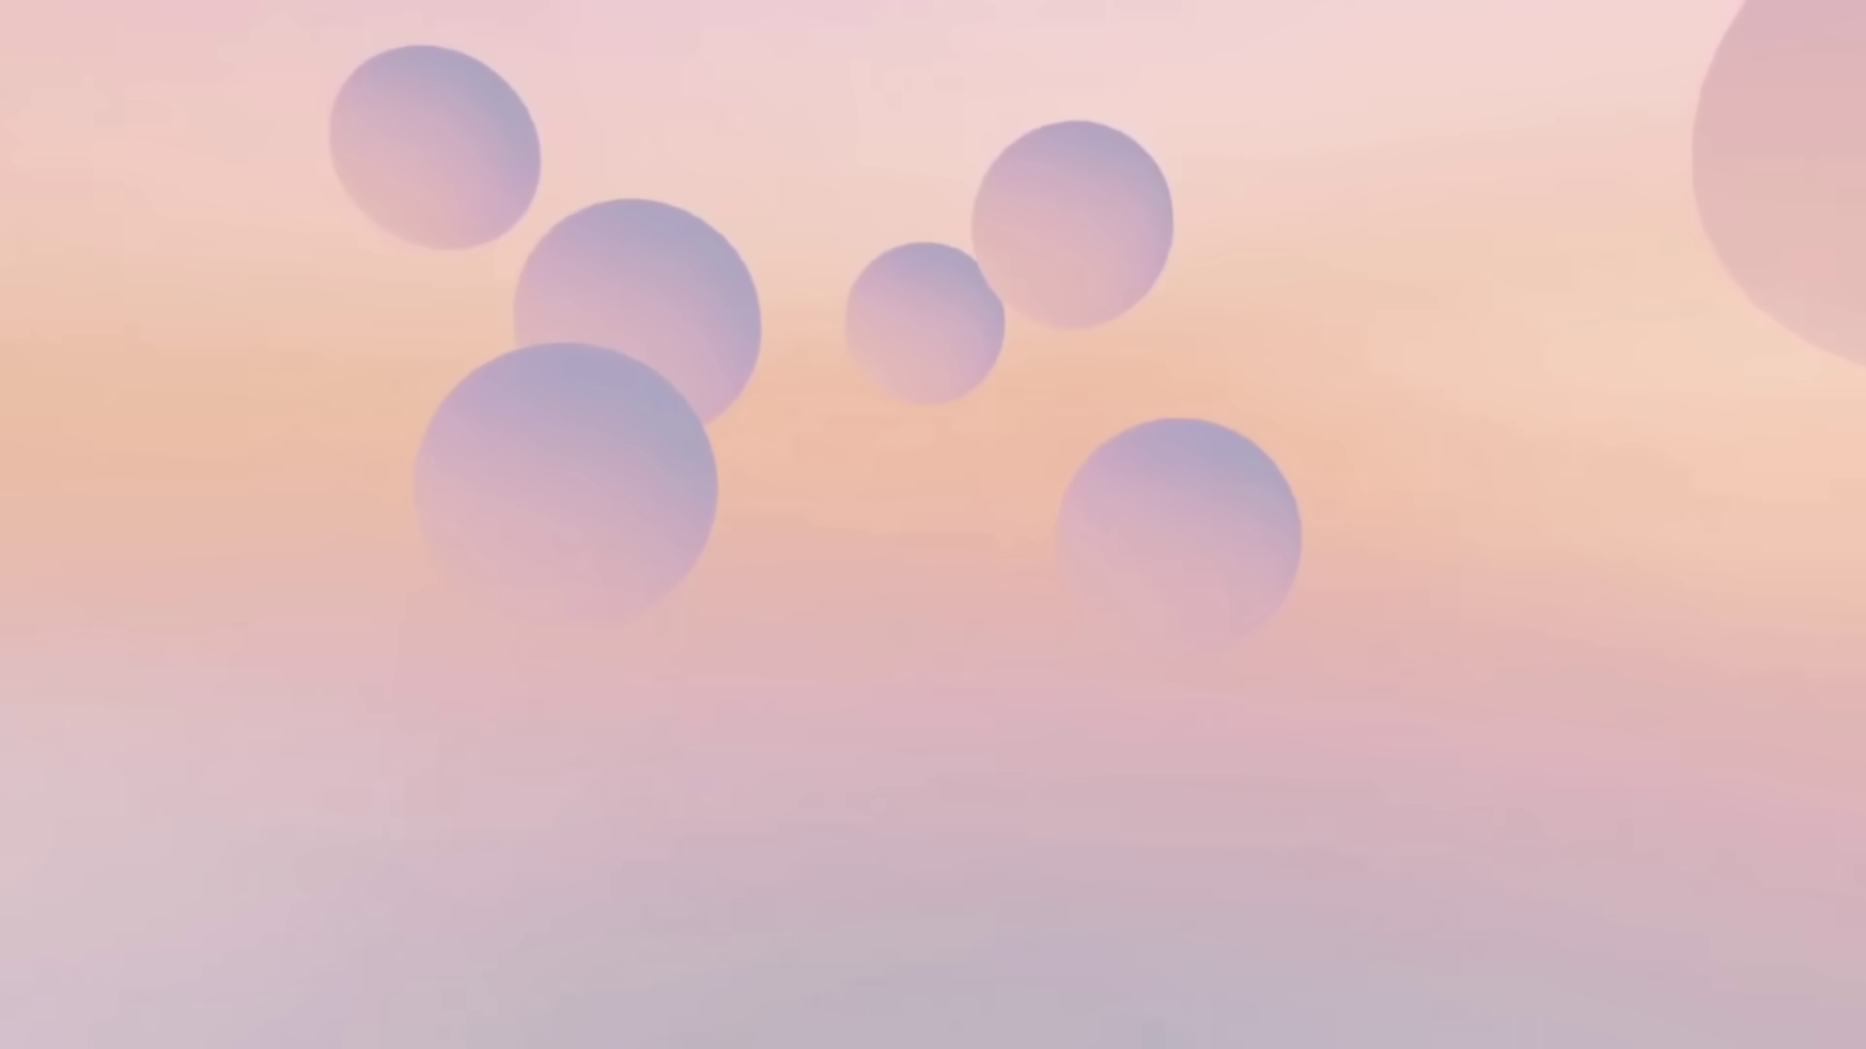
- Bring up the headset's universal menu with the Meta button
key("super")
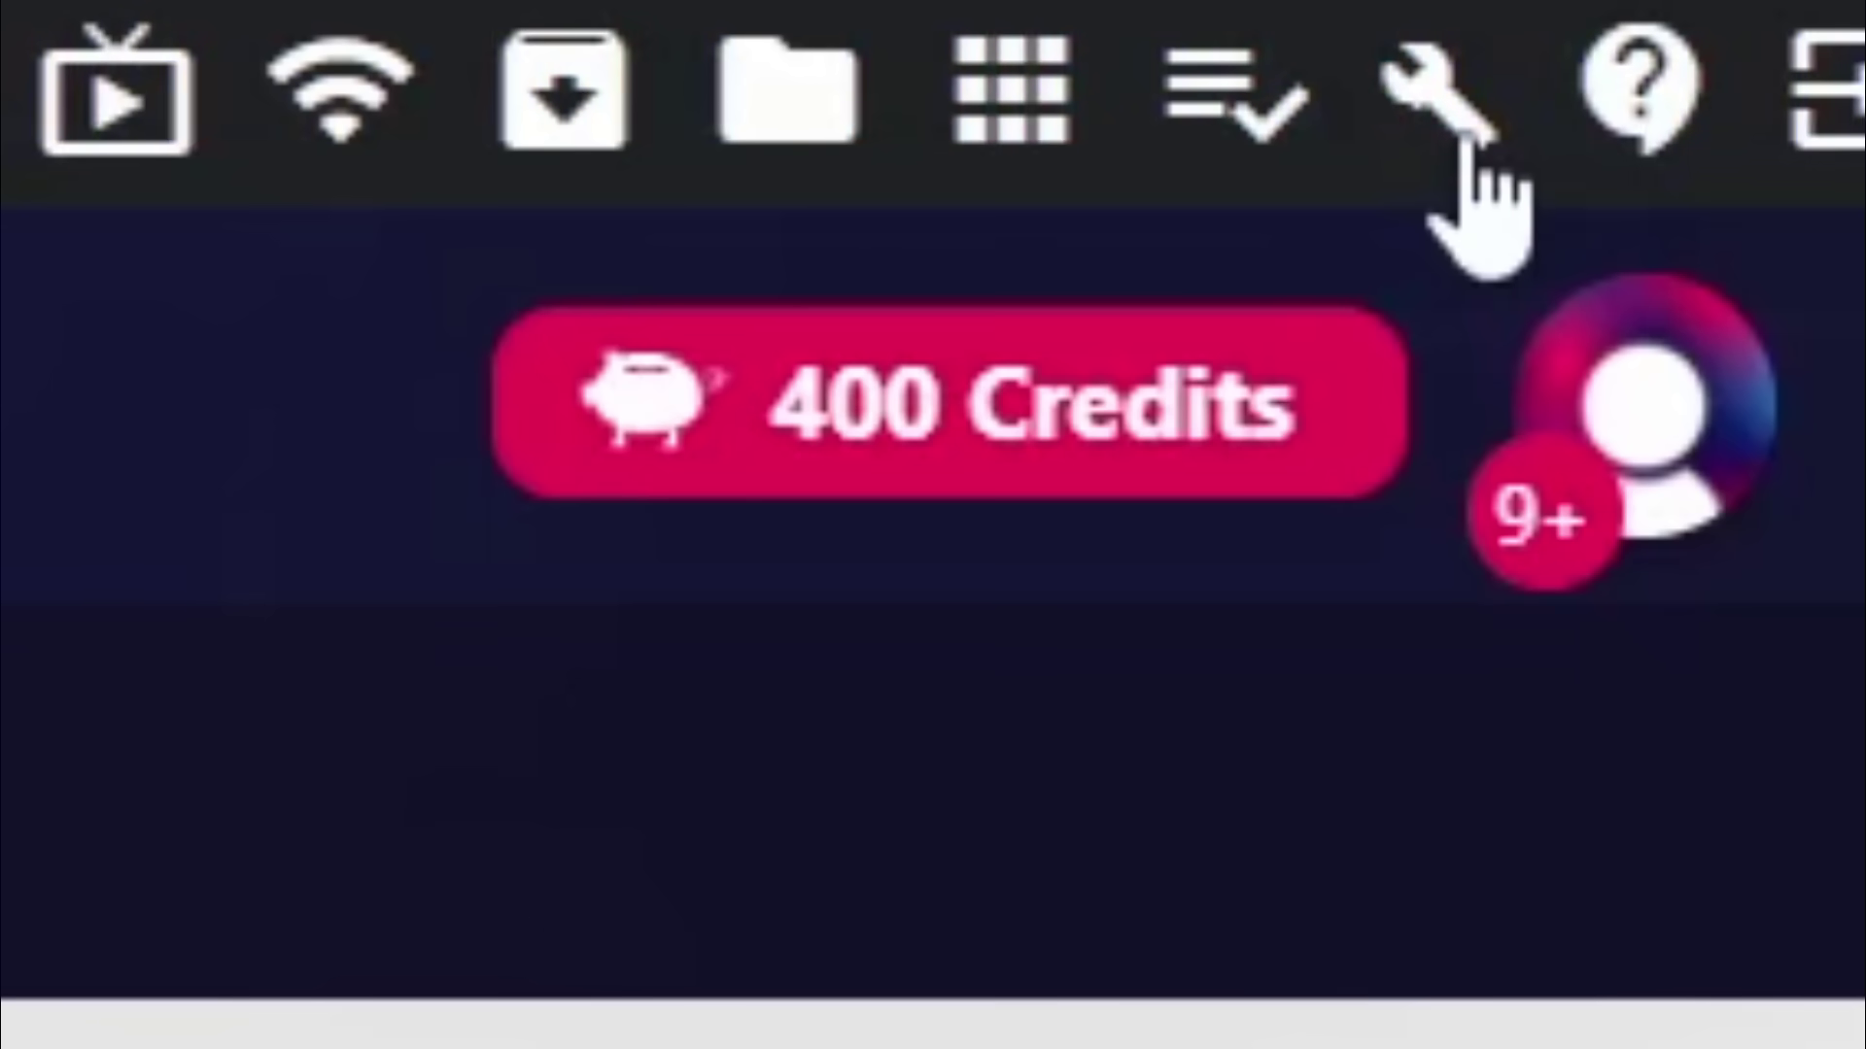
- Open SideQuest's Headset Settings and scroll to the BONELAB Mods and Proximity Sensor sections
left_click(1457, 136)
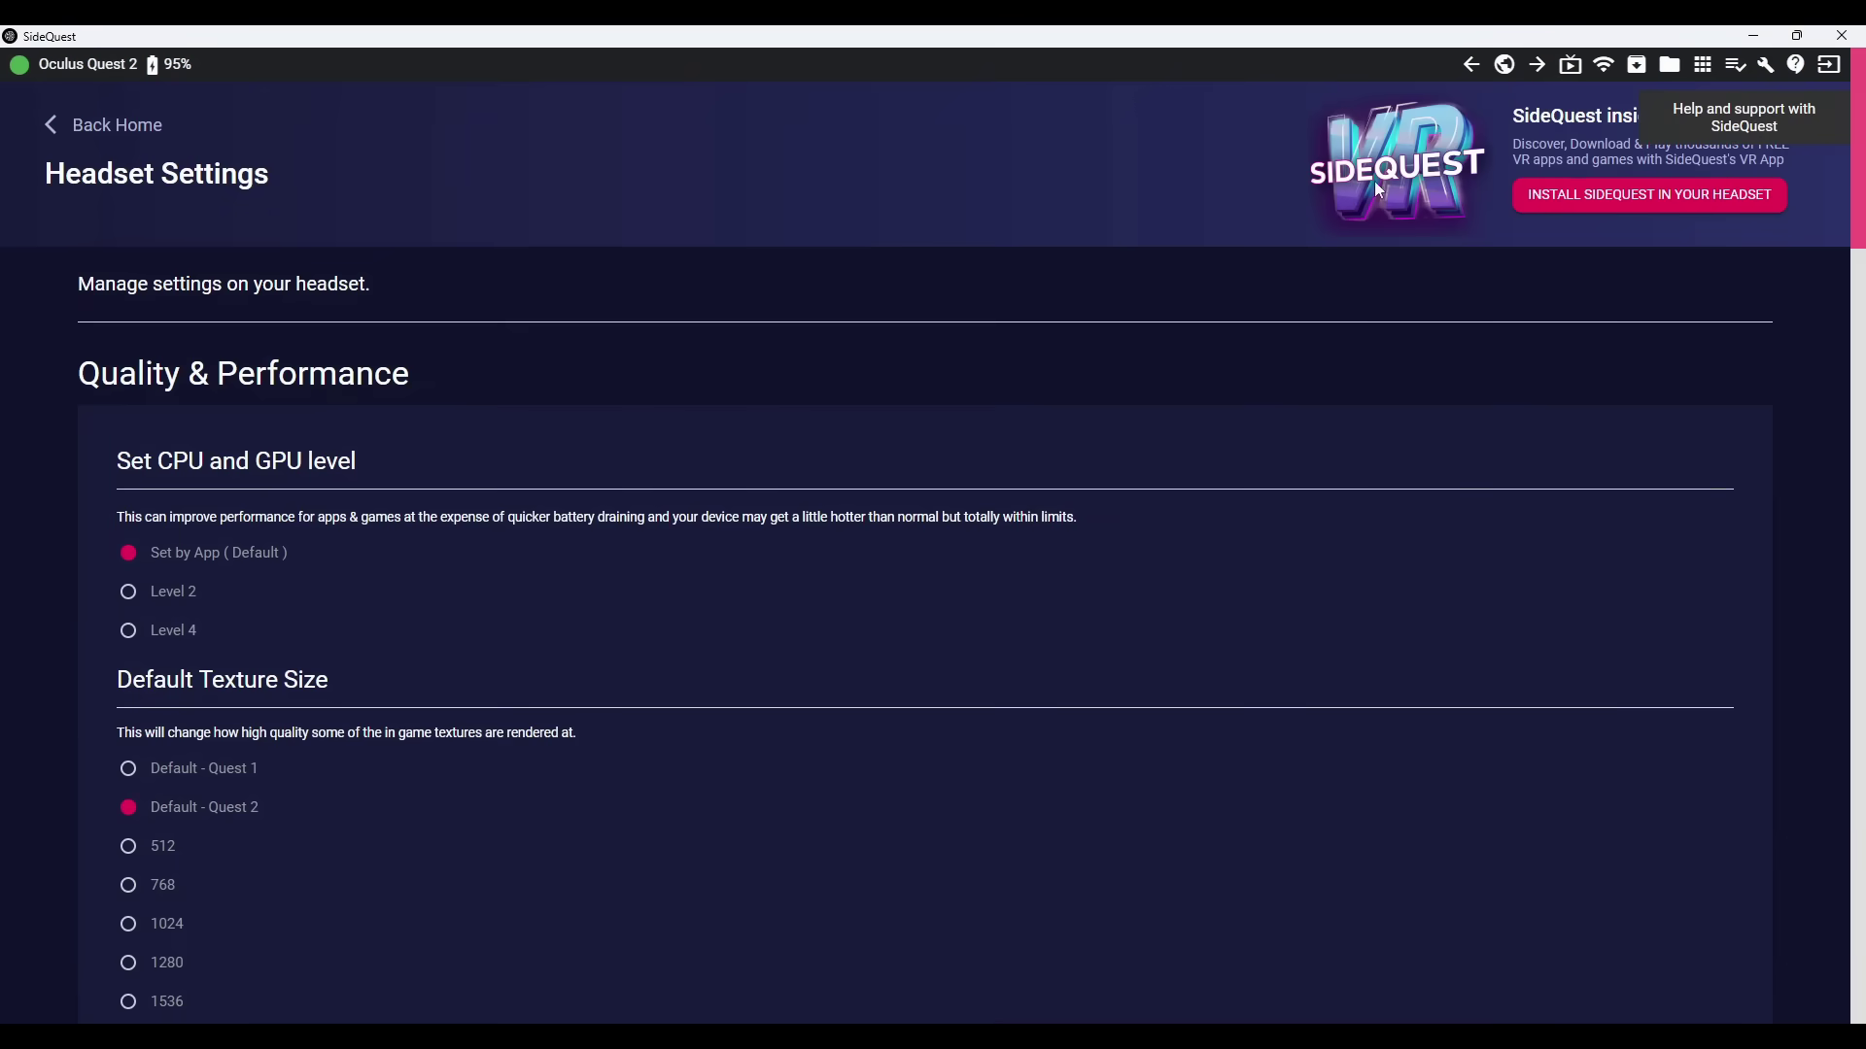
scroll(682, 272, "down", 15)
scroll(683, 275, "down", 20)
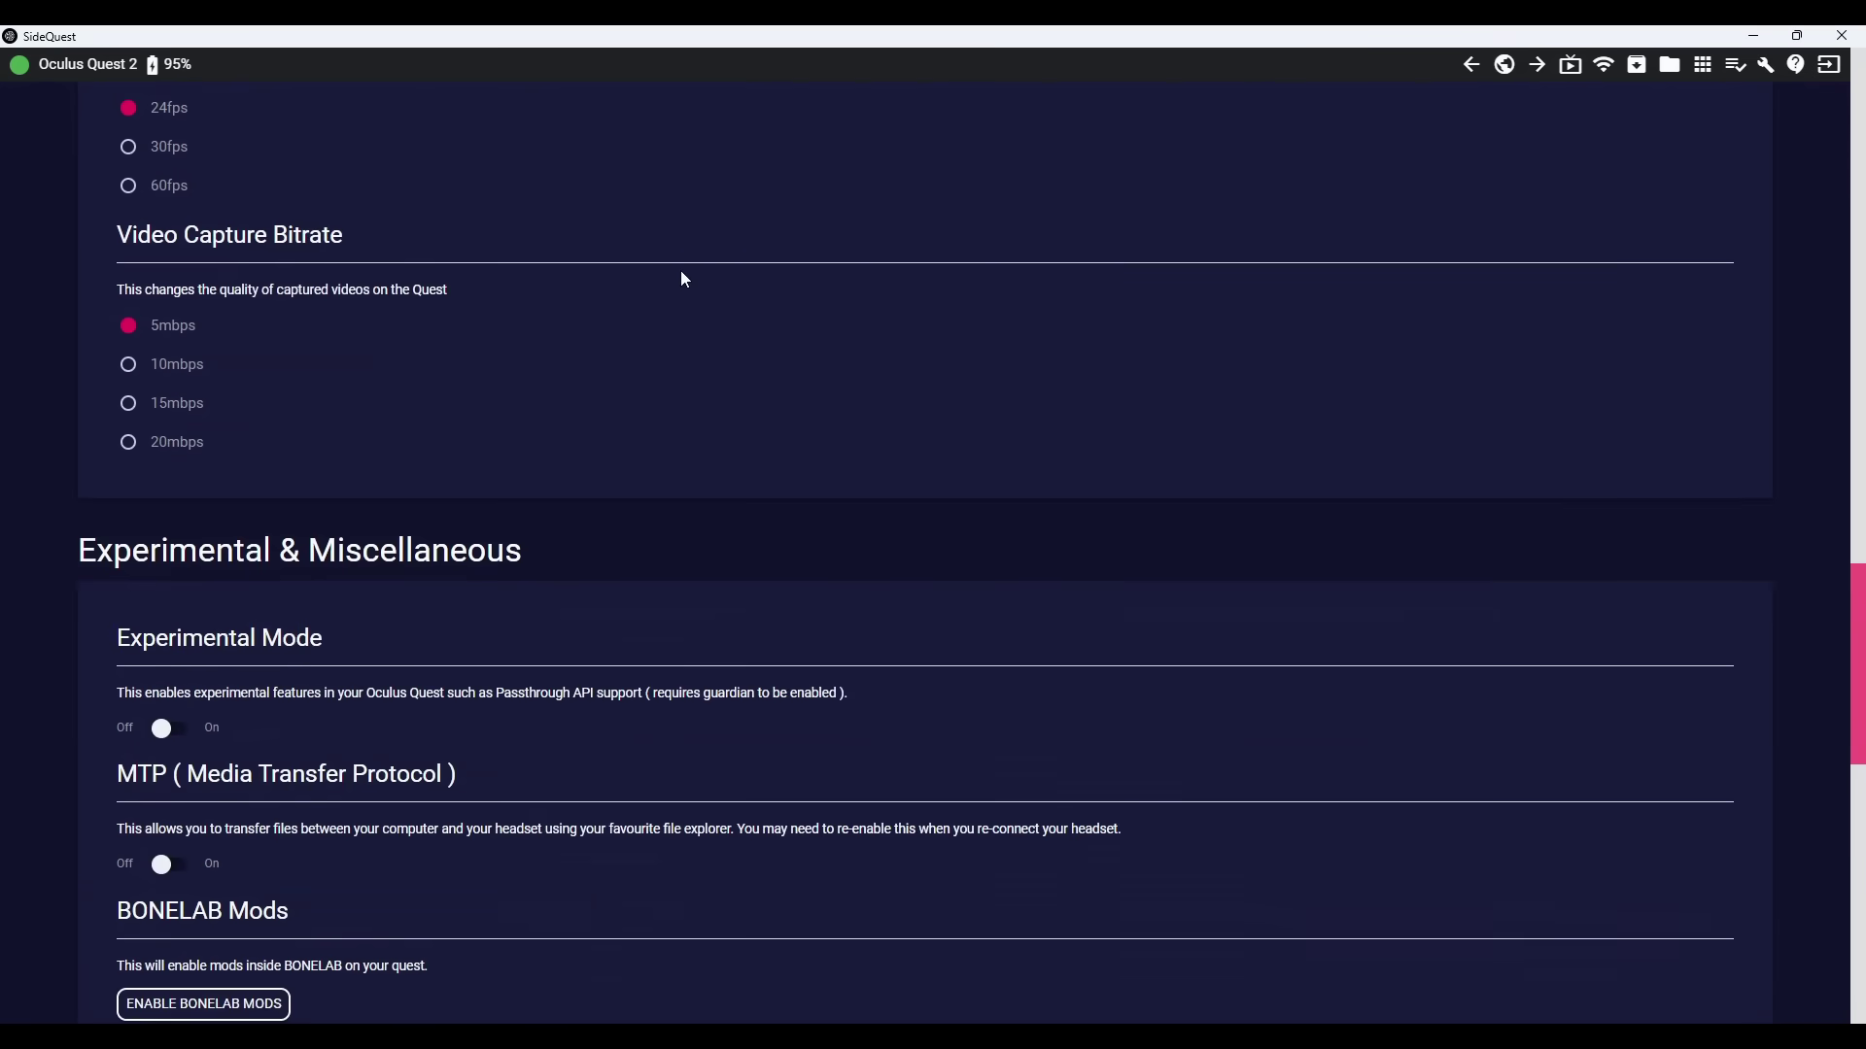
scroll(631, 292, "up", 5)
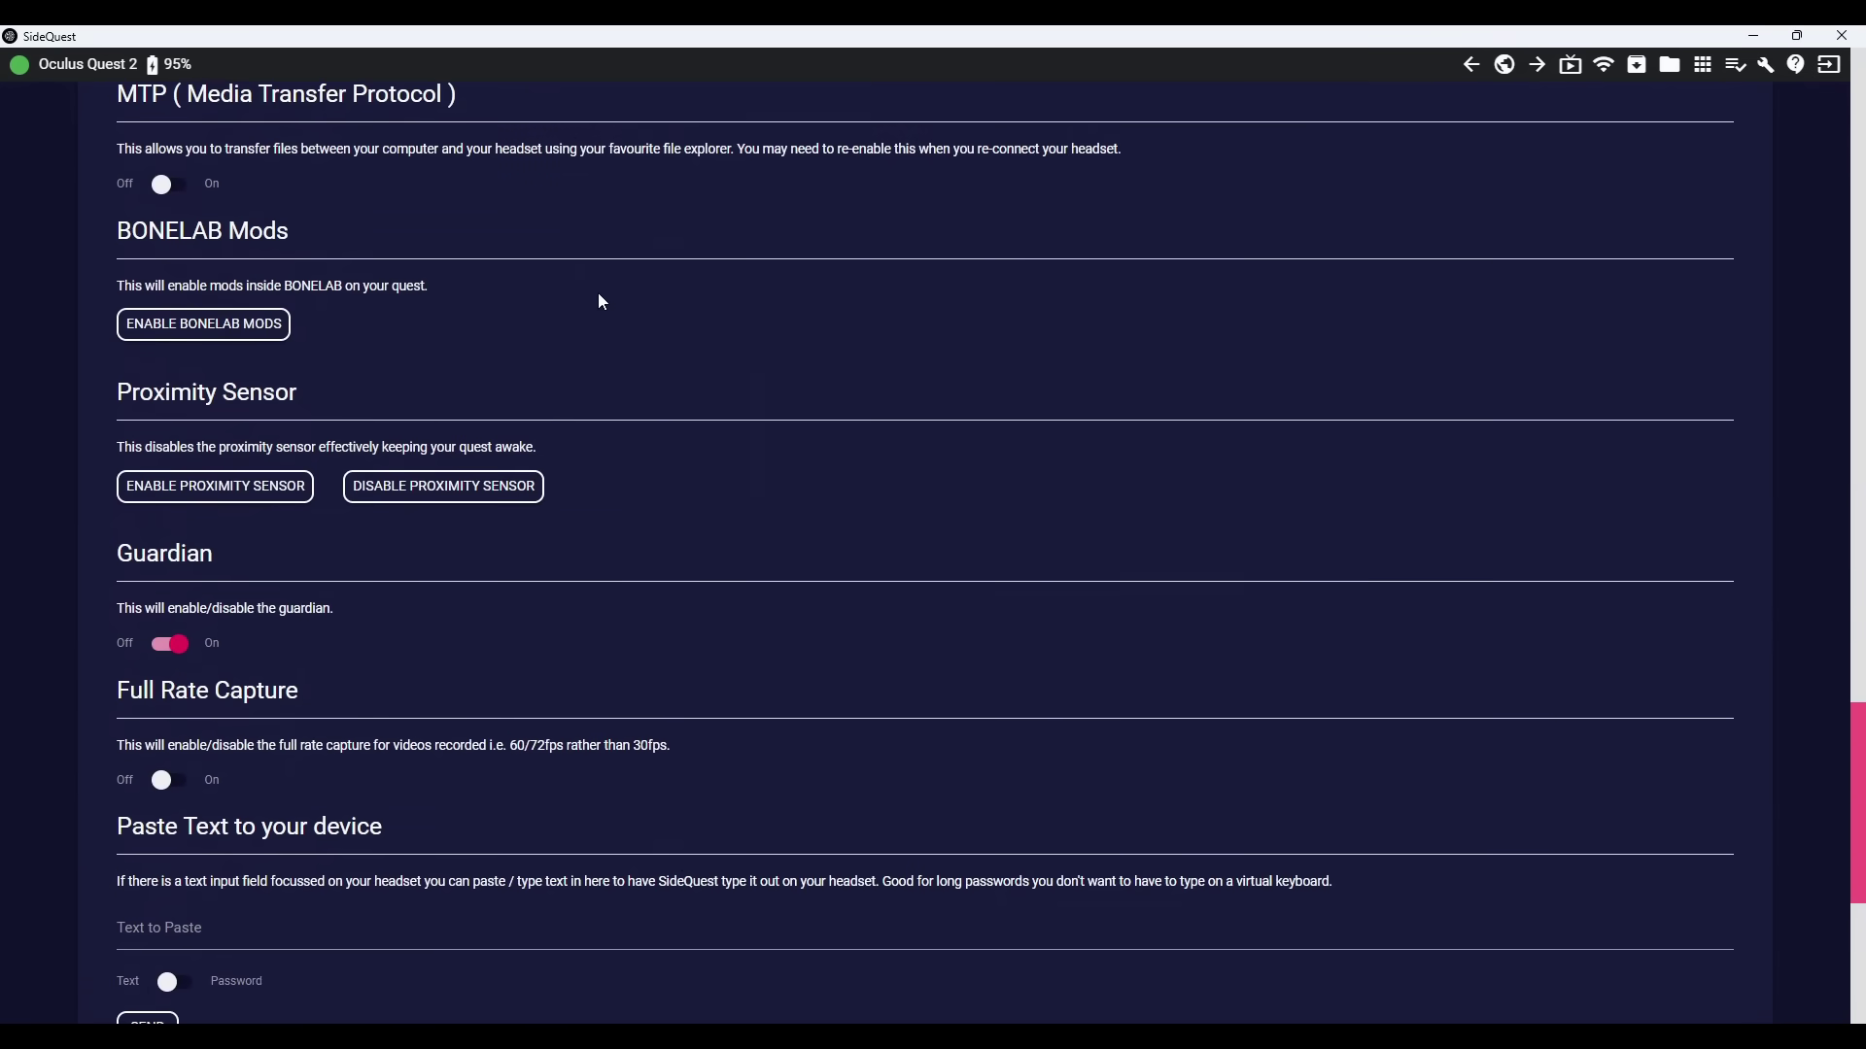
left_click_drag(315, 408, 122, 389)
left_click(312, 396)
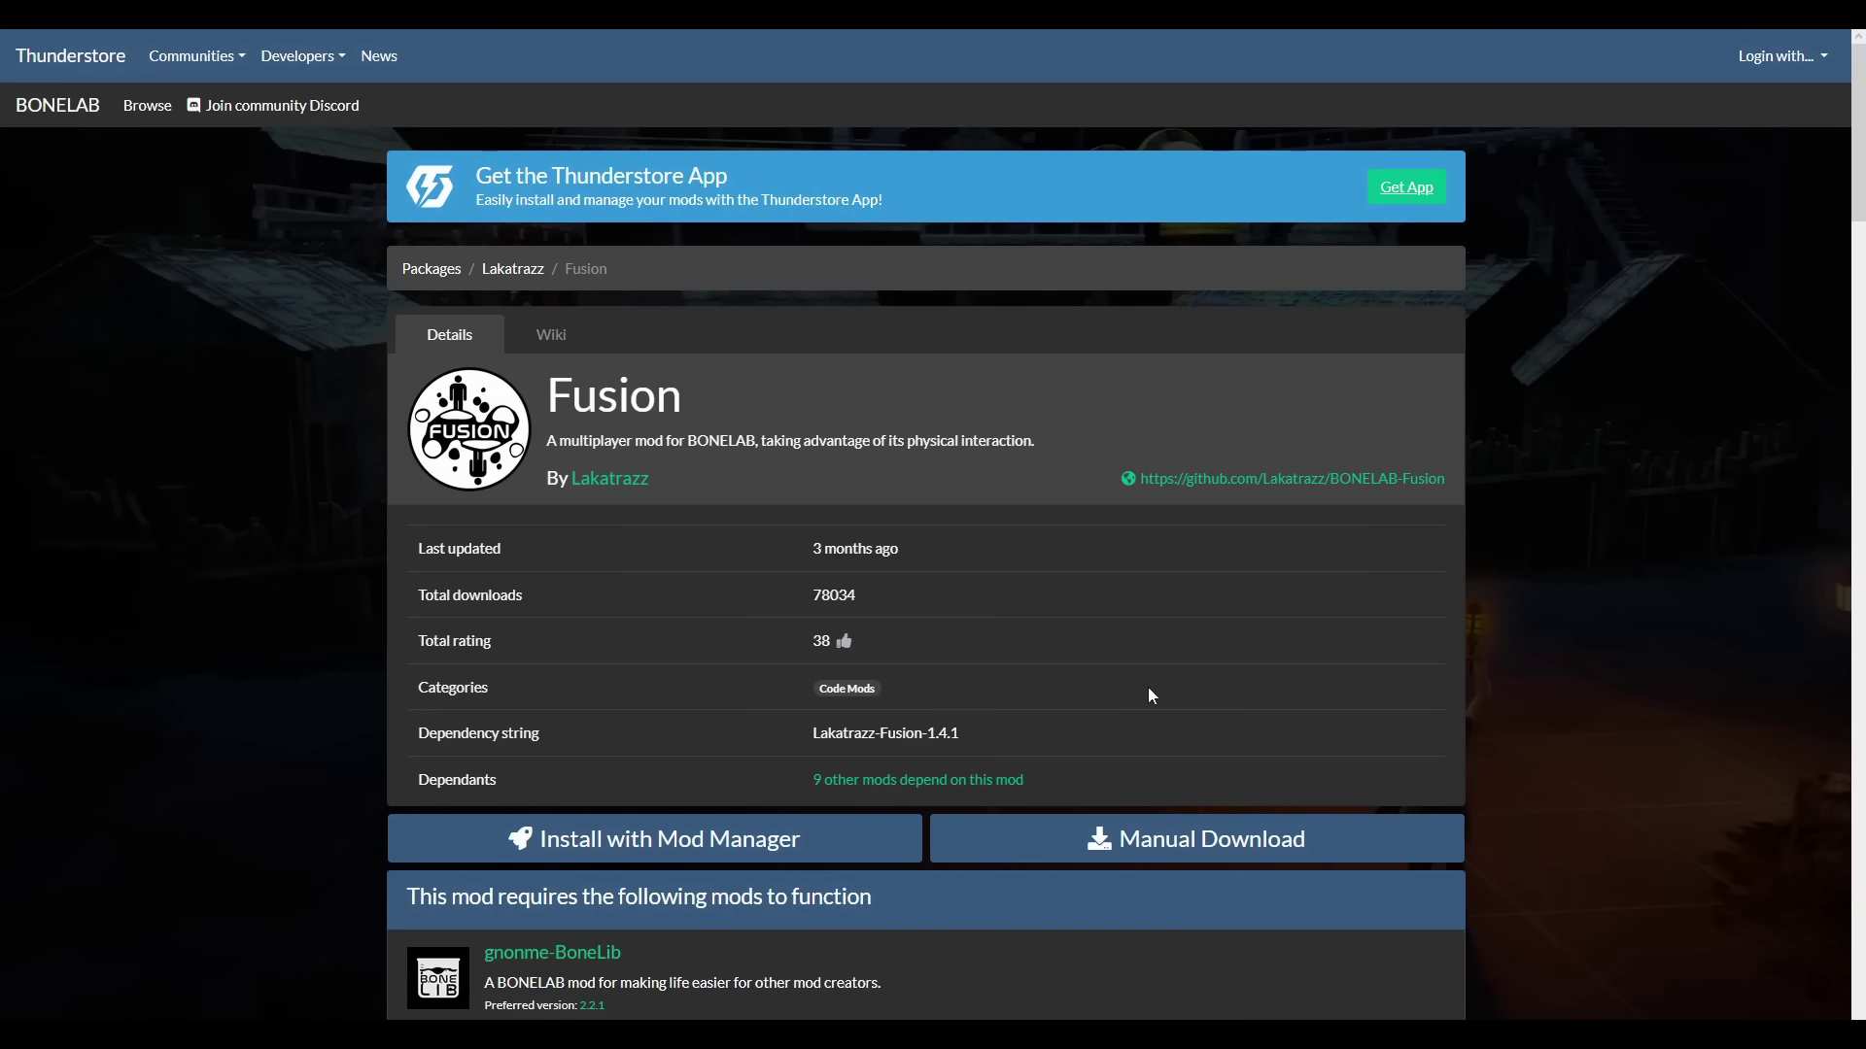
- Download the Lakatrazz-Fusion-1.4.1 zip and extract its Mods and Plugins folders to the desktop
left_click(1311, 863)
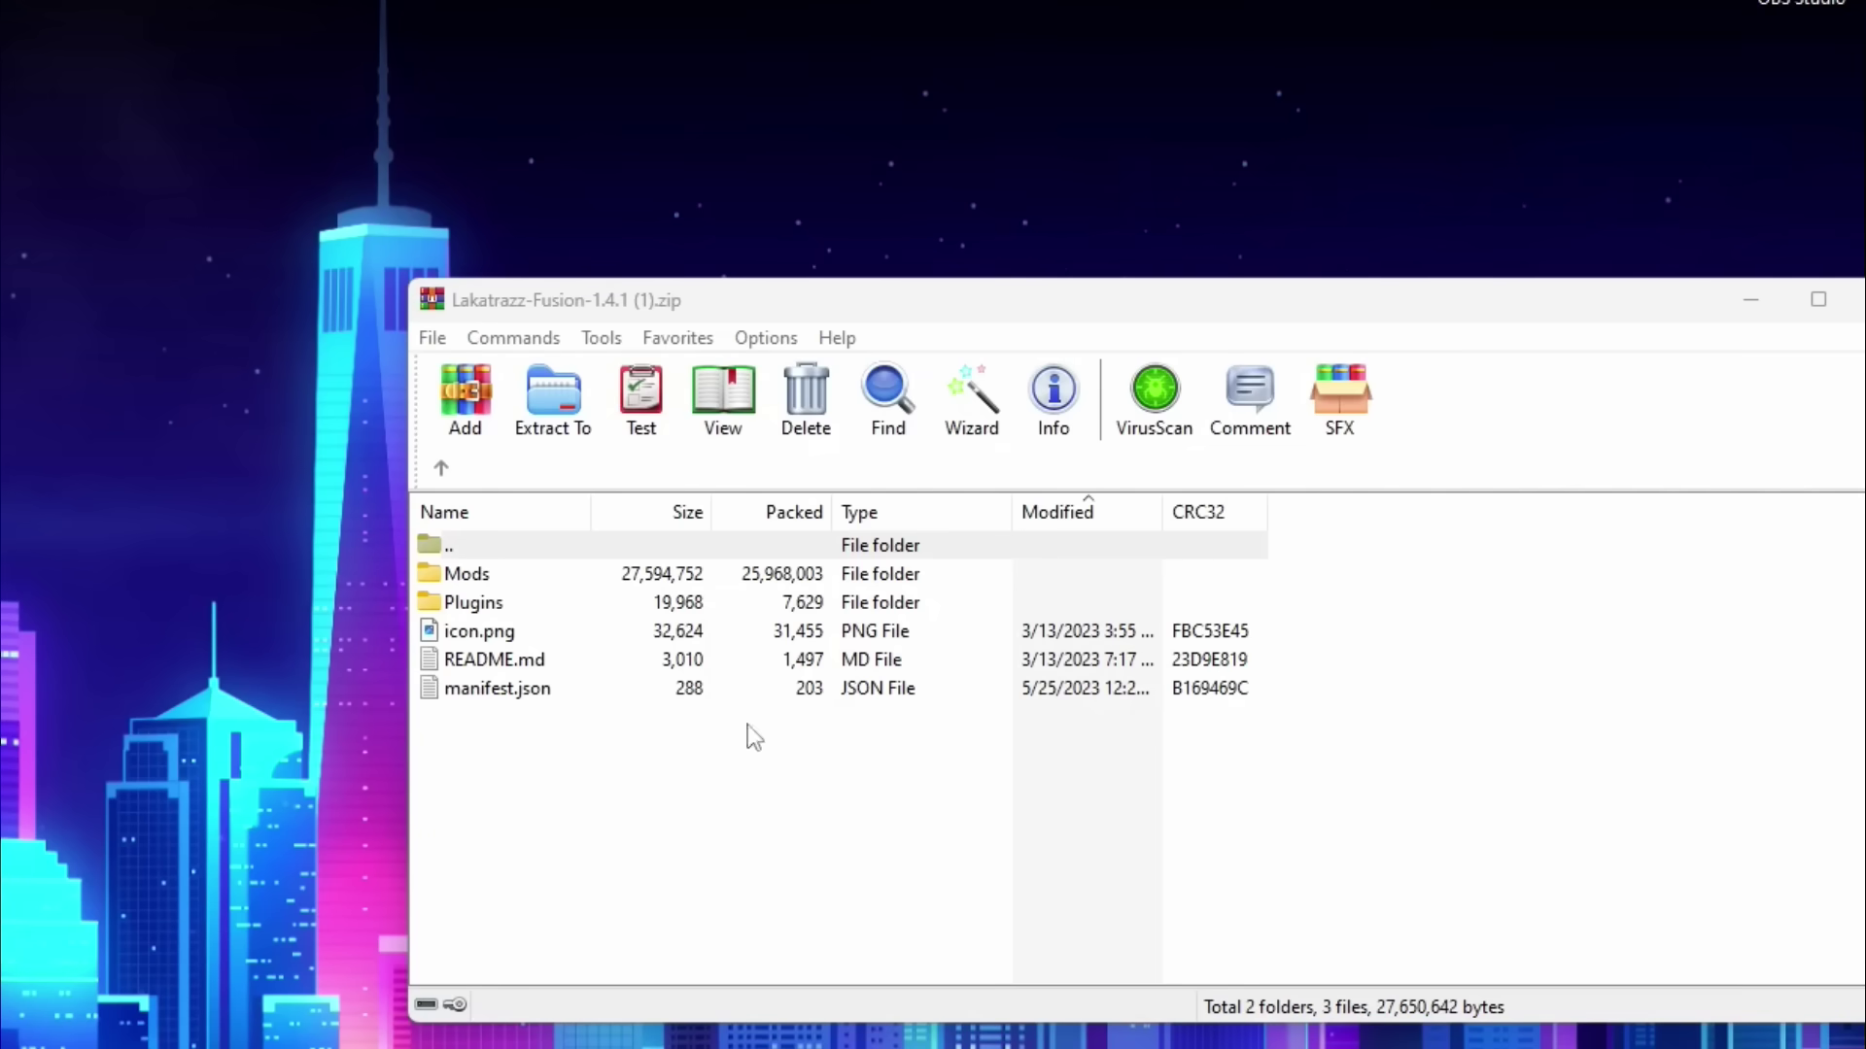
left_click_drag(1333, 603, 1167, 581)
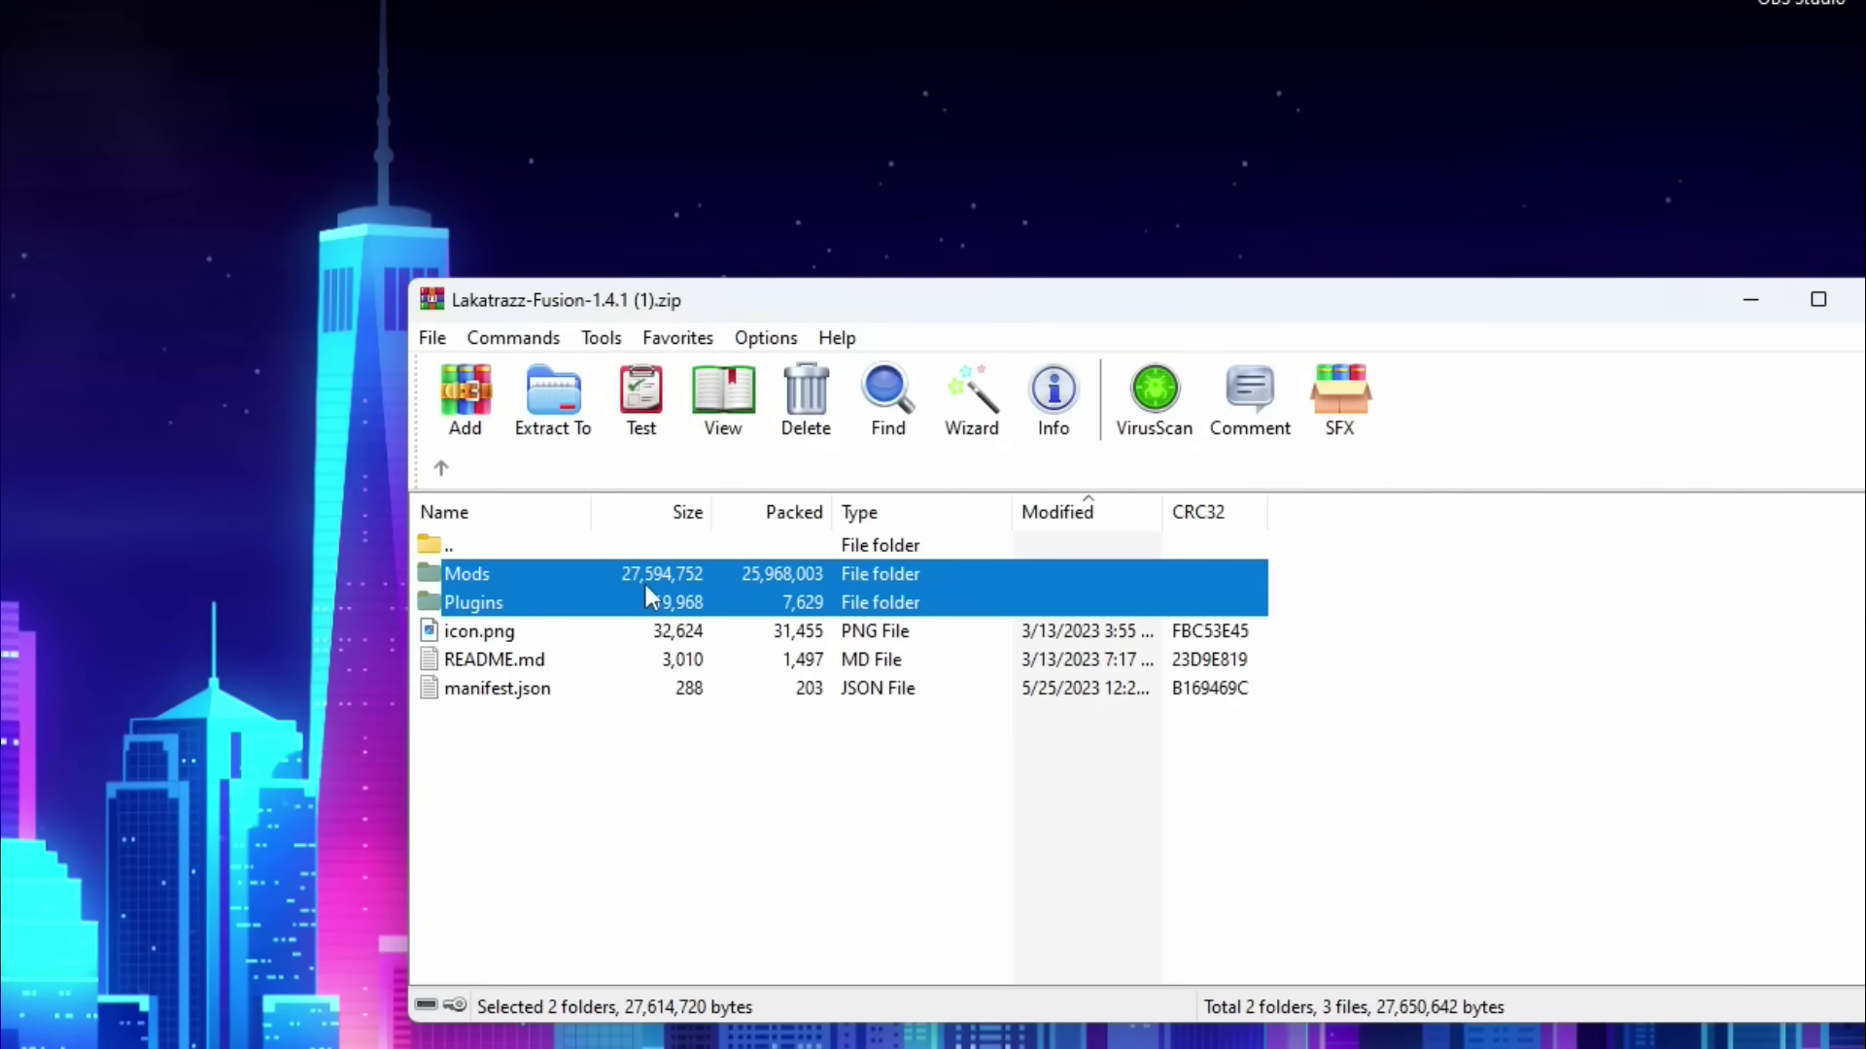
left_click_drag(165, 599, 160, 599)
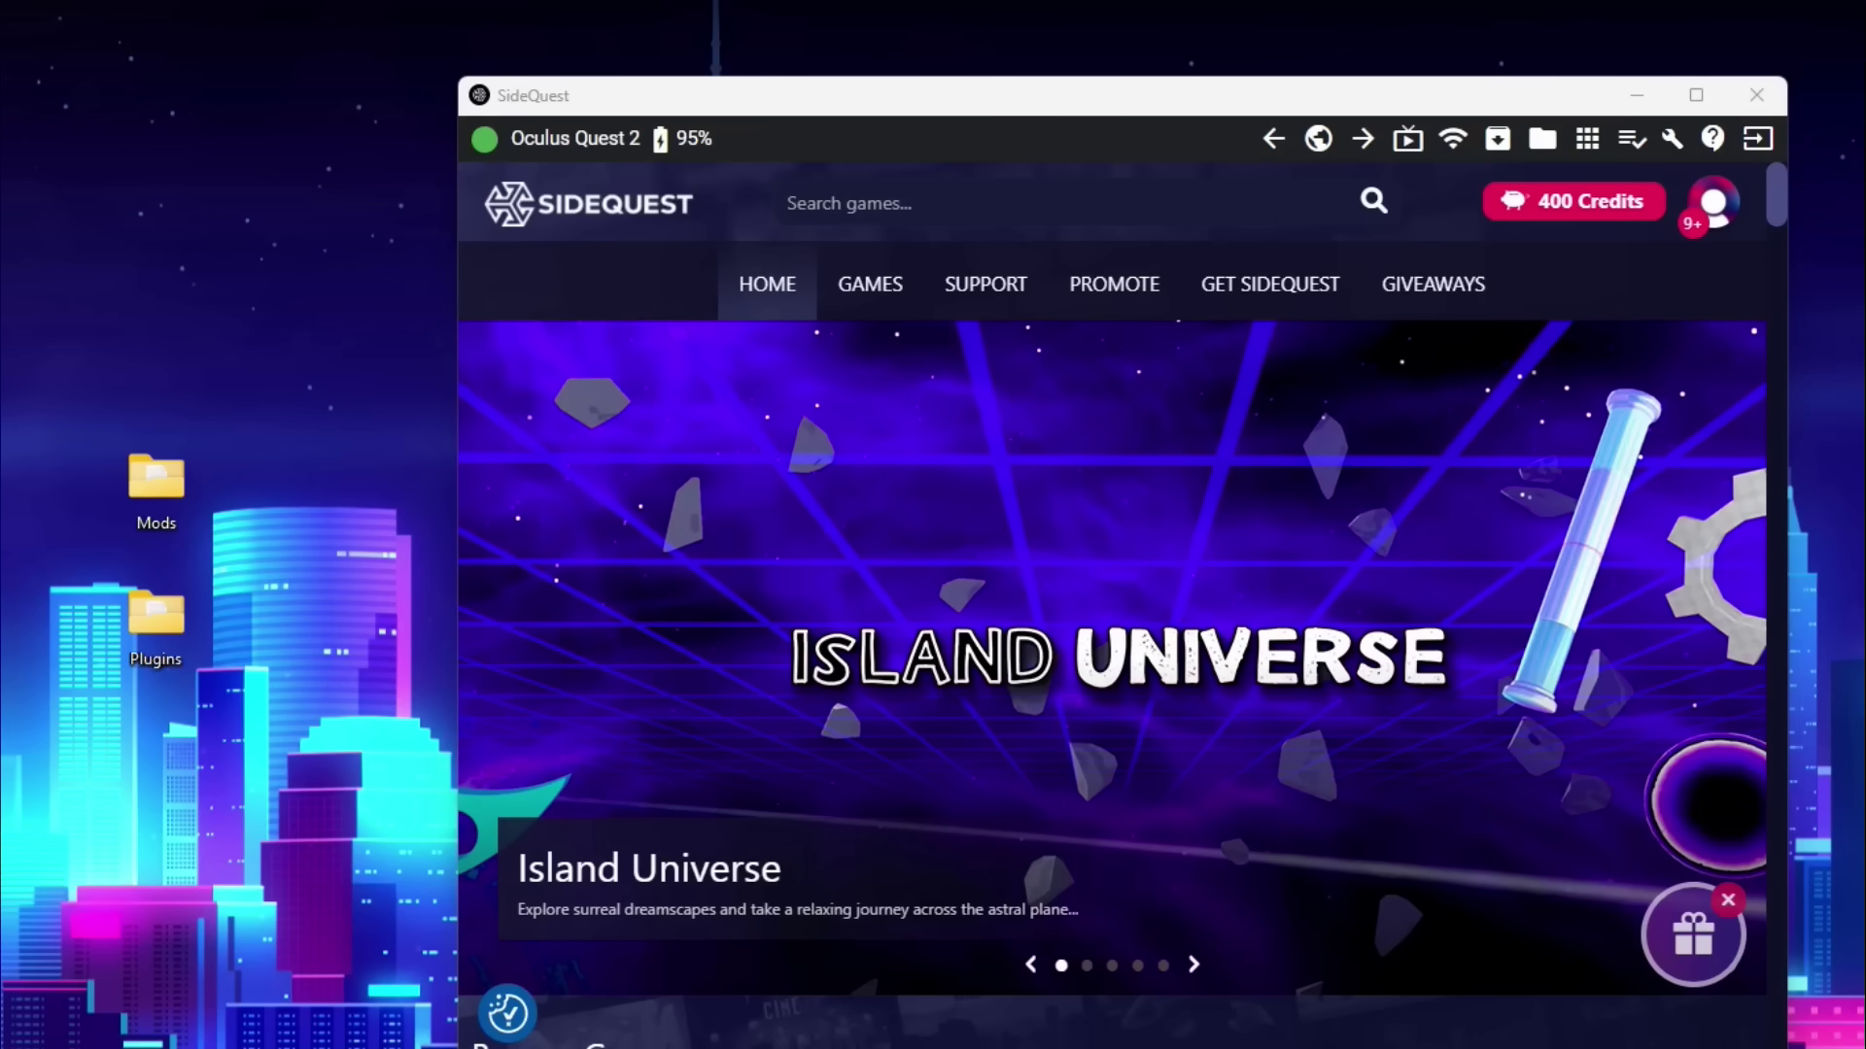
- Copy the desktop Mods and Plugins folders into sdcard/Android/data/com.StressLevelZero.BONELAB/files on the Quest
left_click(1550, 145)
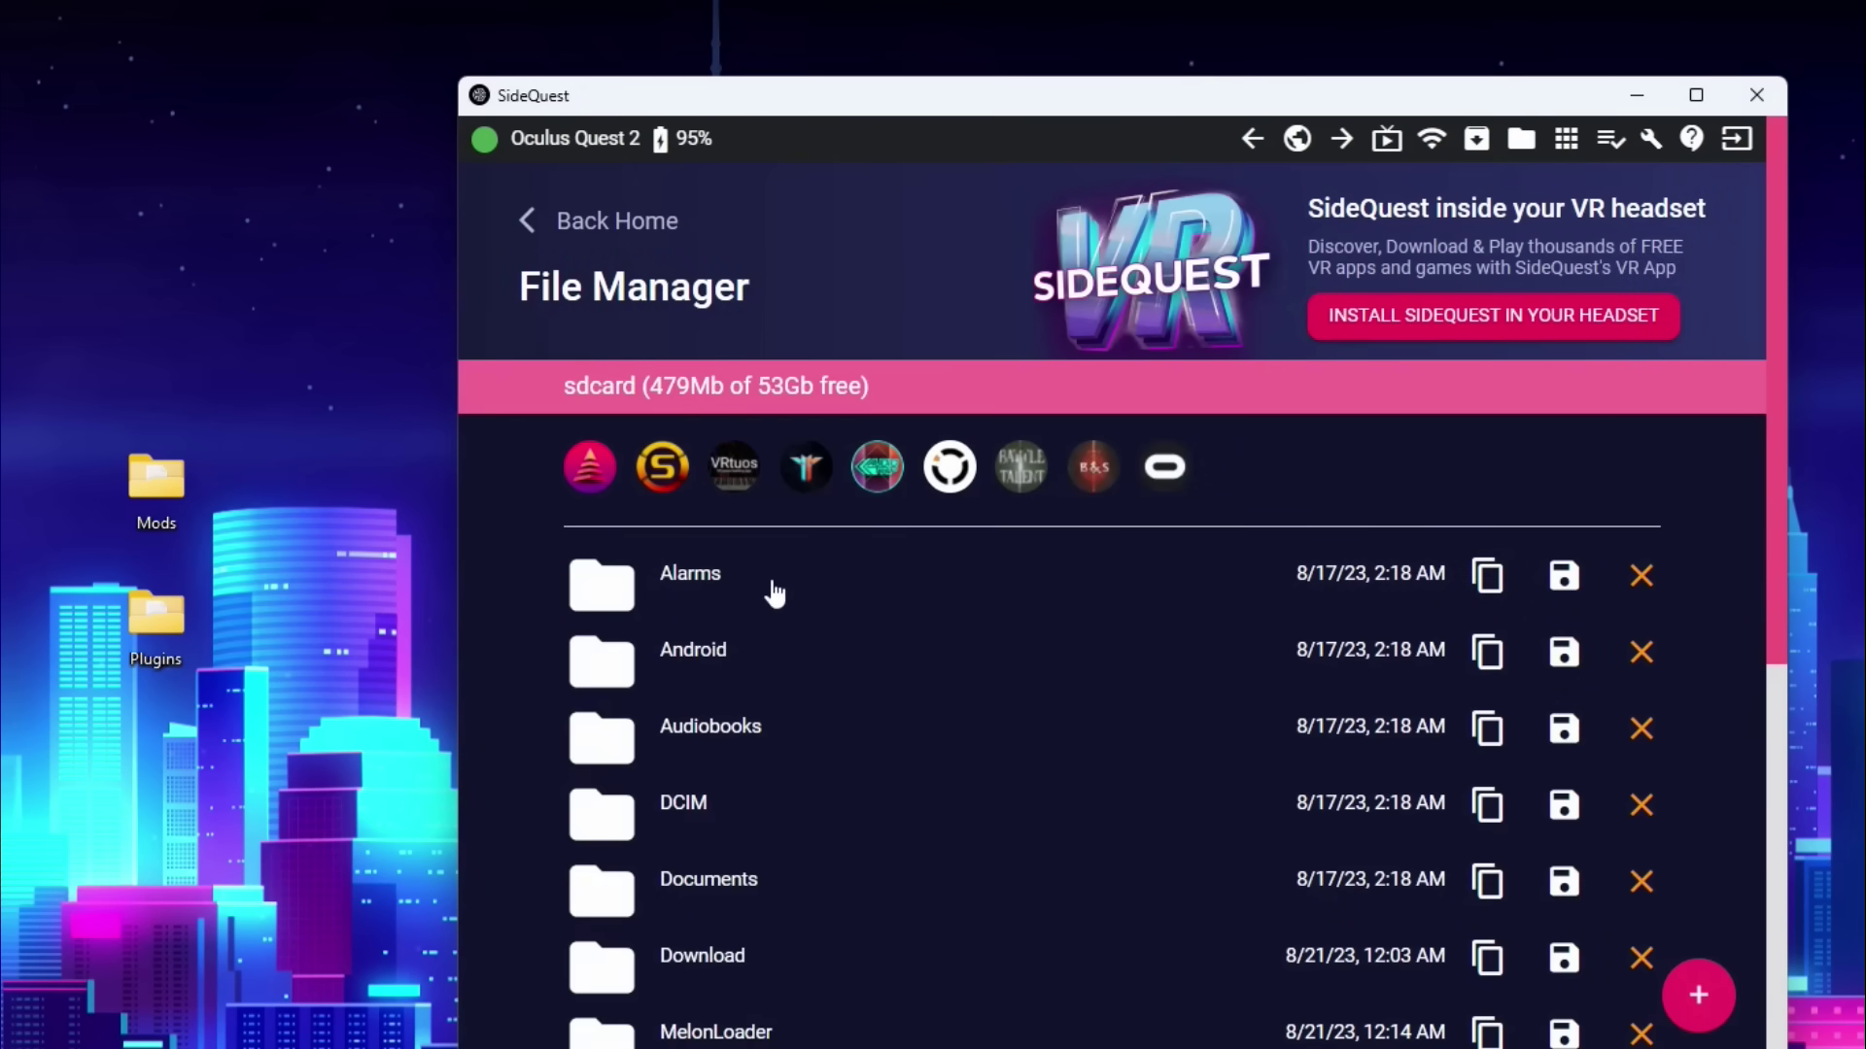
left_click(716, 651)
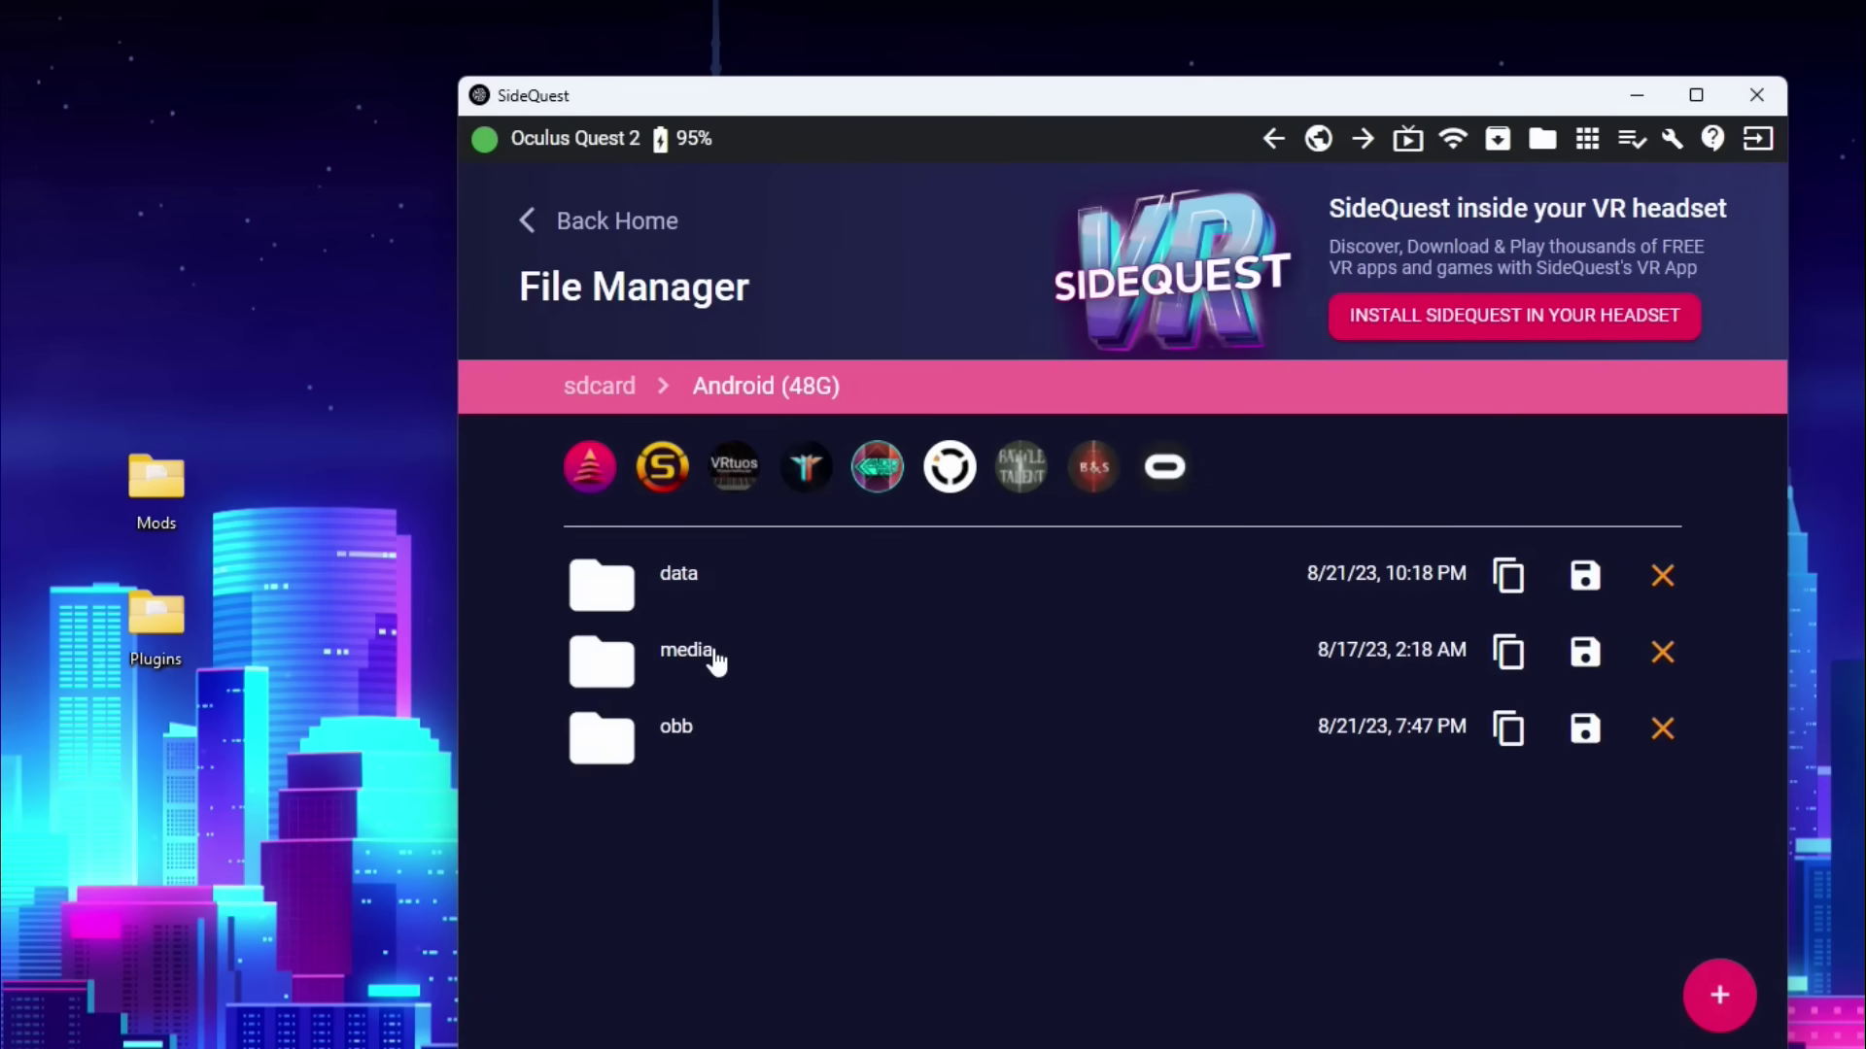
left_click(680, 579)
scroll(716, 545, "down", 2)
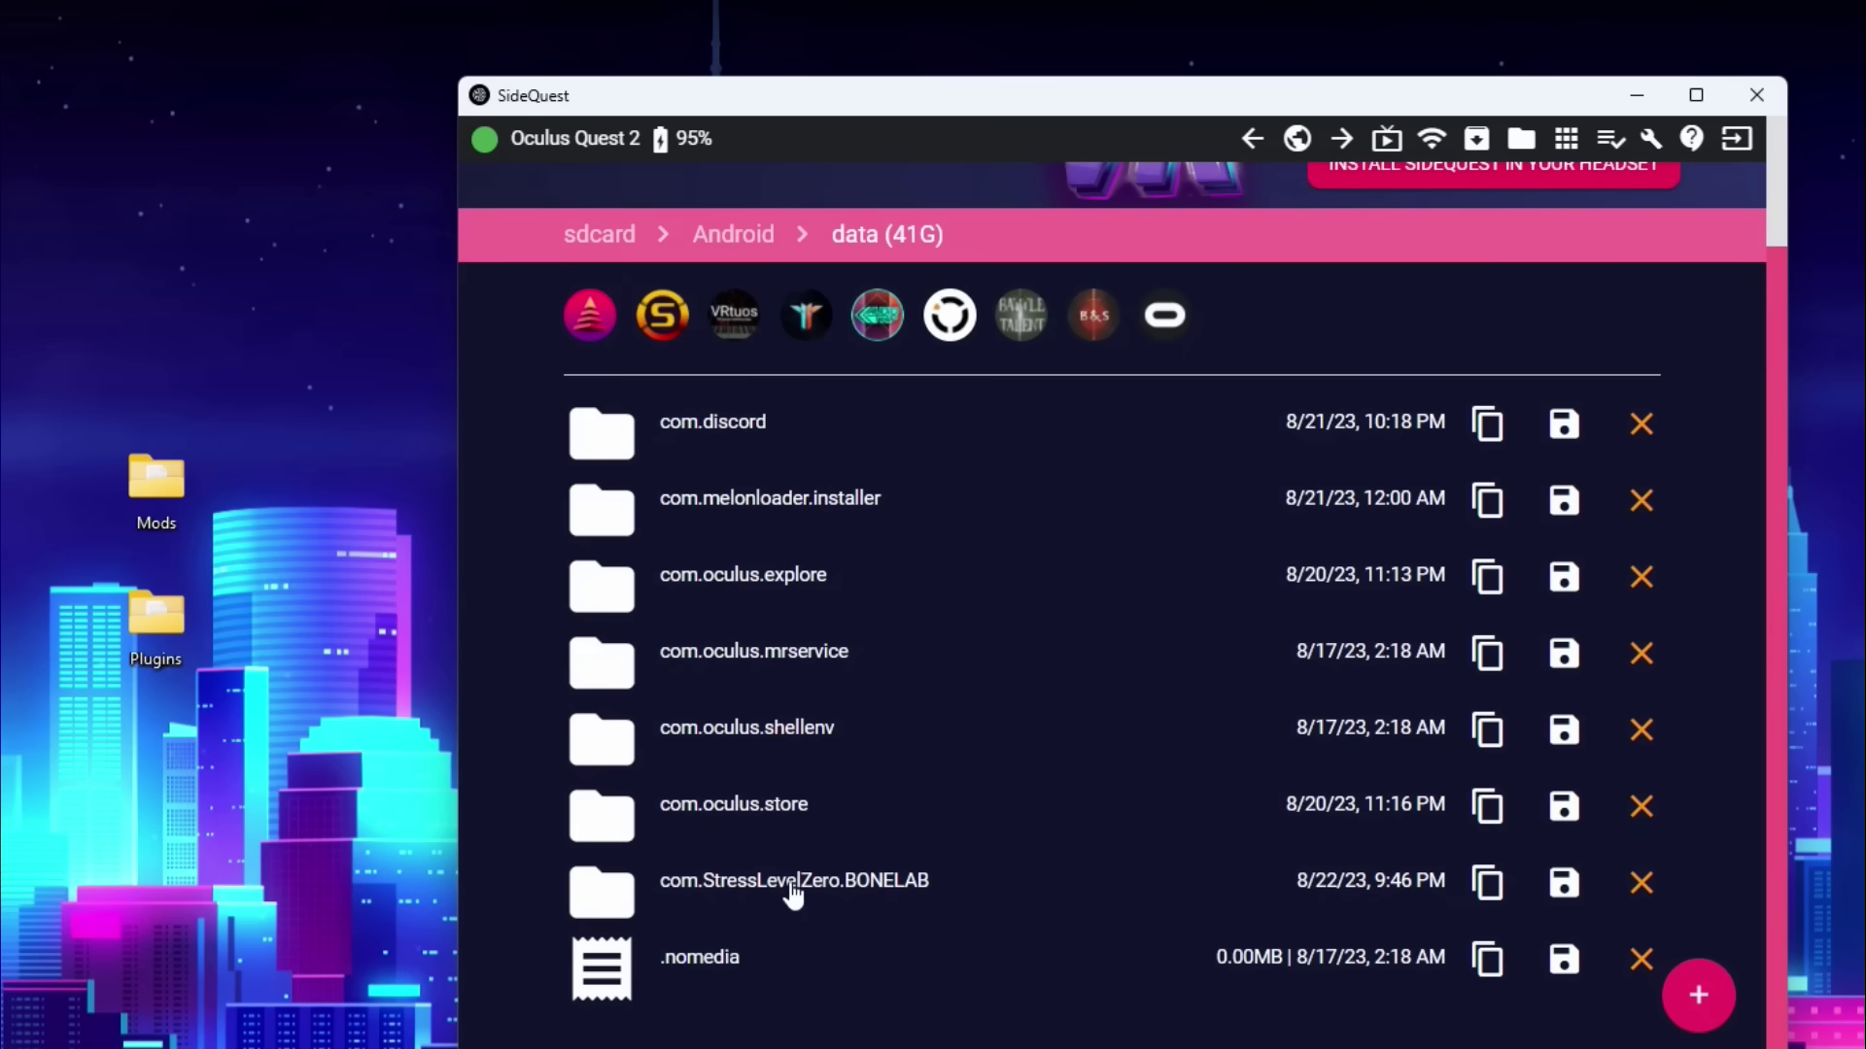
left_click(896, 884)
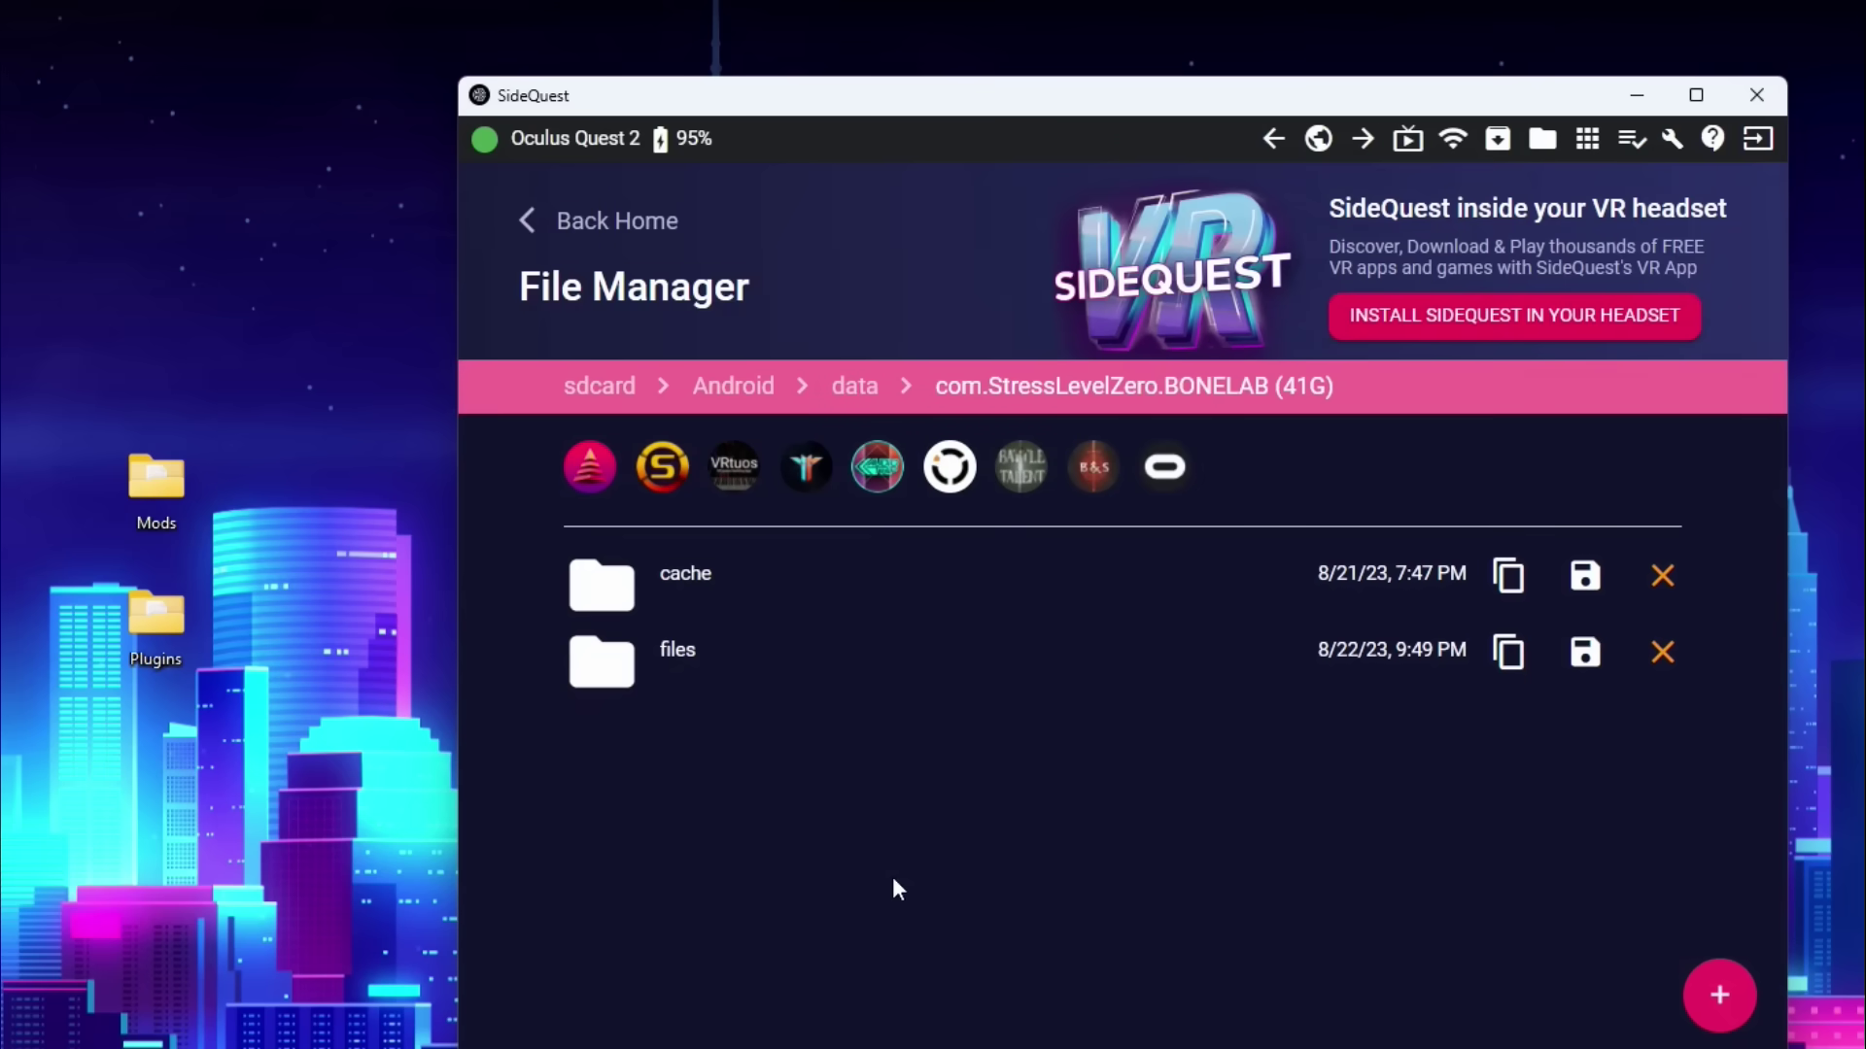
left_click(679, 661)
scroll(689, 648, "down", 3)
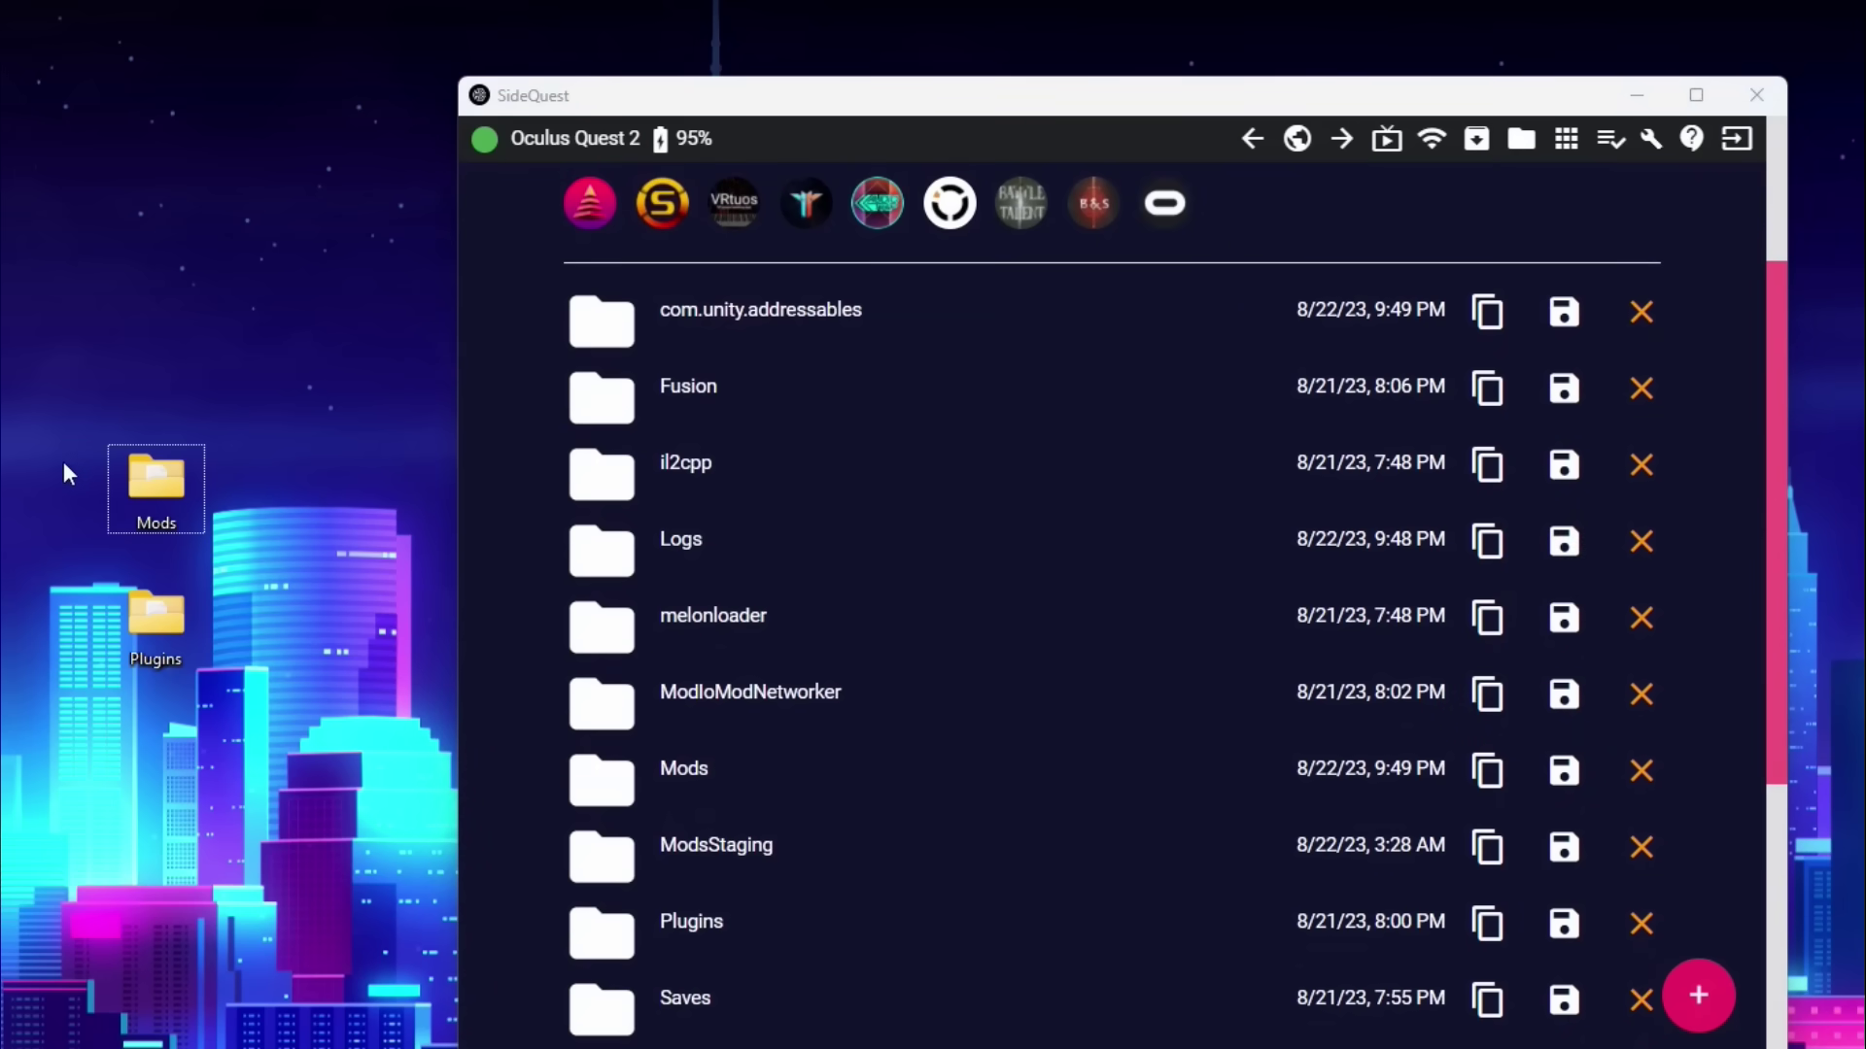
left_click_drag(62, 462, 198, 656)
left_click_drag(163, 504, 567, 544)
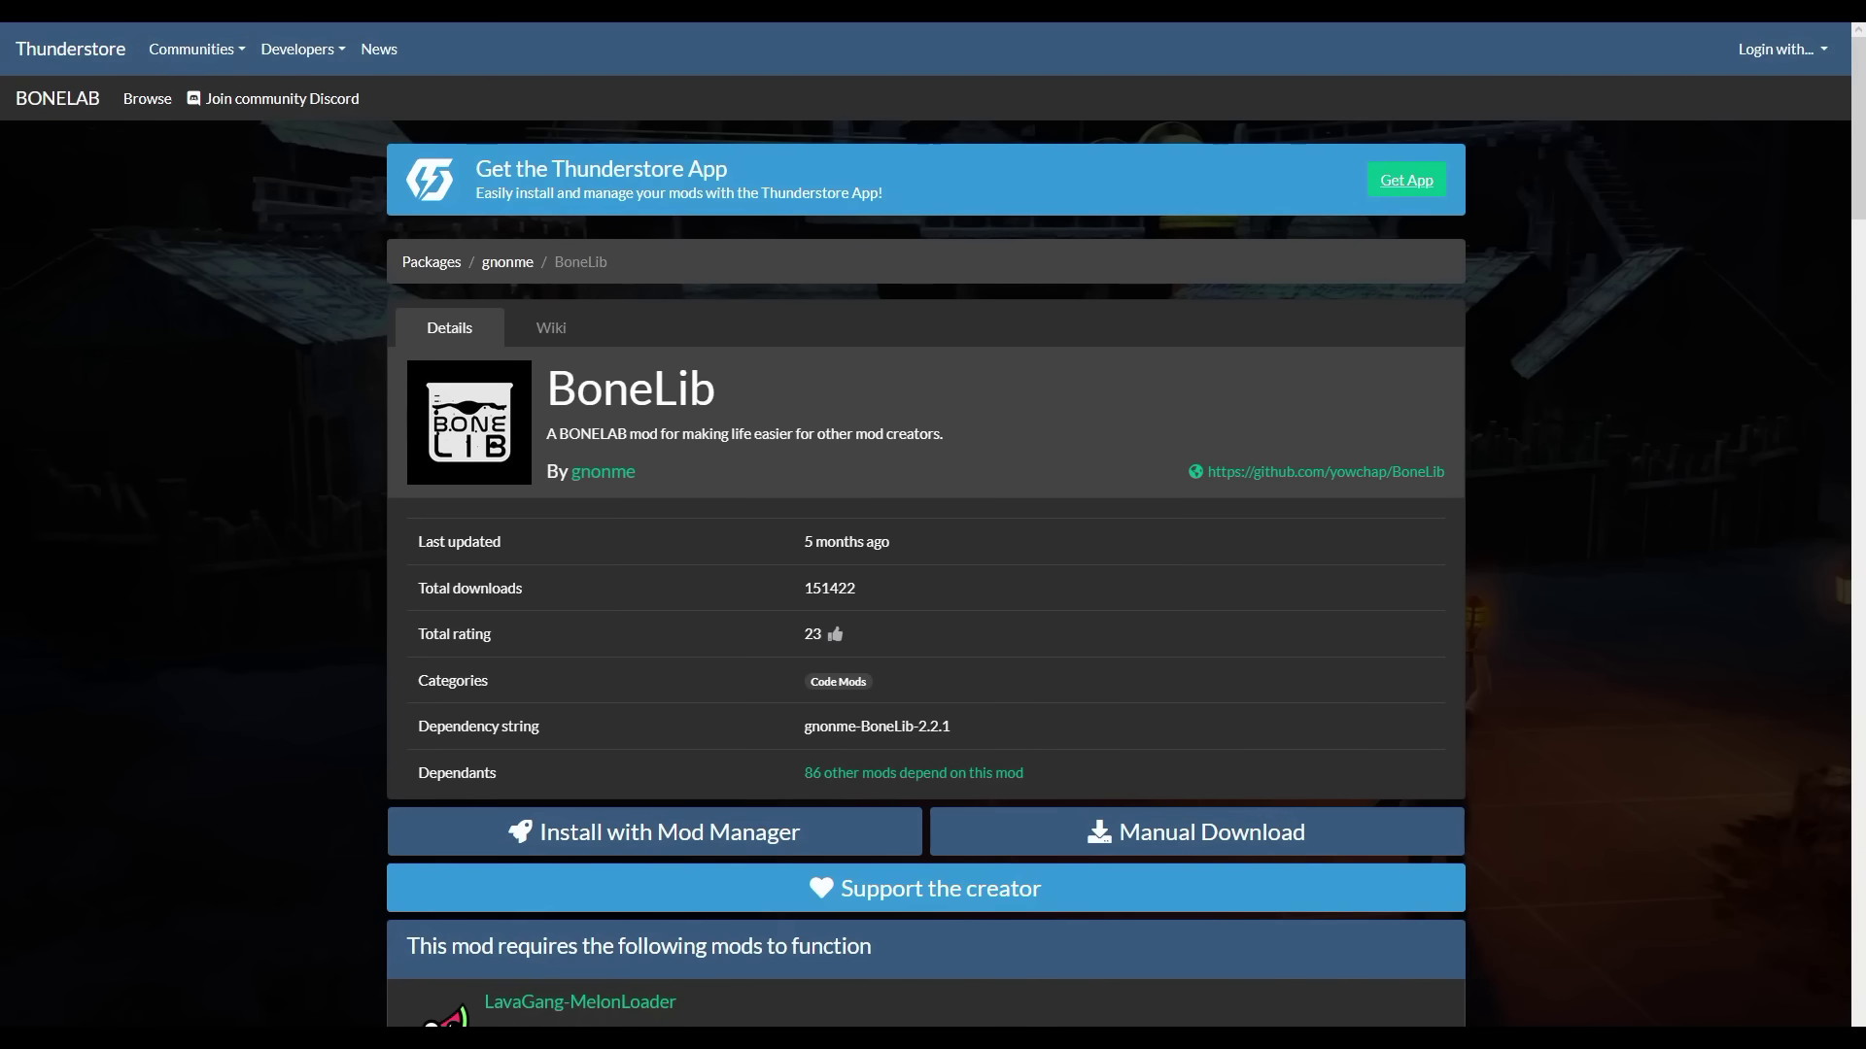
- Download gnome-BoneLib-2.2.1.zip using Manual Download on the BoneLib page
left_click(1125, 840)
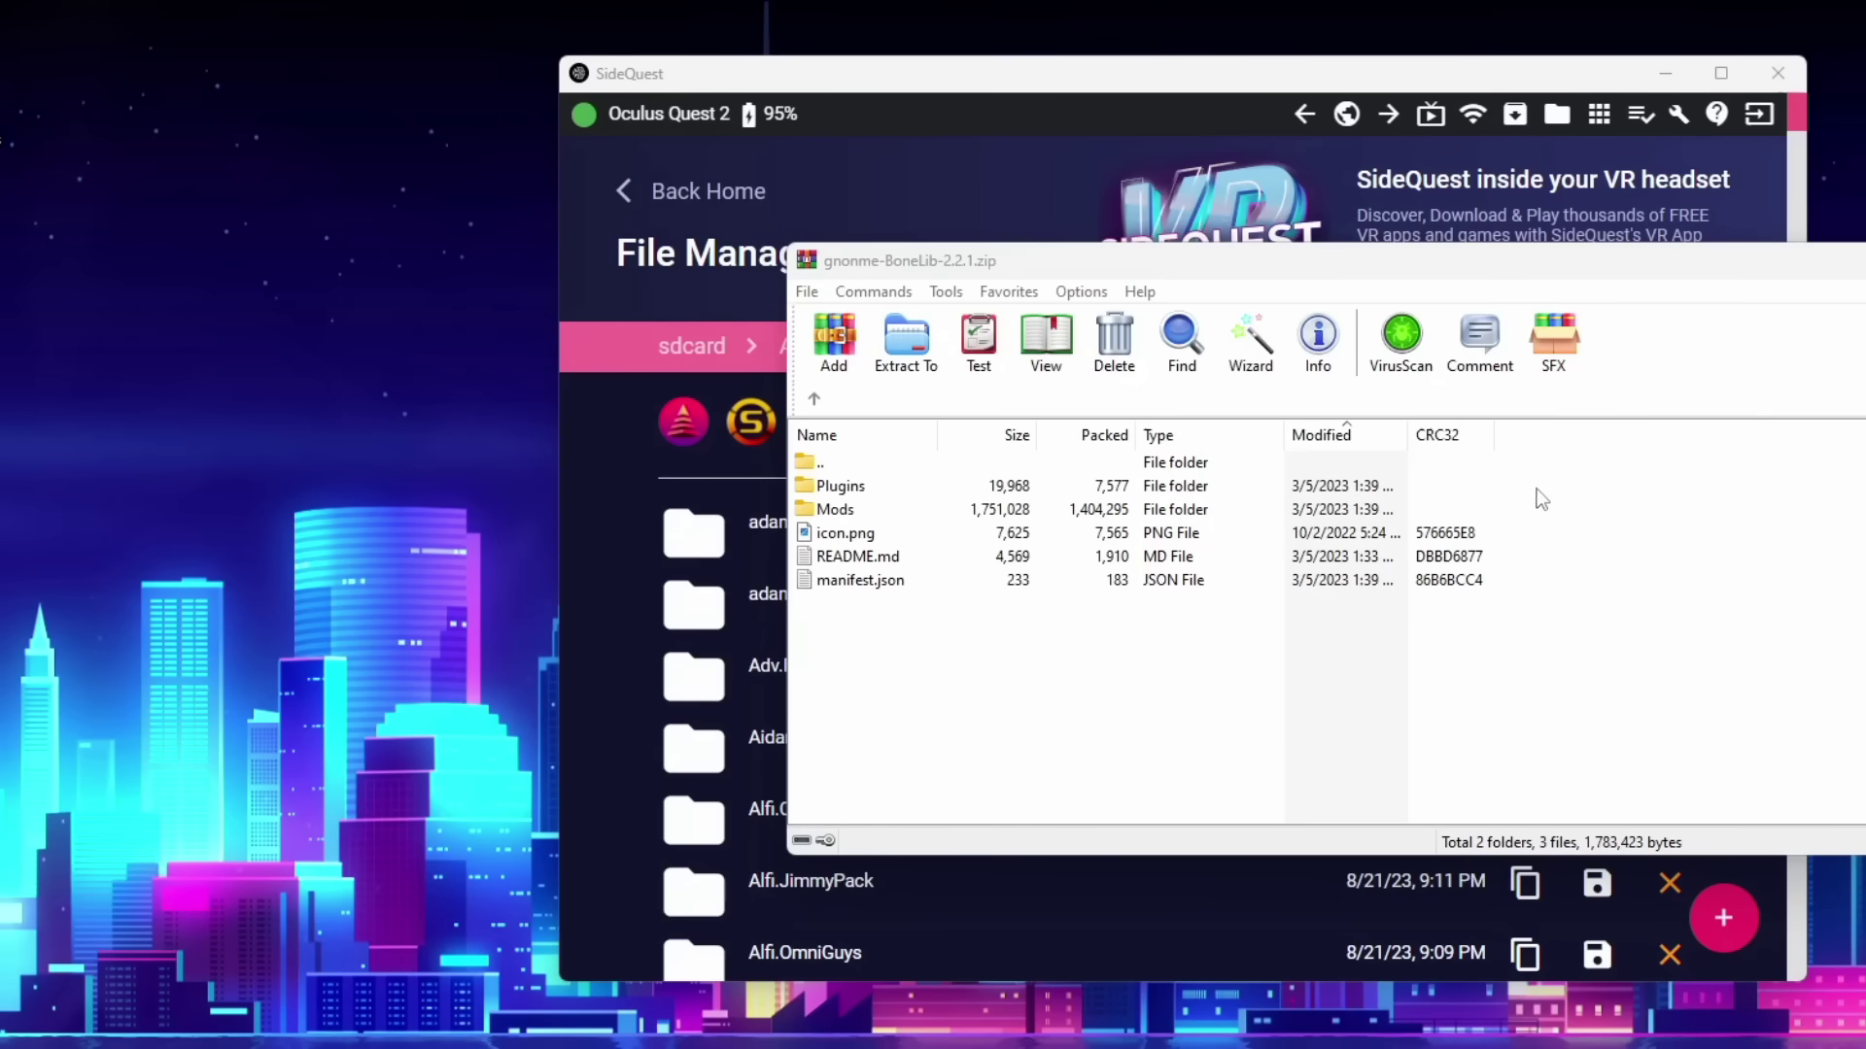
- Extract BoneLib's Plugins and Mods folders from the zip to the desktop and close the archive
left_click(798, 486)
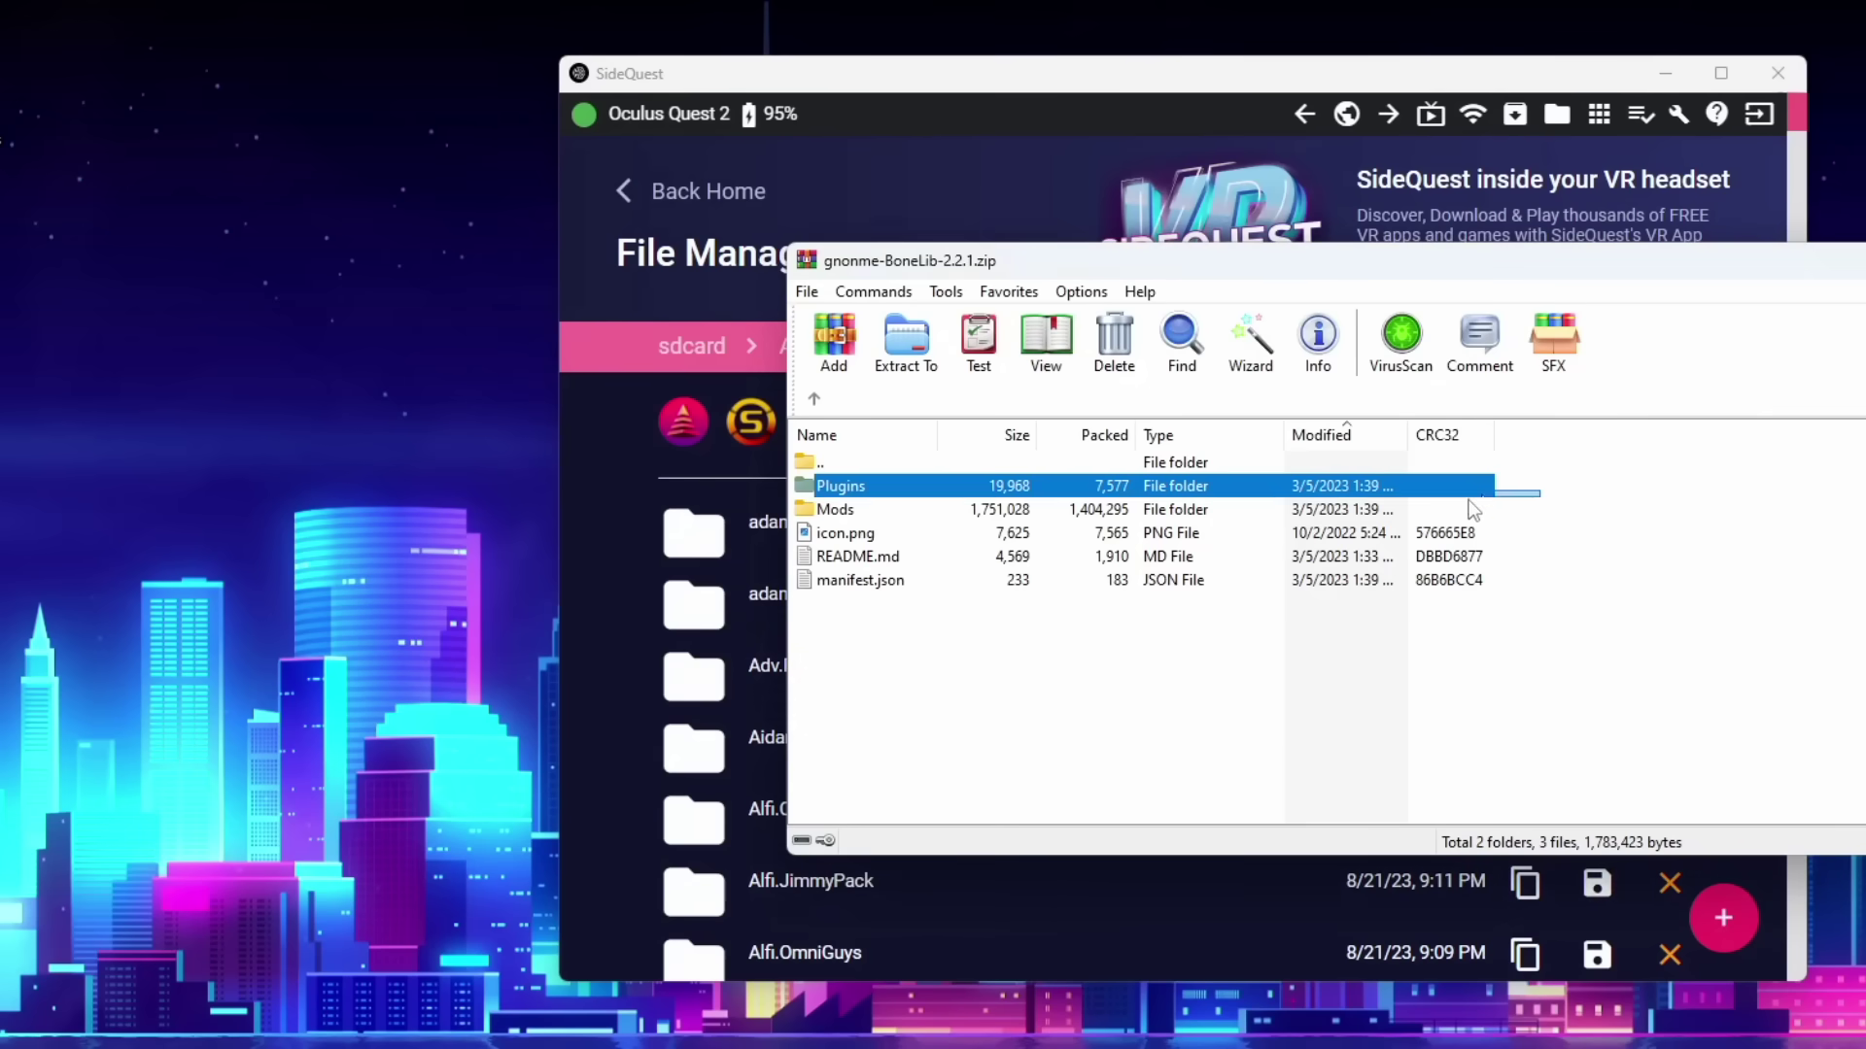
key("shift+Down")
left_click_drag(802, 500, 334, 522)
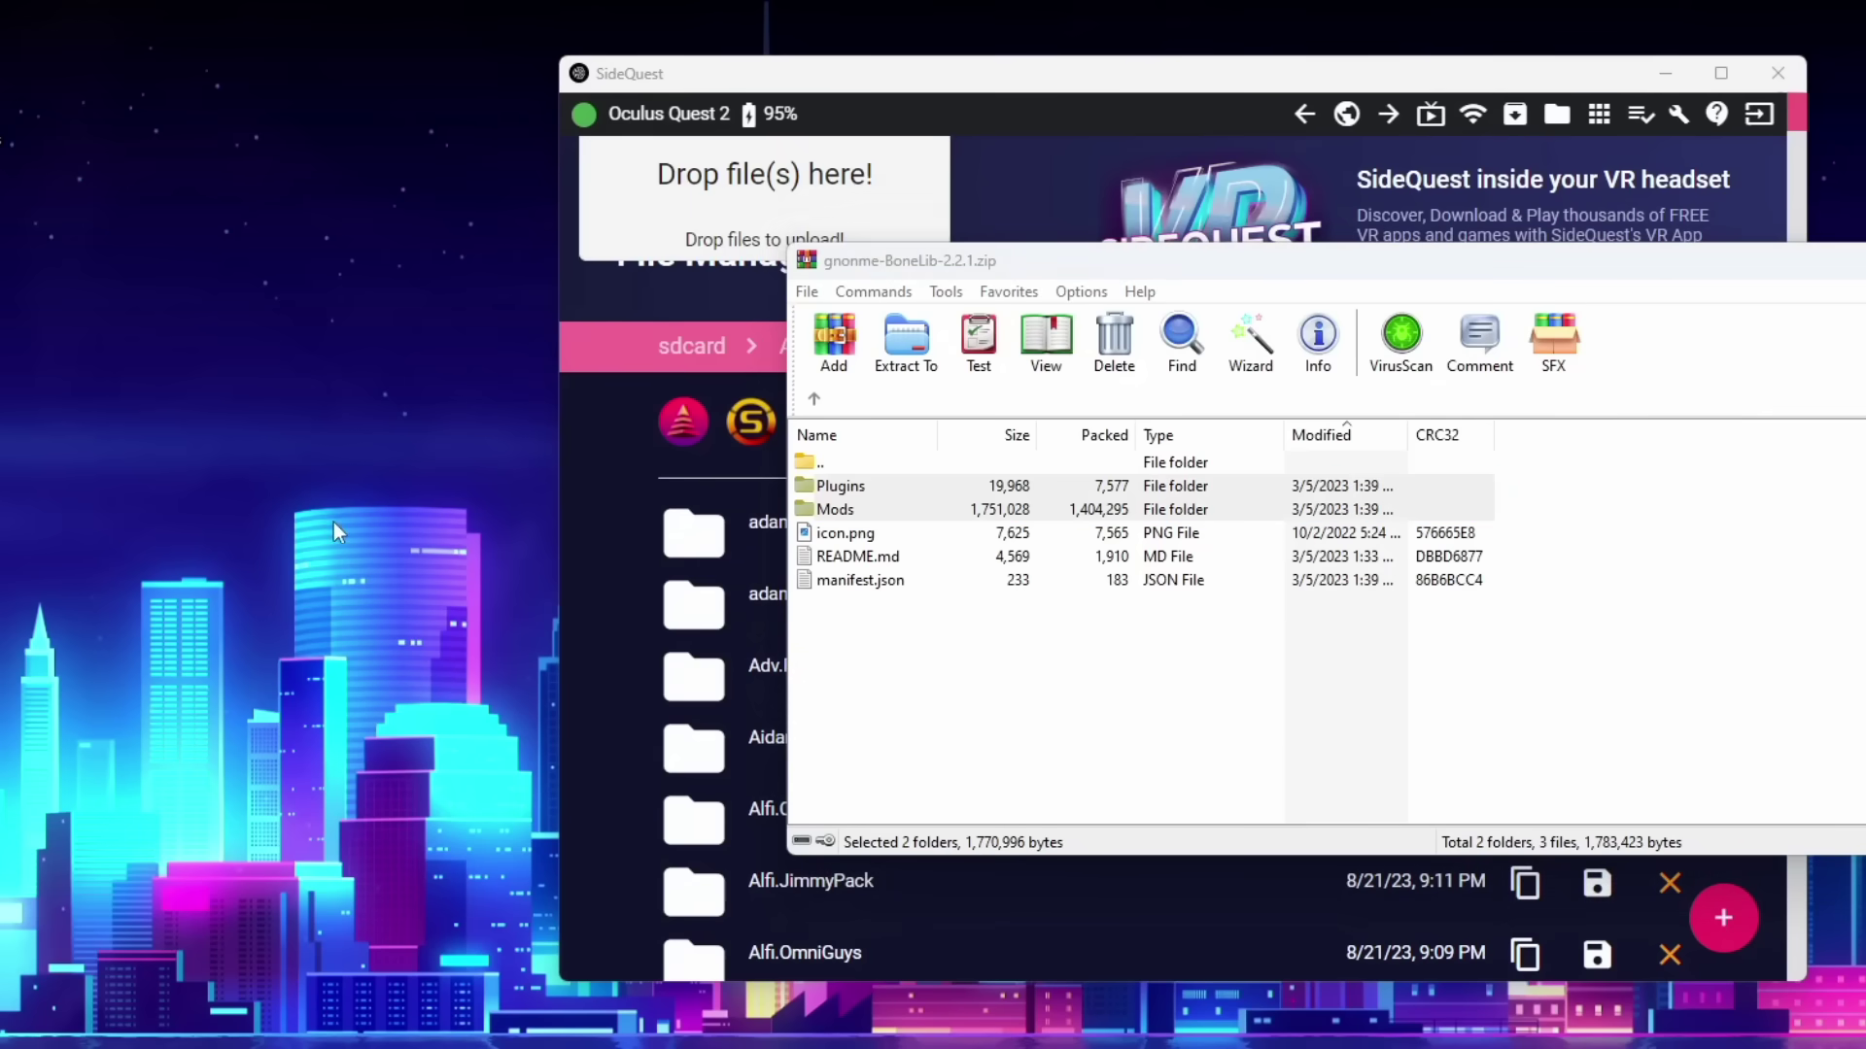
key("alt+F4")
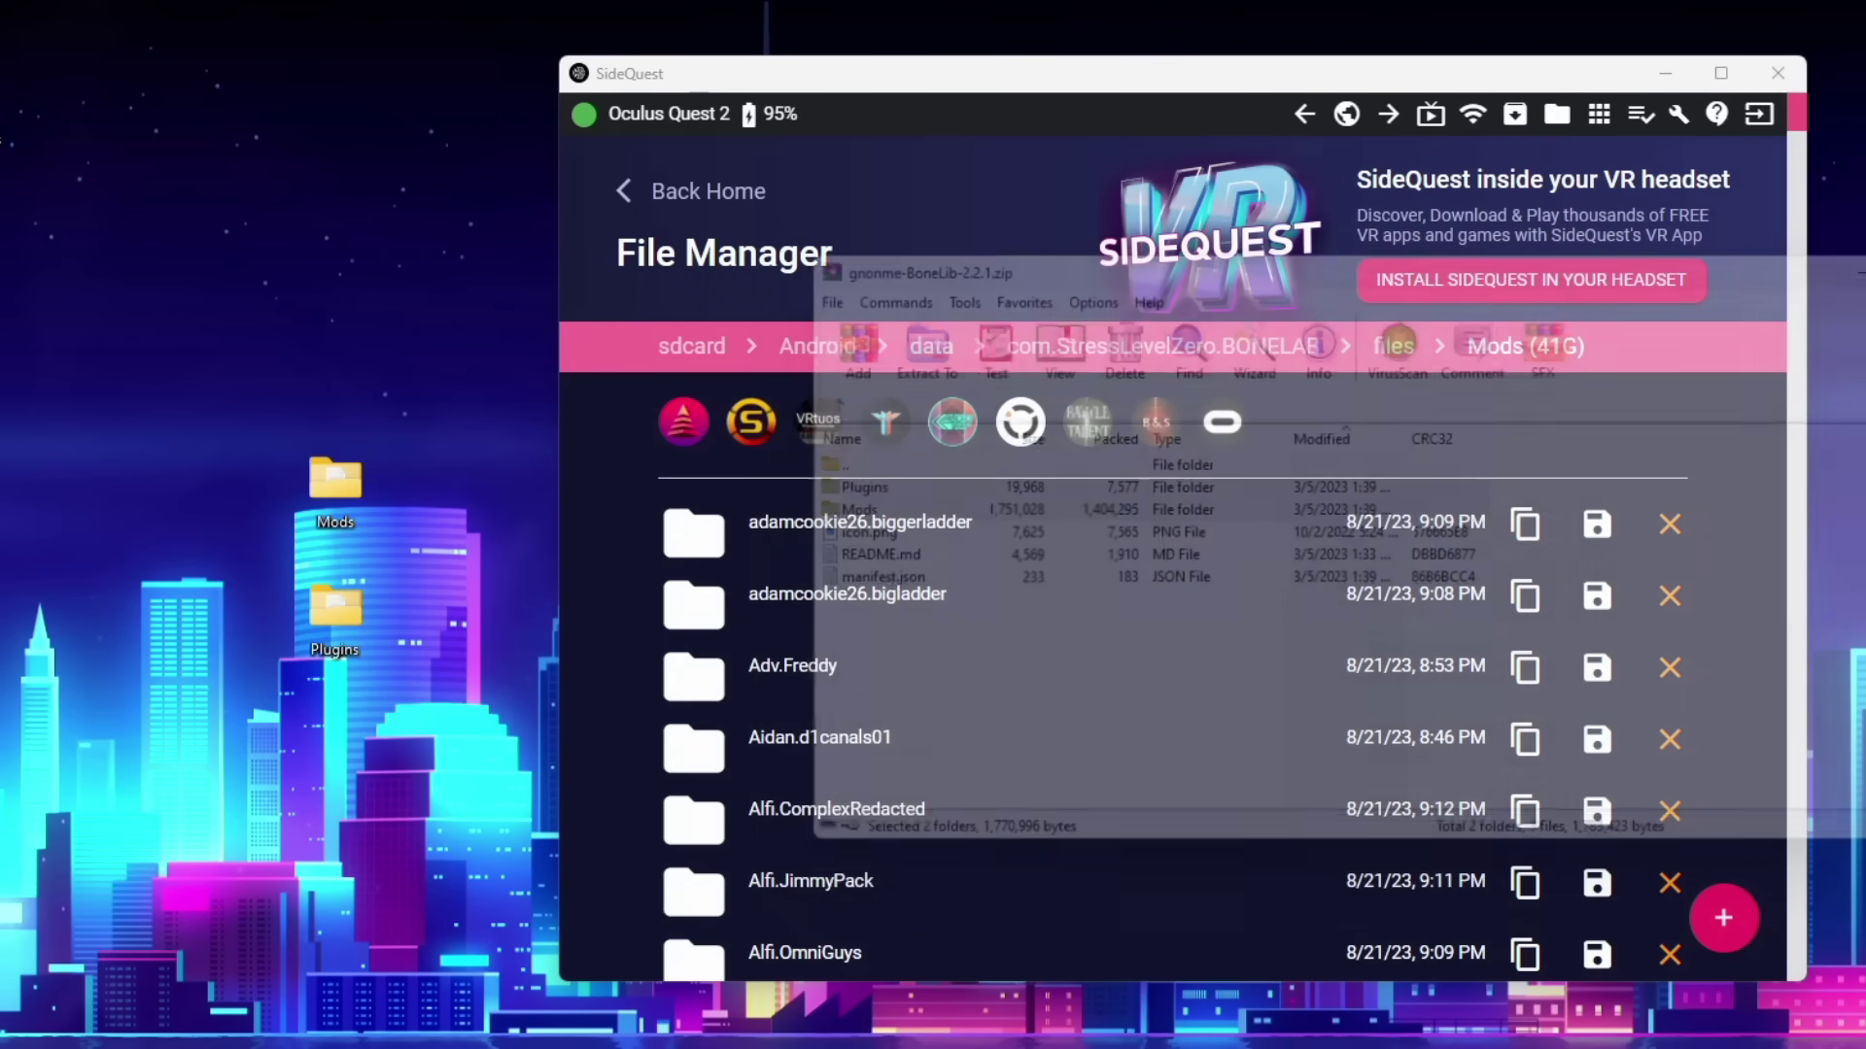
- Send the extracted BoneLib Mods and Plugins folders into BONELAB's files folder on the Quest
left_click(1387, 348)
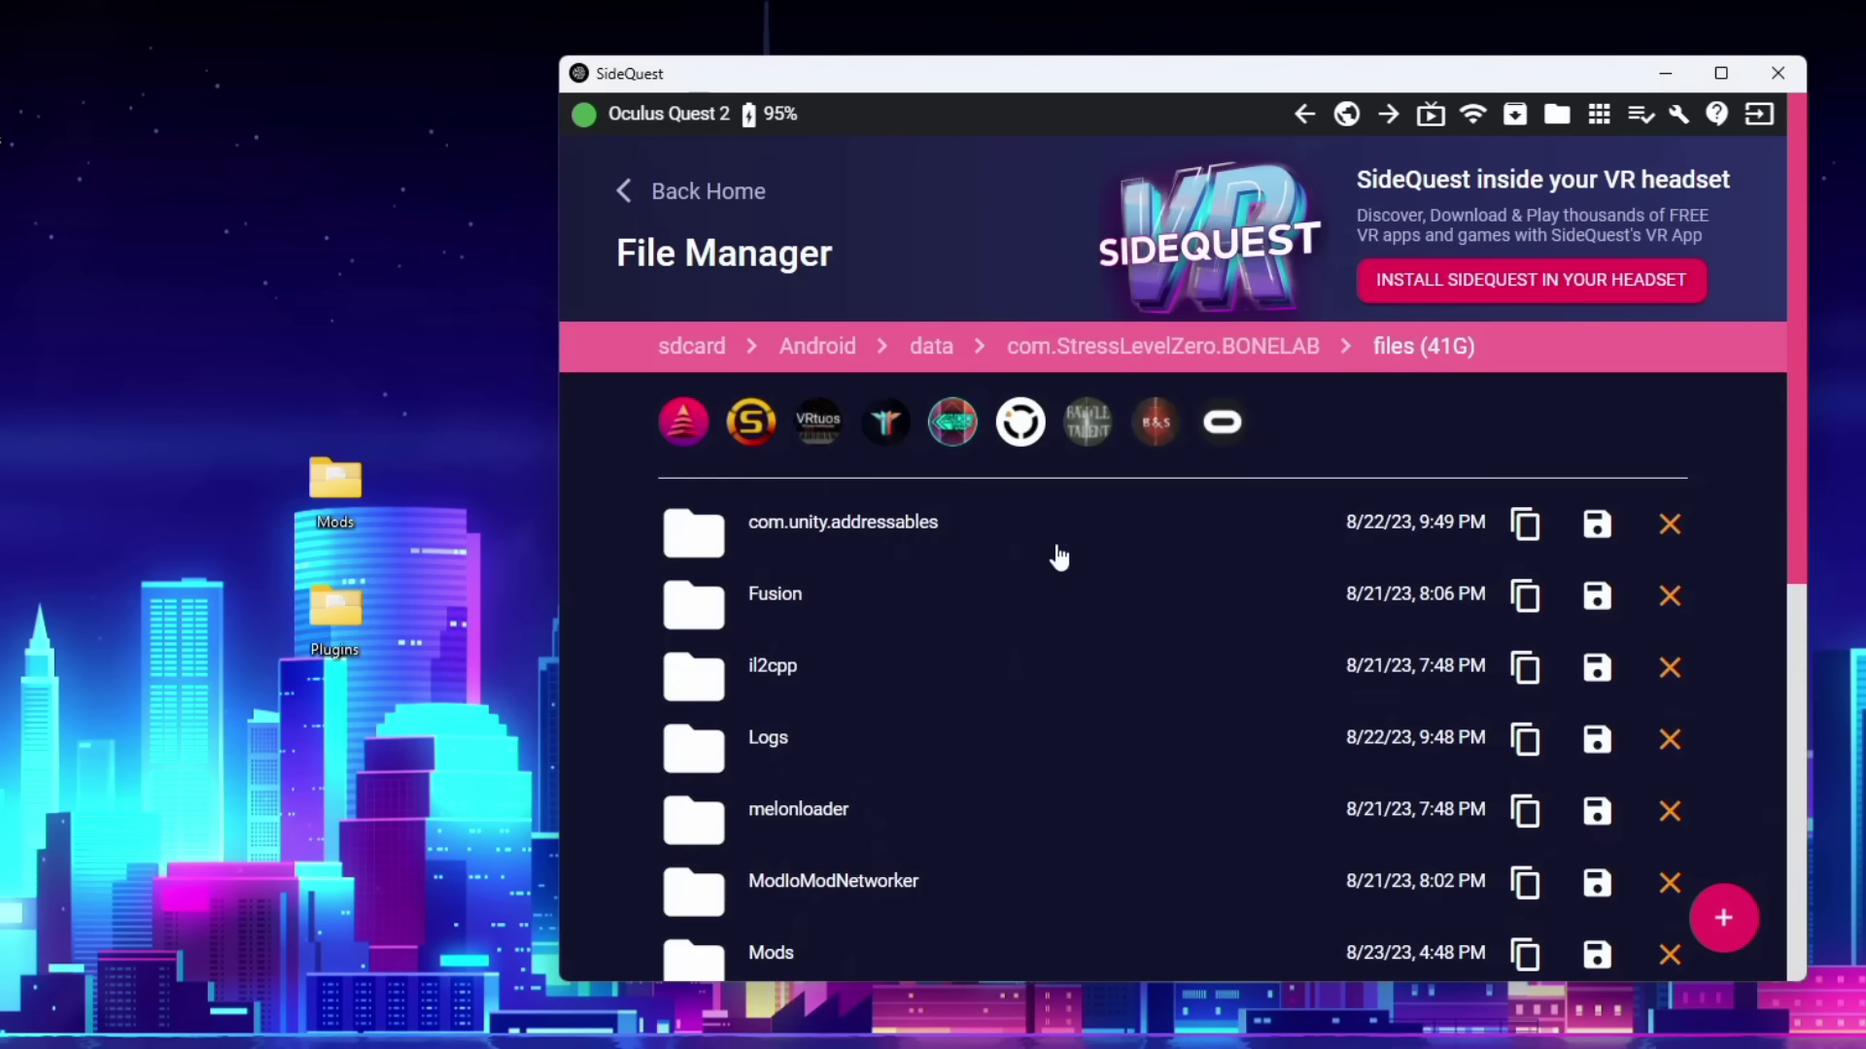
scroll(875, 486, "down", 4)
left_click_drag(187, 799, 668, 476)
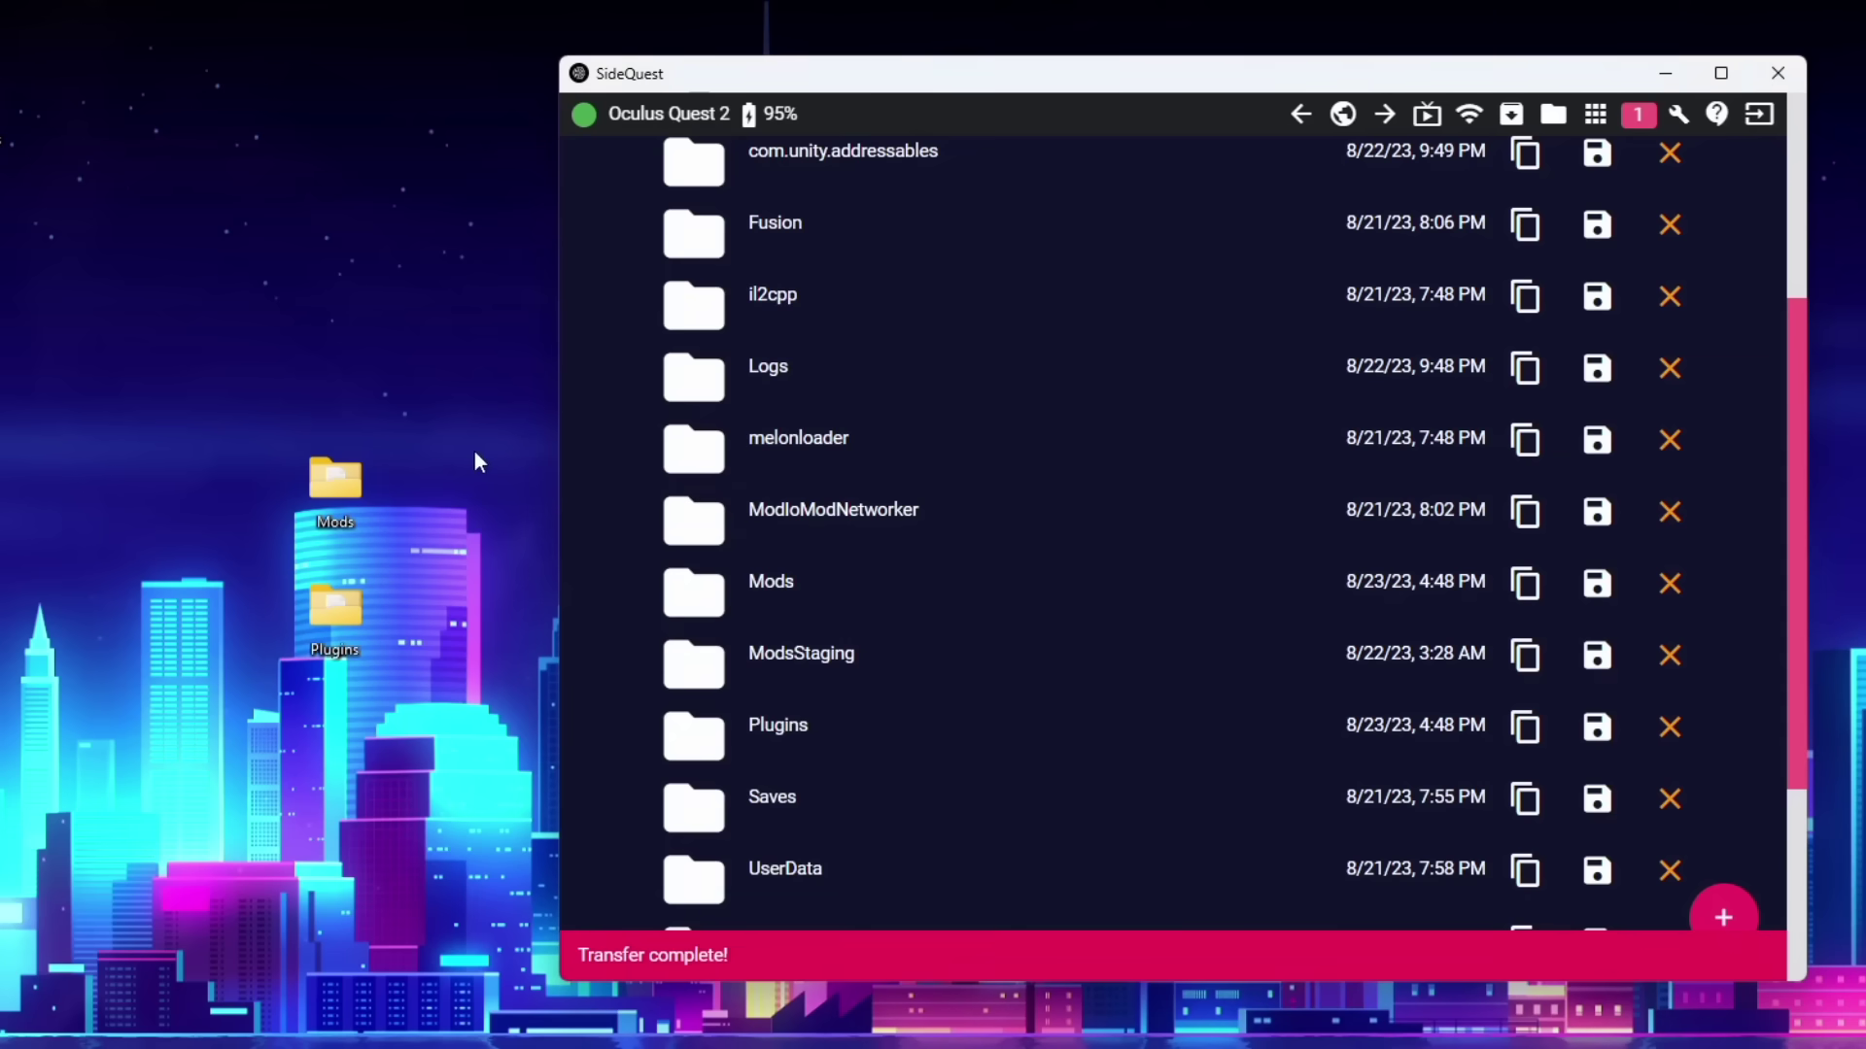
left_click(461, 487)
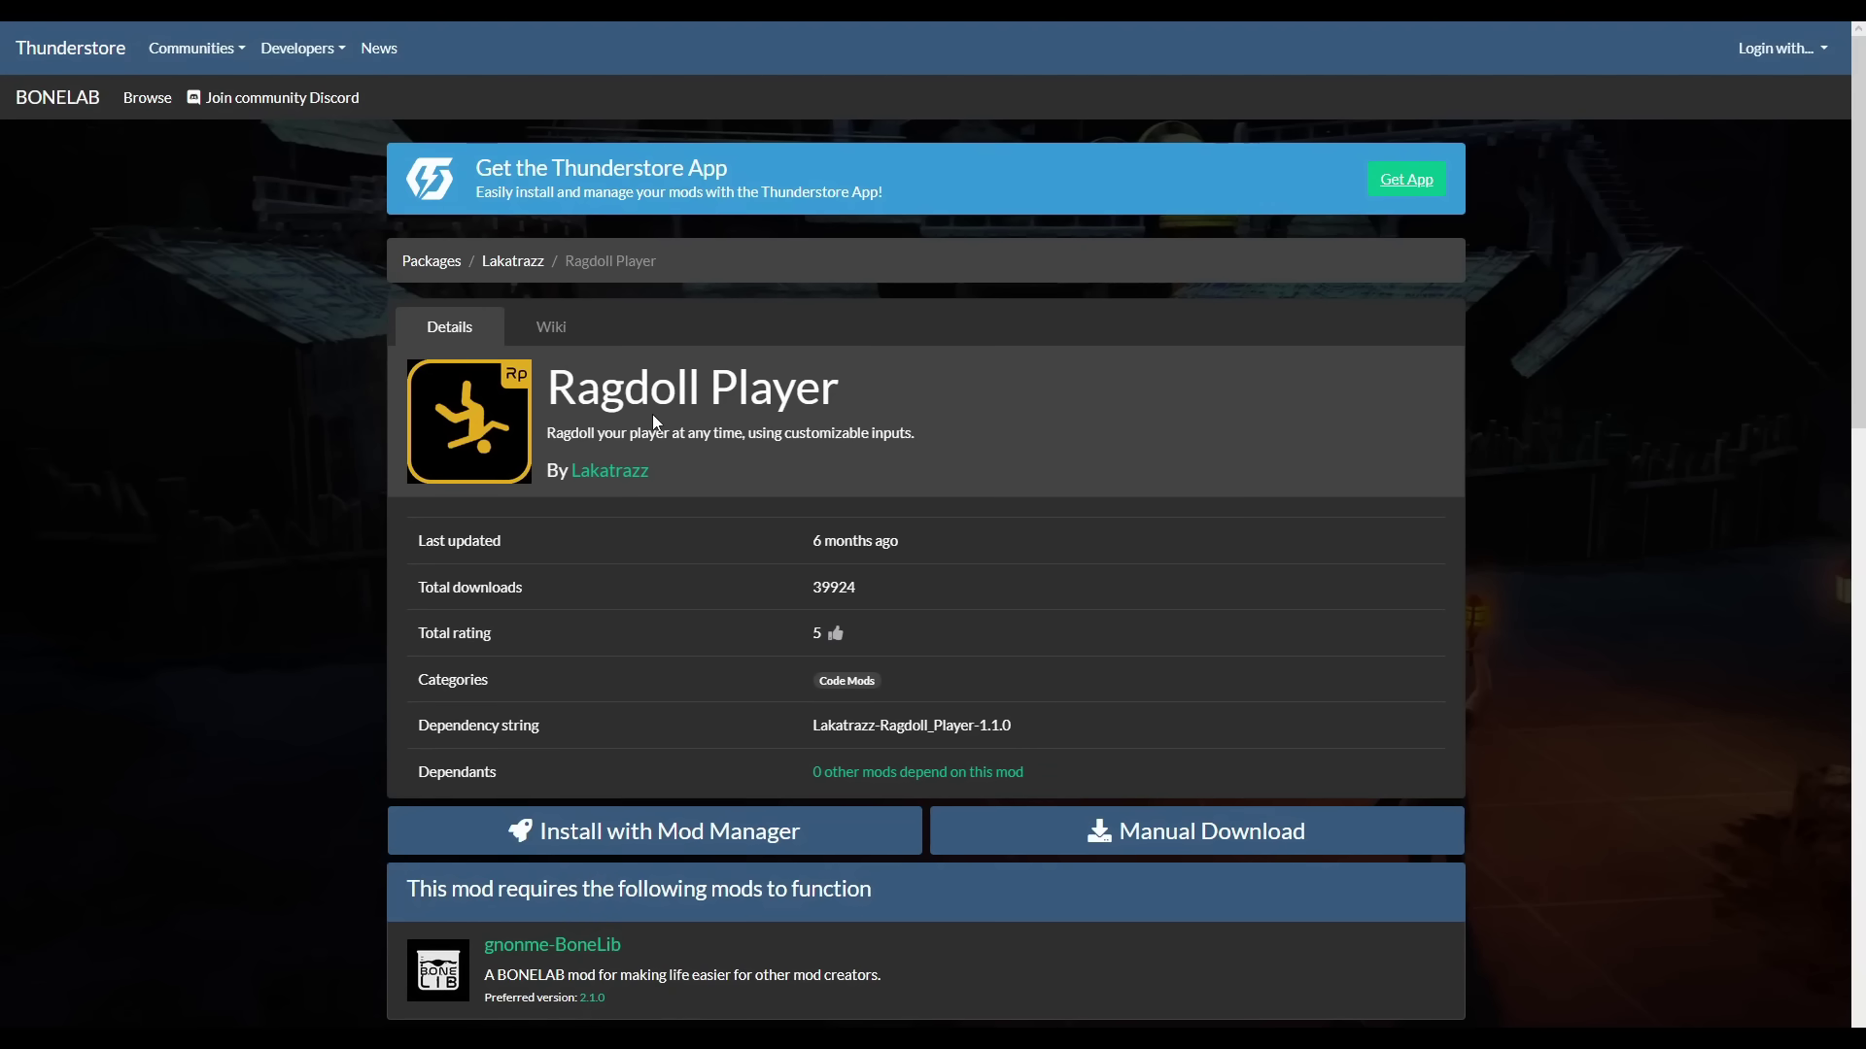
- Download the Ragdoll Player zip and extract its Mods folder to the desktop
left_click(1227, 838)
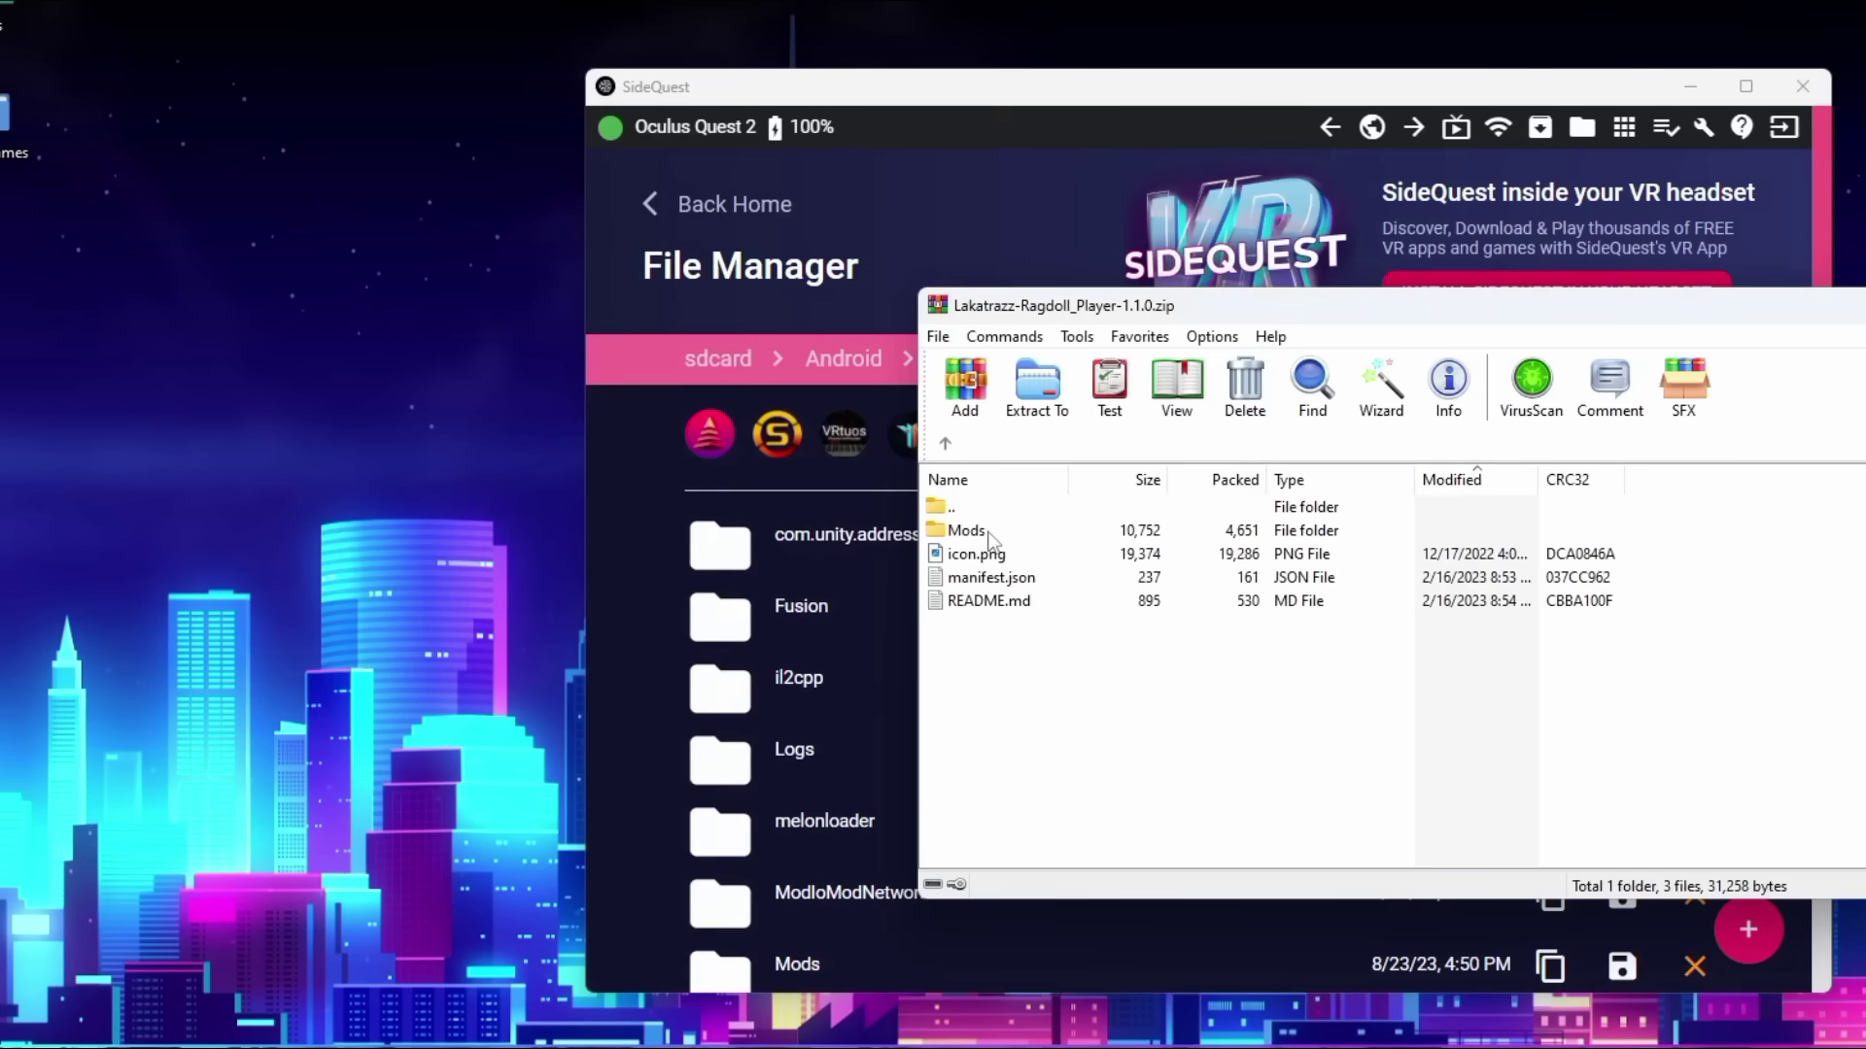
left_click_drag(972, 530, 293, 614)
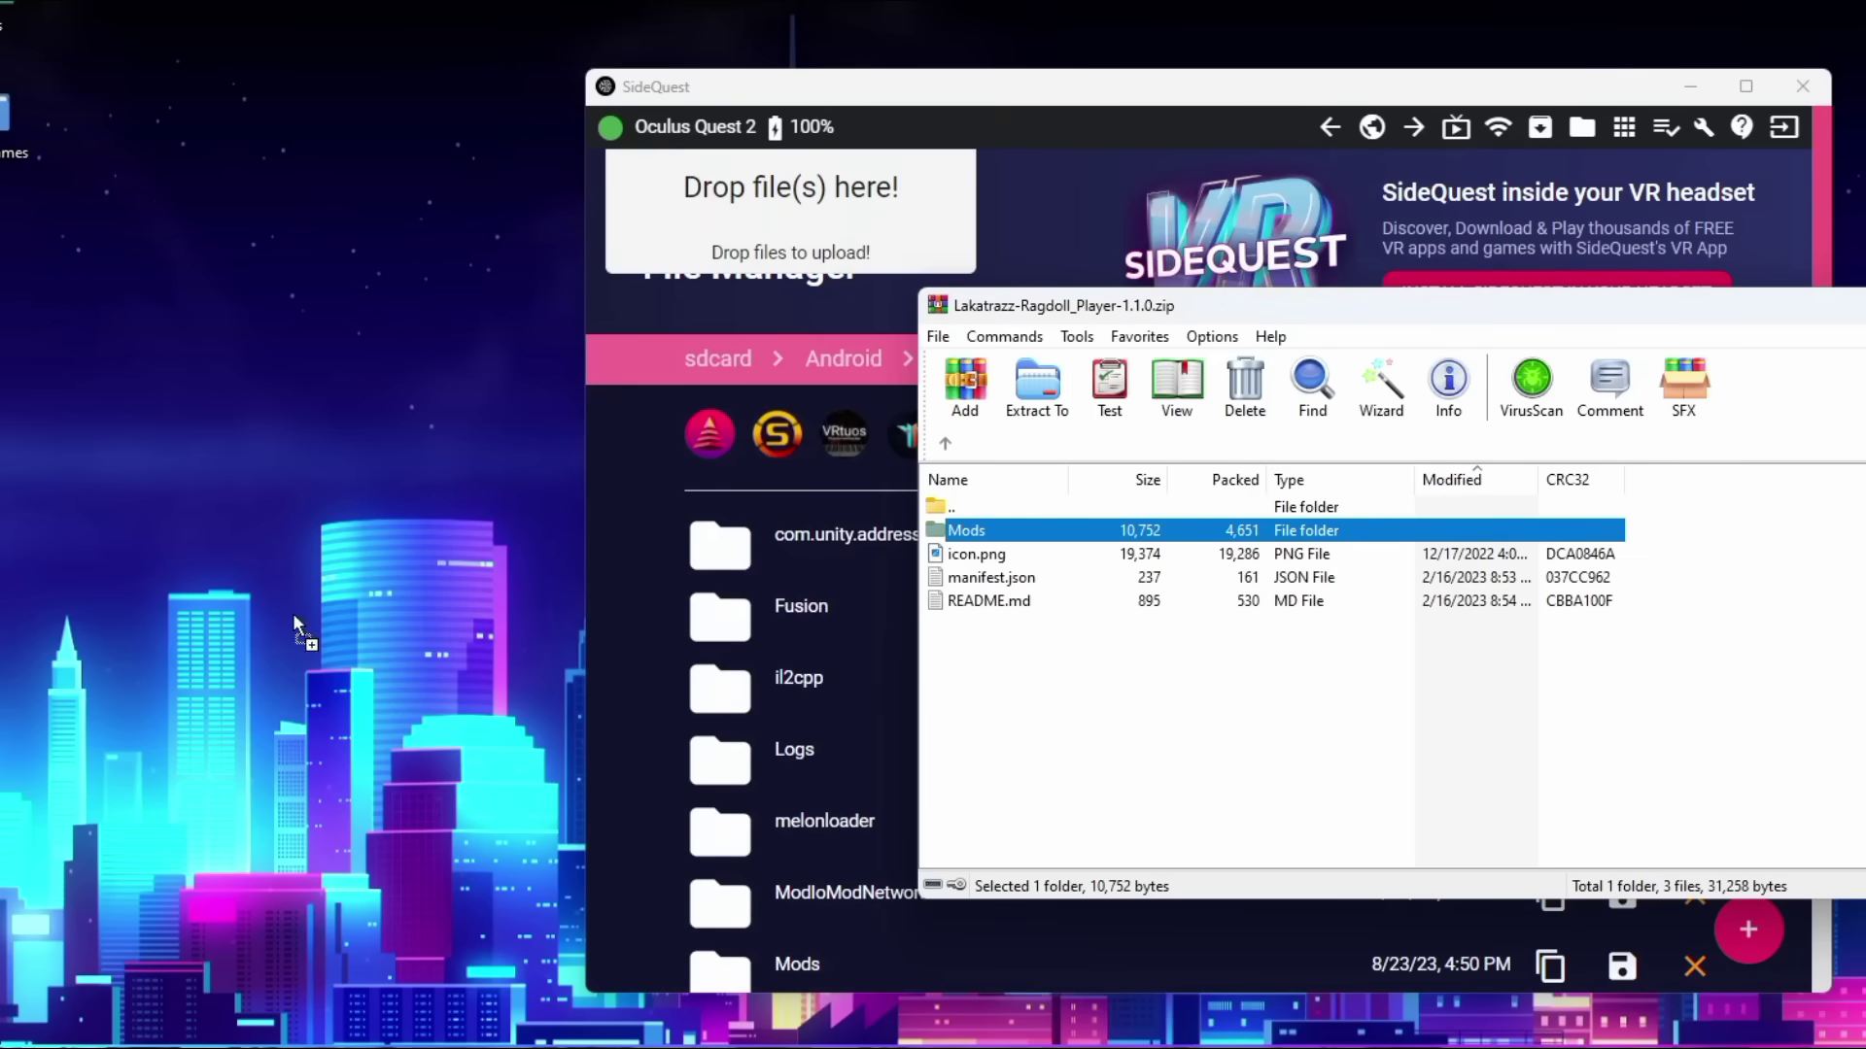
left_click_drag(406, 563, 393, 491)
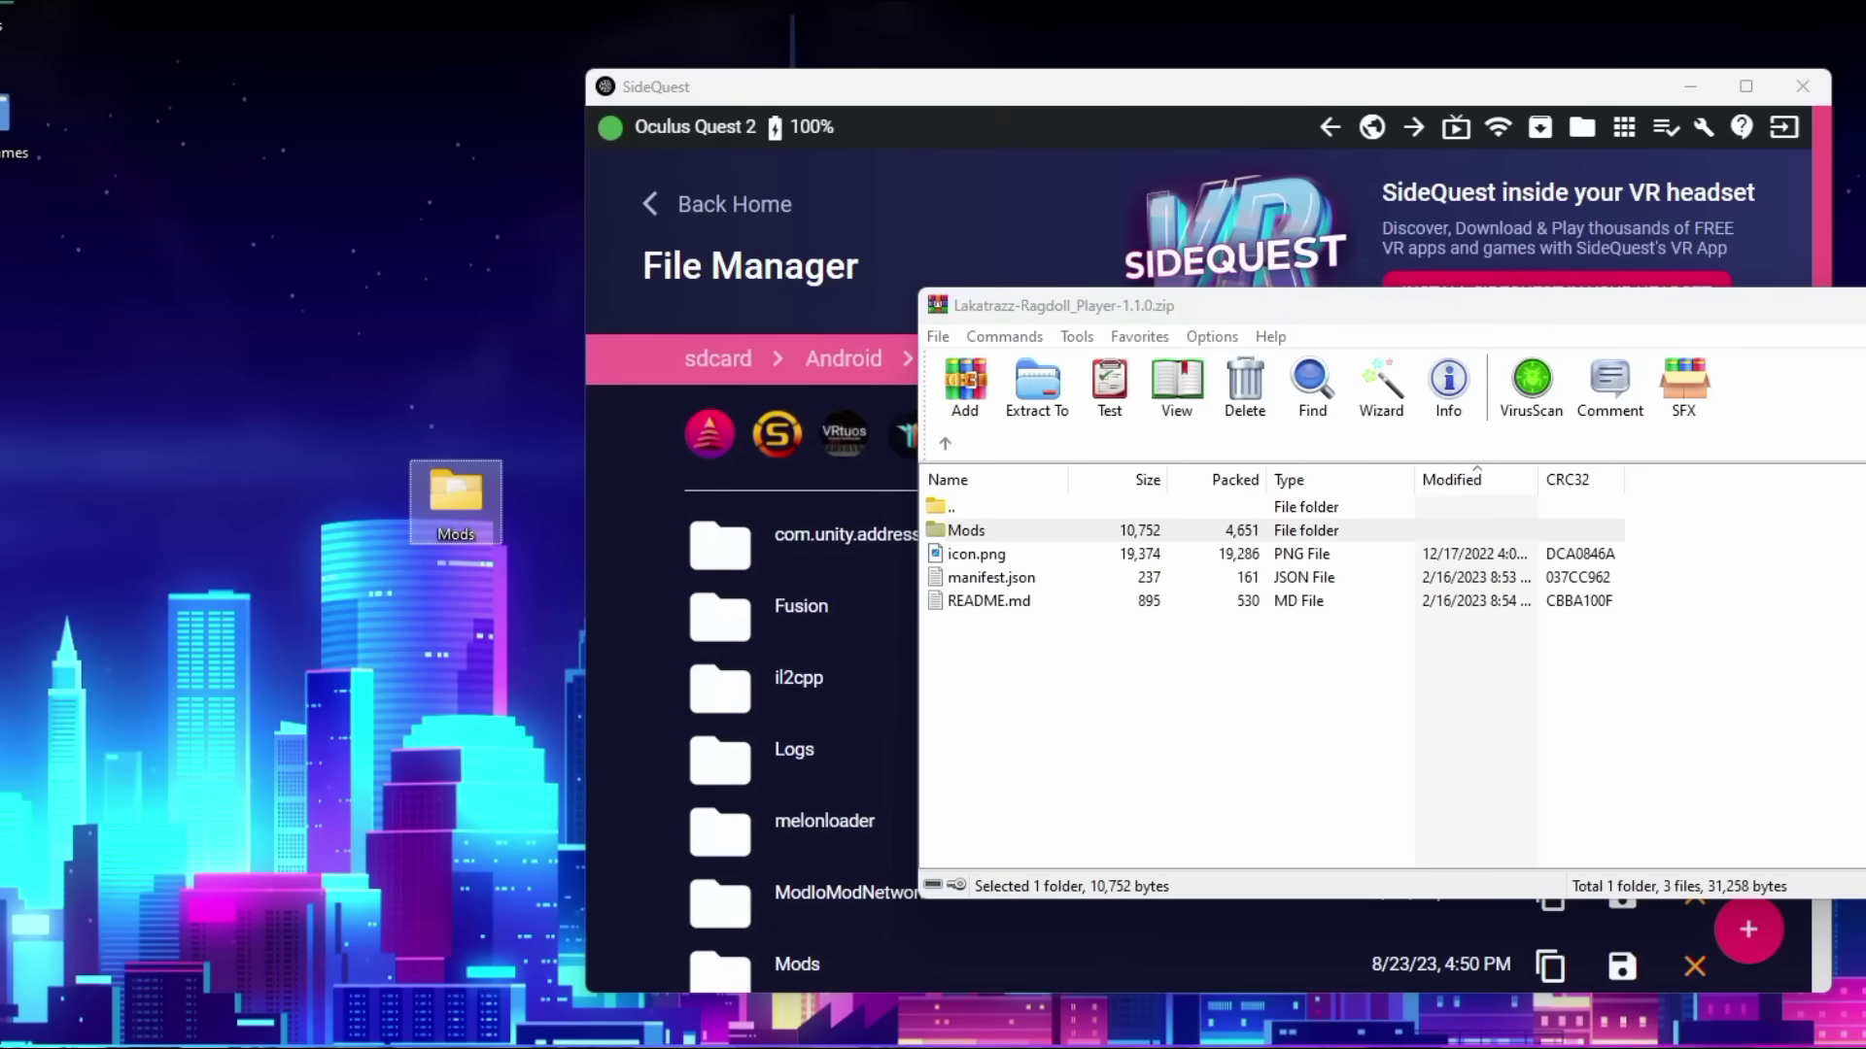
- Copy the Ragdoll Player Mods folder into BONELAB's files folder via SideQuest
left_click(1742, 504)
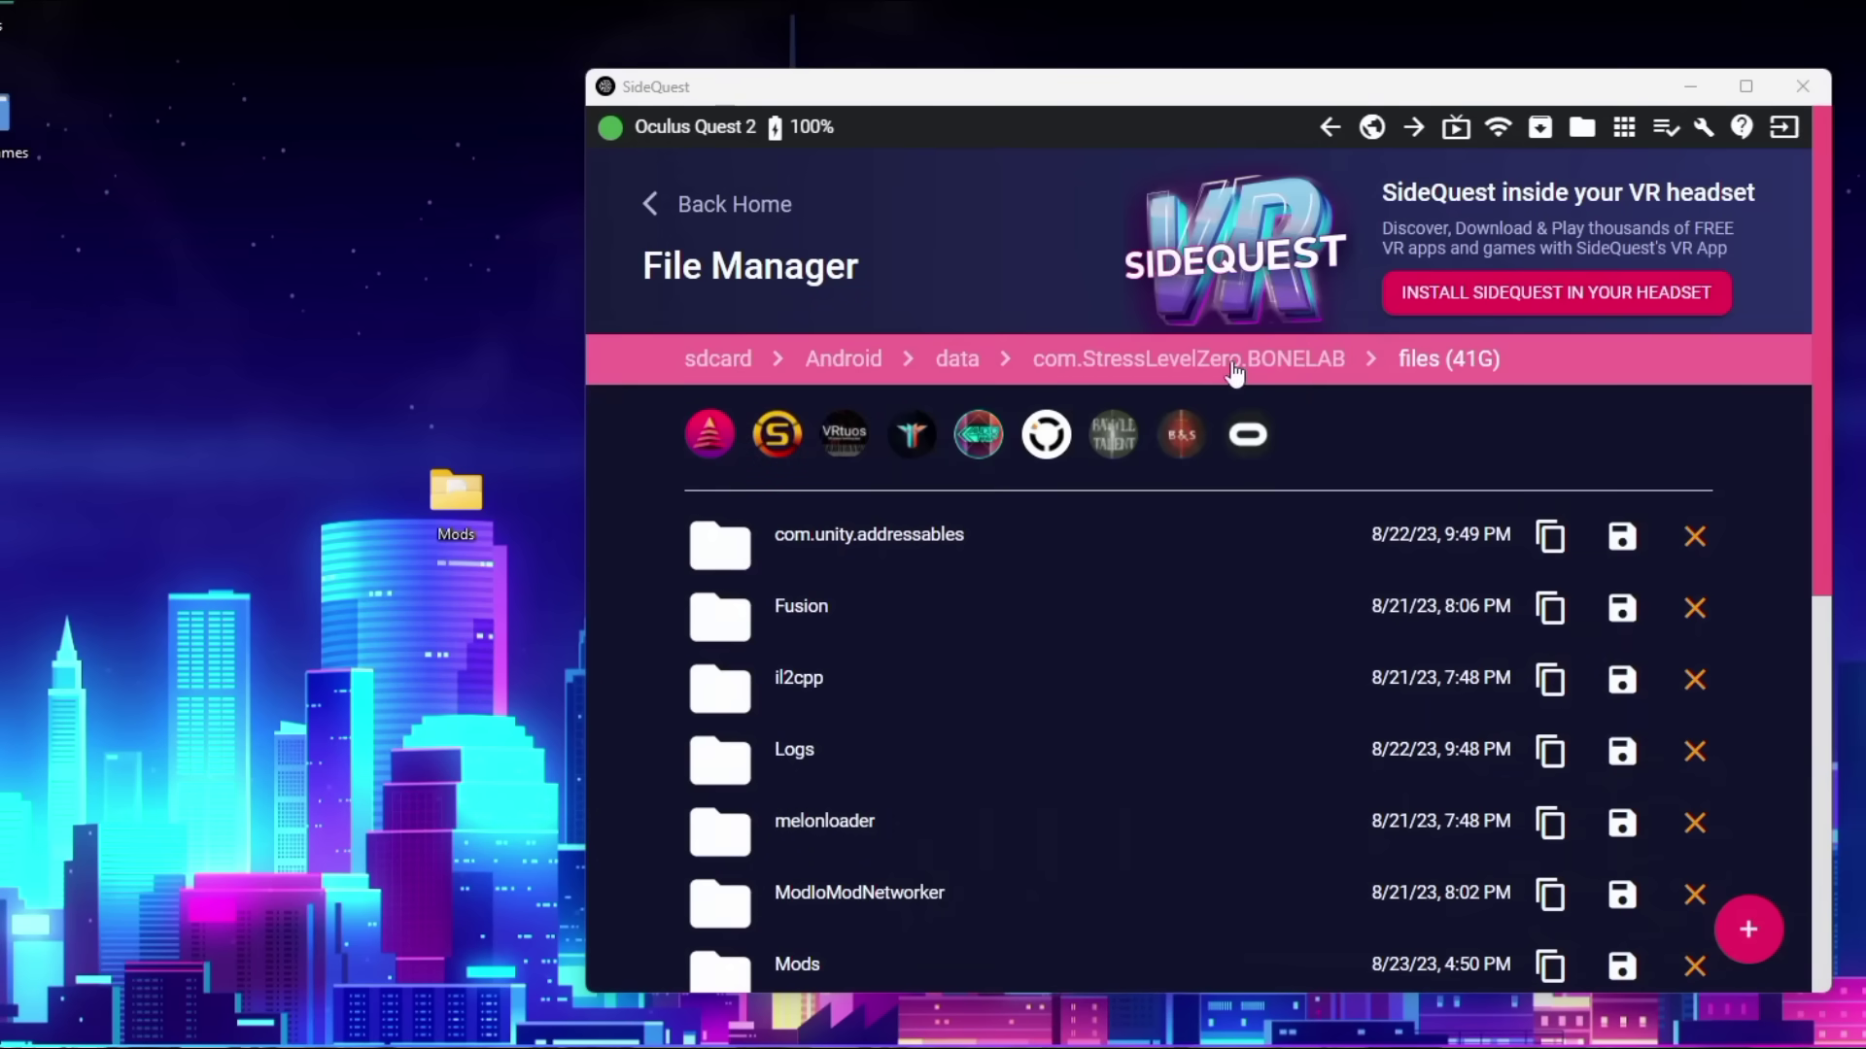
scroll(1176, 505, "down", 3)
scroll(825, 545, "down", 3)
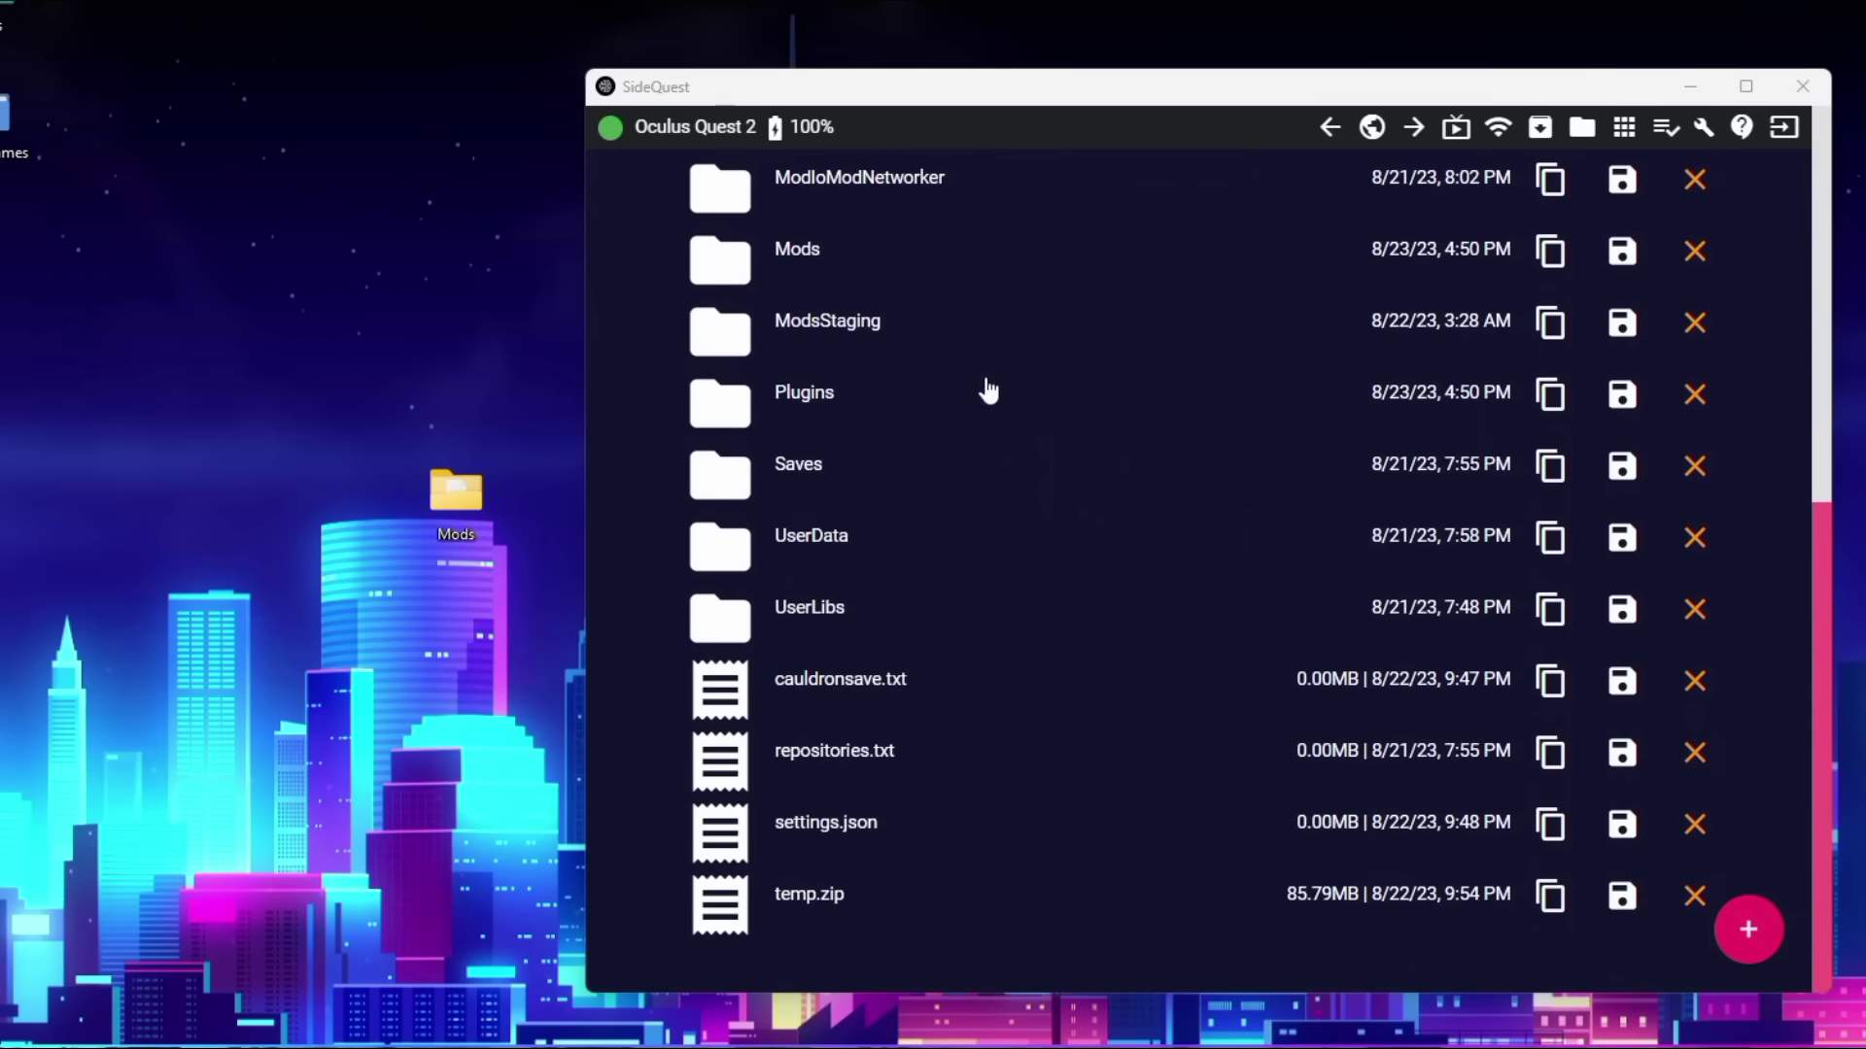
scroll(804, 541, "up", 2)
left_click_drag(434, 484, 889, 417)
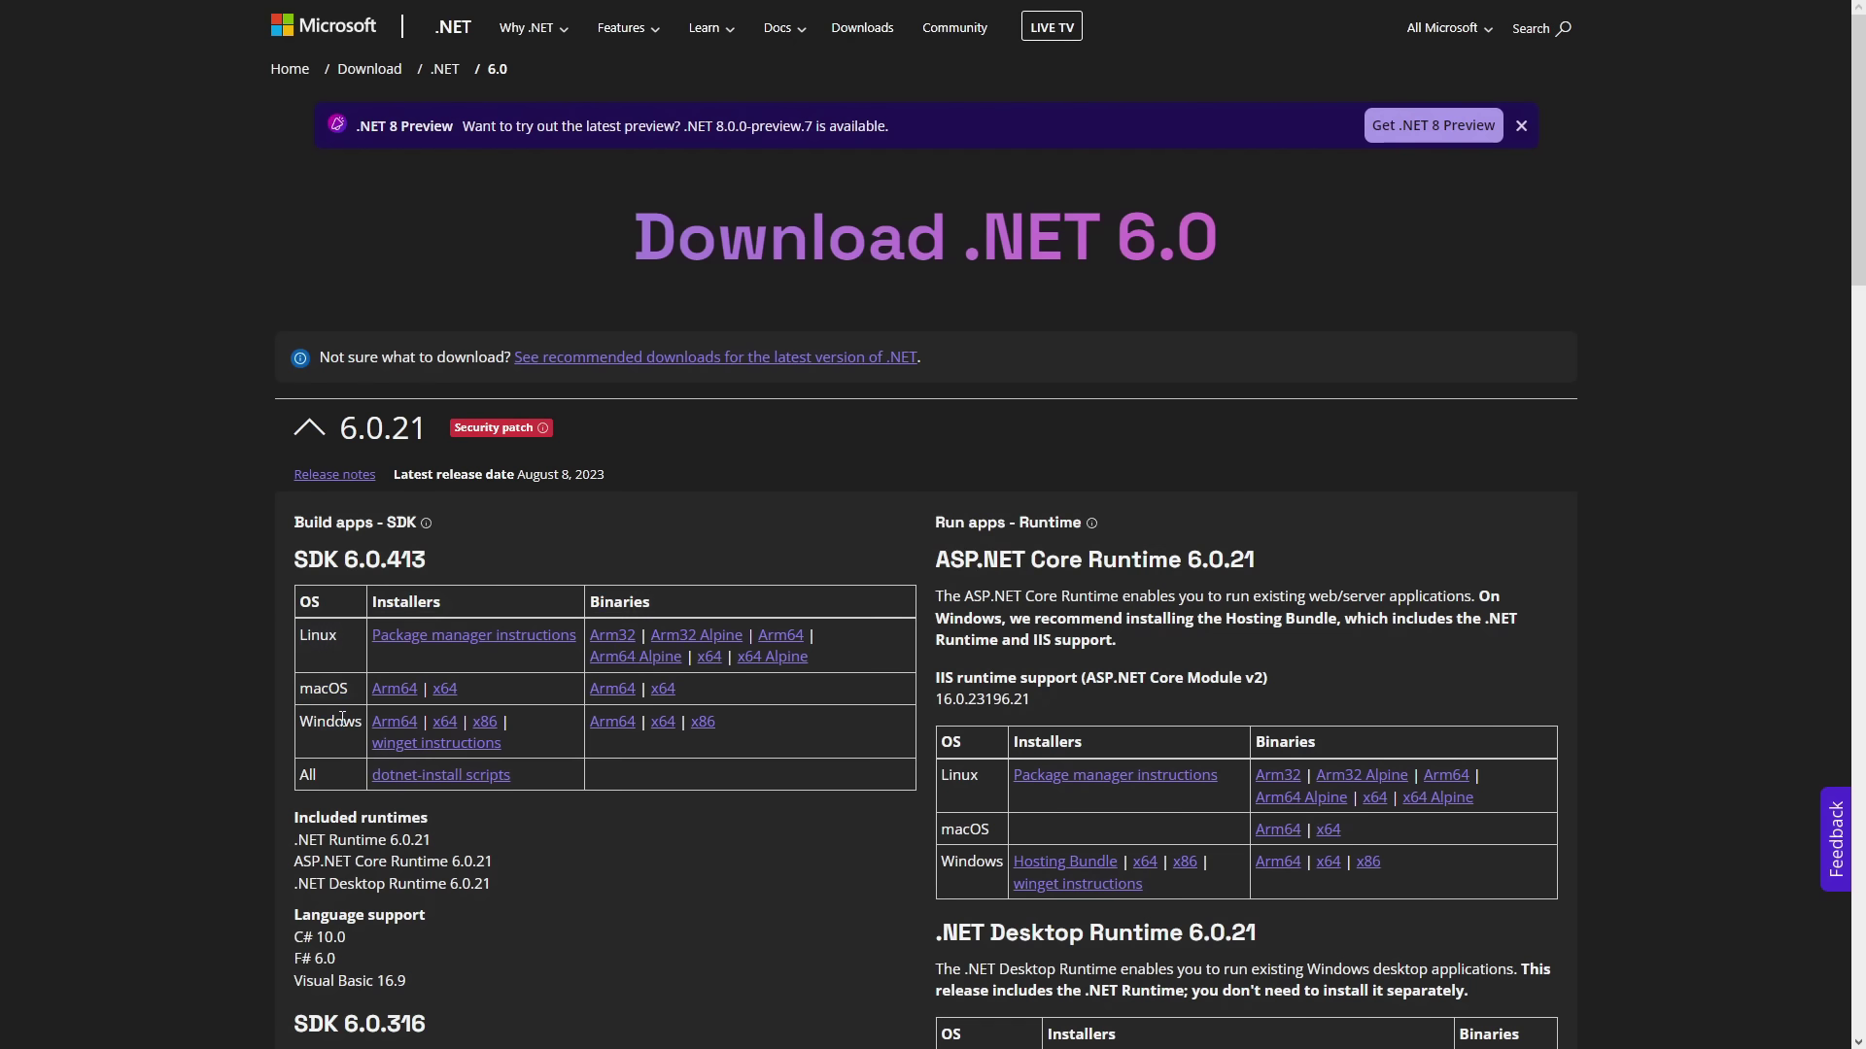
- Download the .NET SDK 6.0.413 installer for Windows x64
left_click(455, 723)
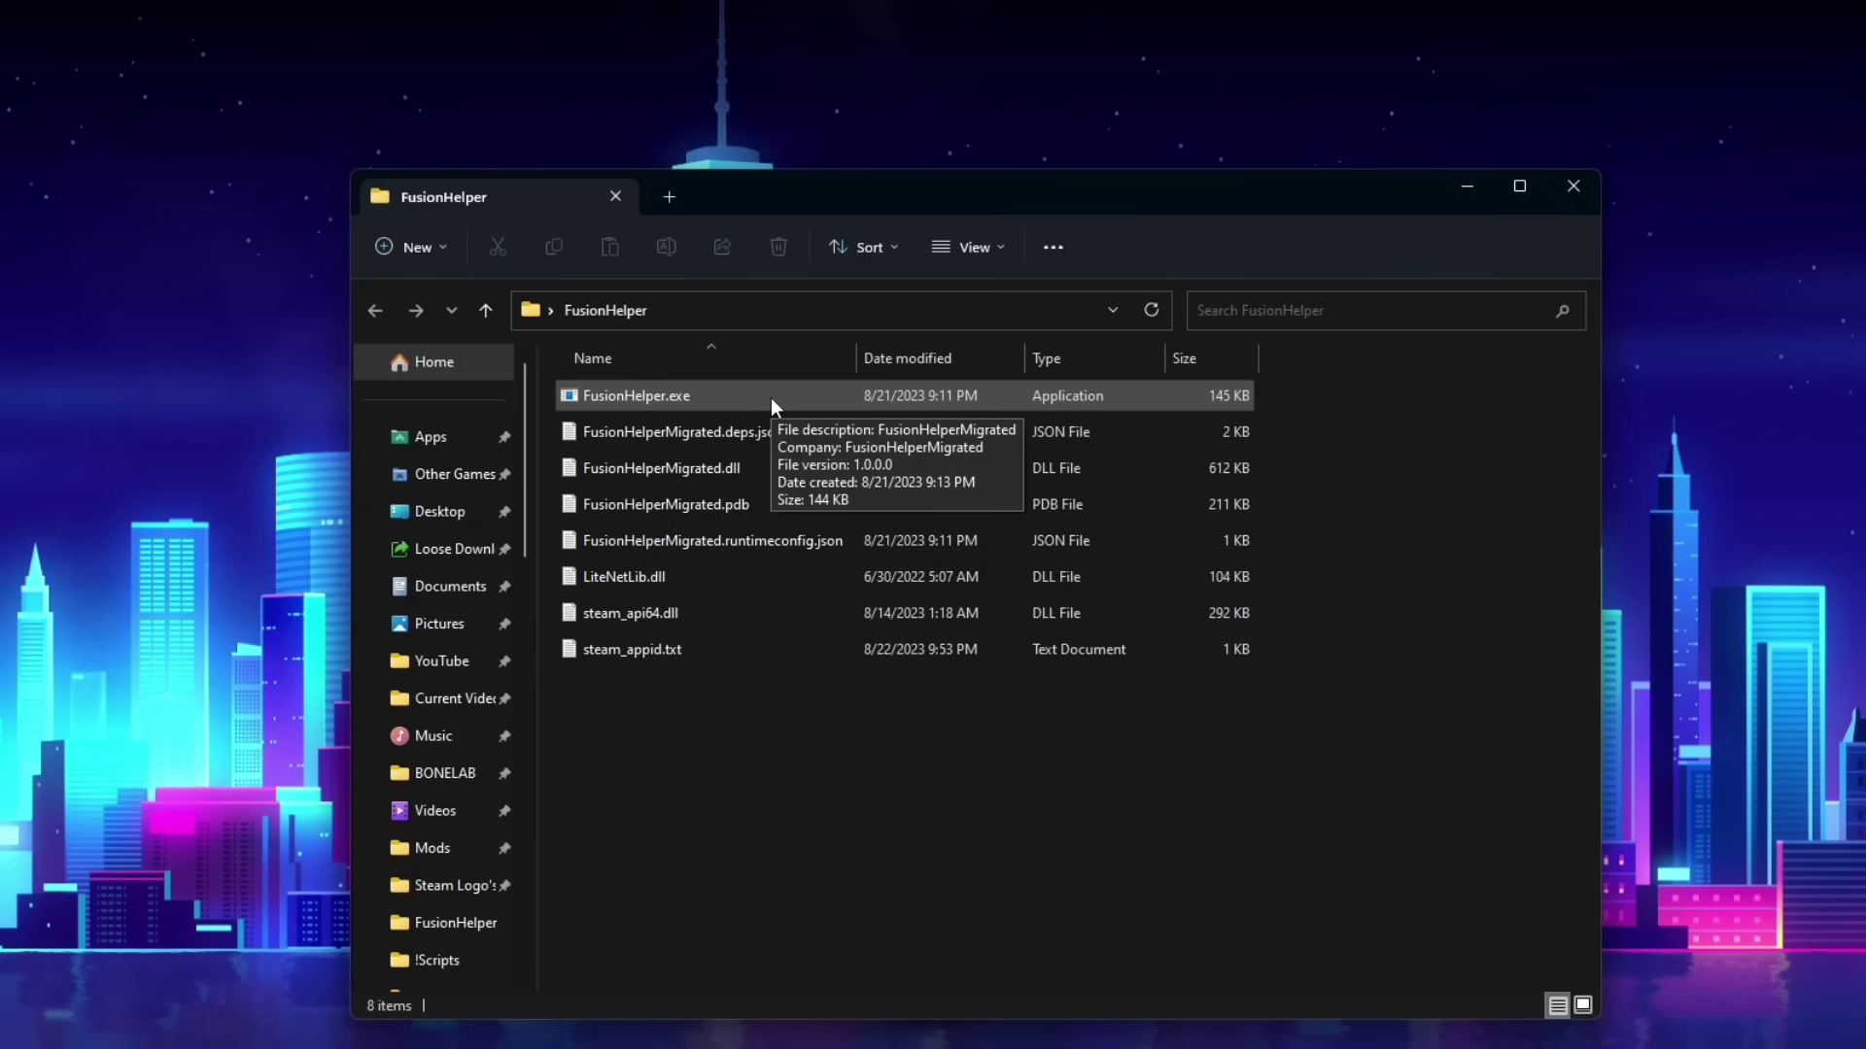
- Launch FusionHelper.exe and allow it through the firewall on private and public networks
double_click(829, 393)
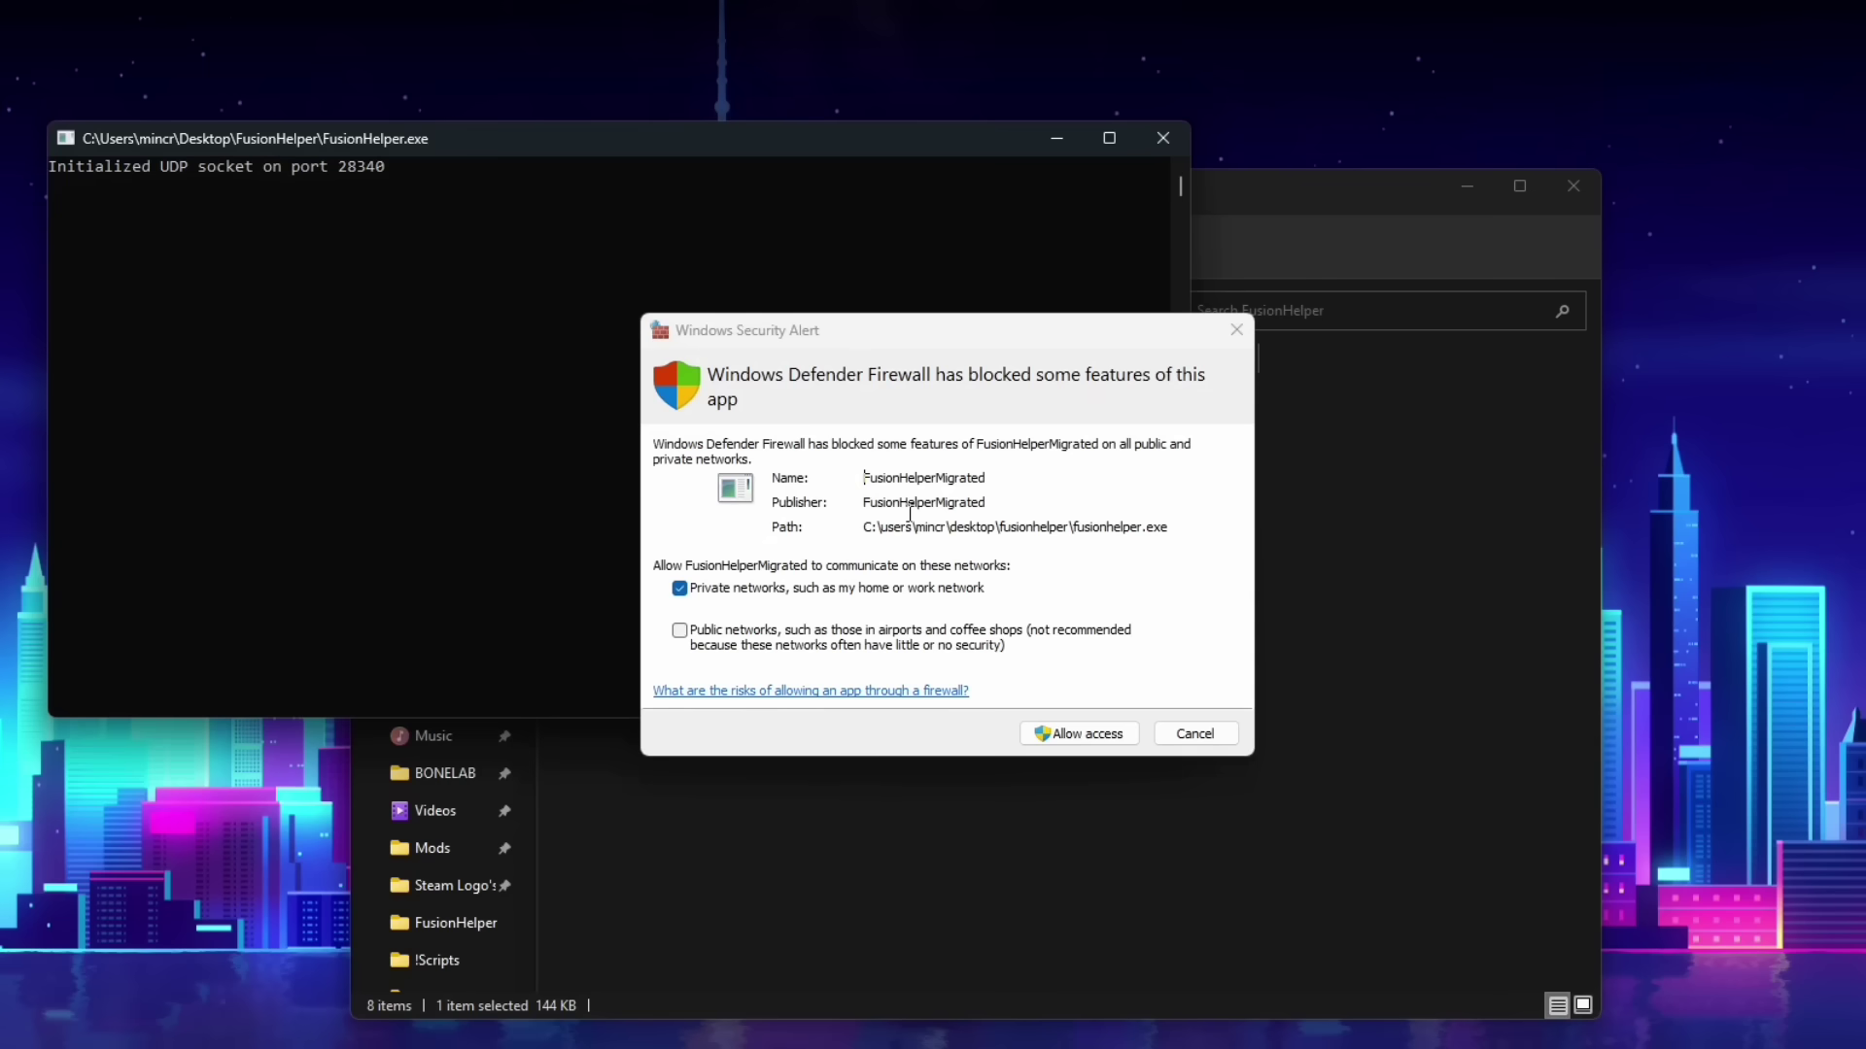
left_click(740, 649)
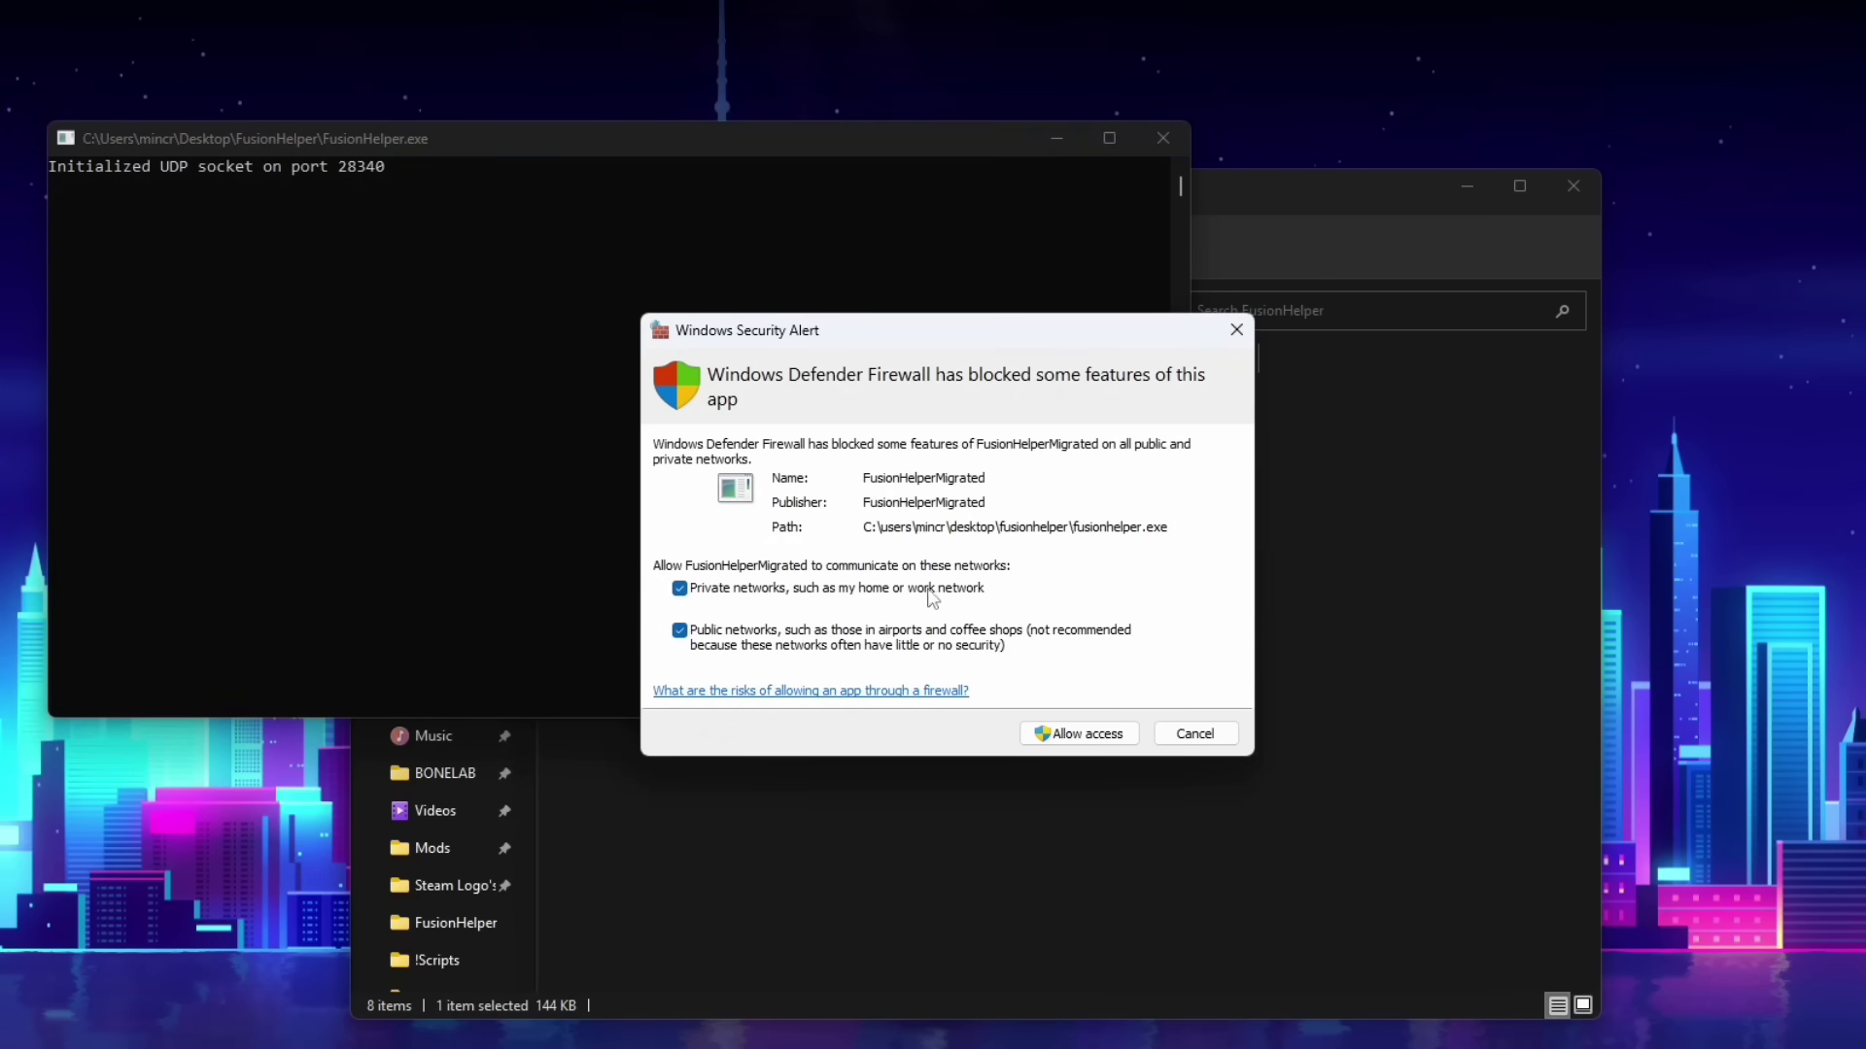
left_click(1100, 733)
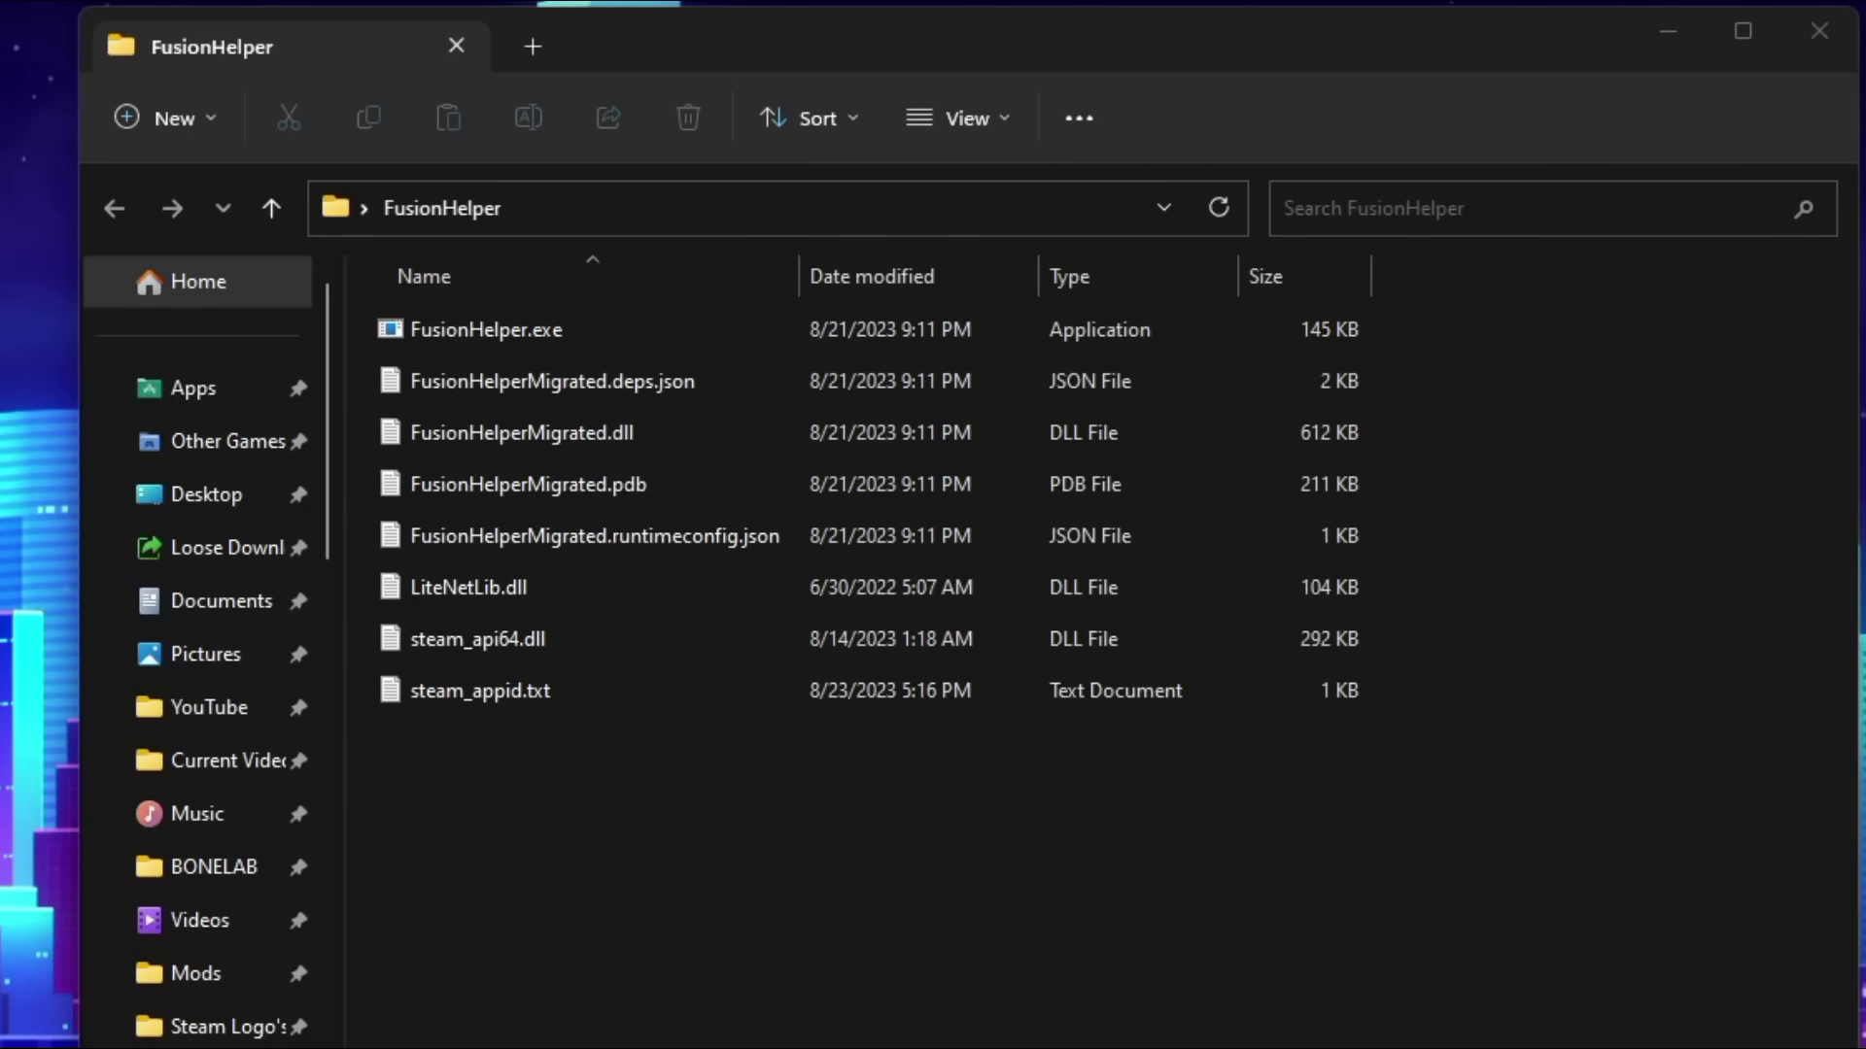
- Create a new text document named port.txt in the FusionHelper folder
right_click(812, 876)
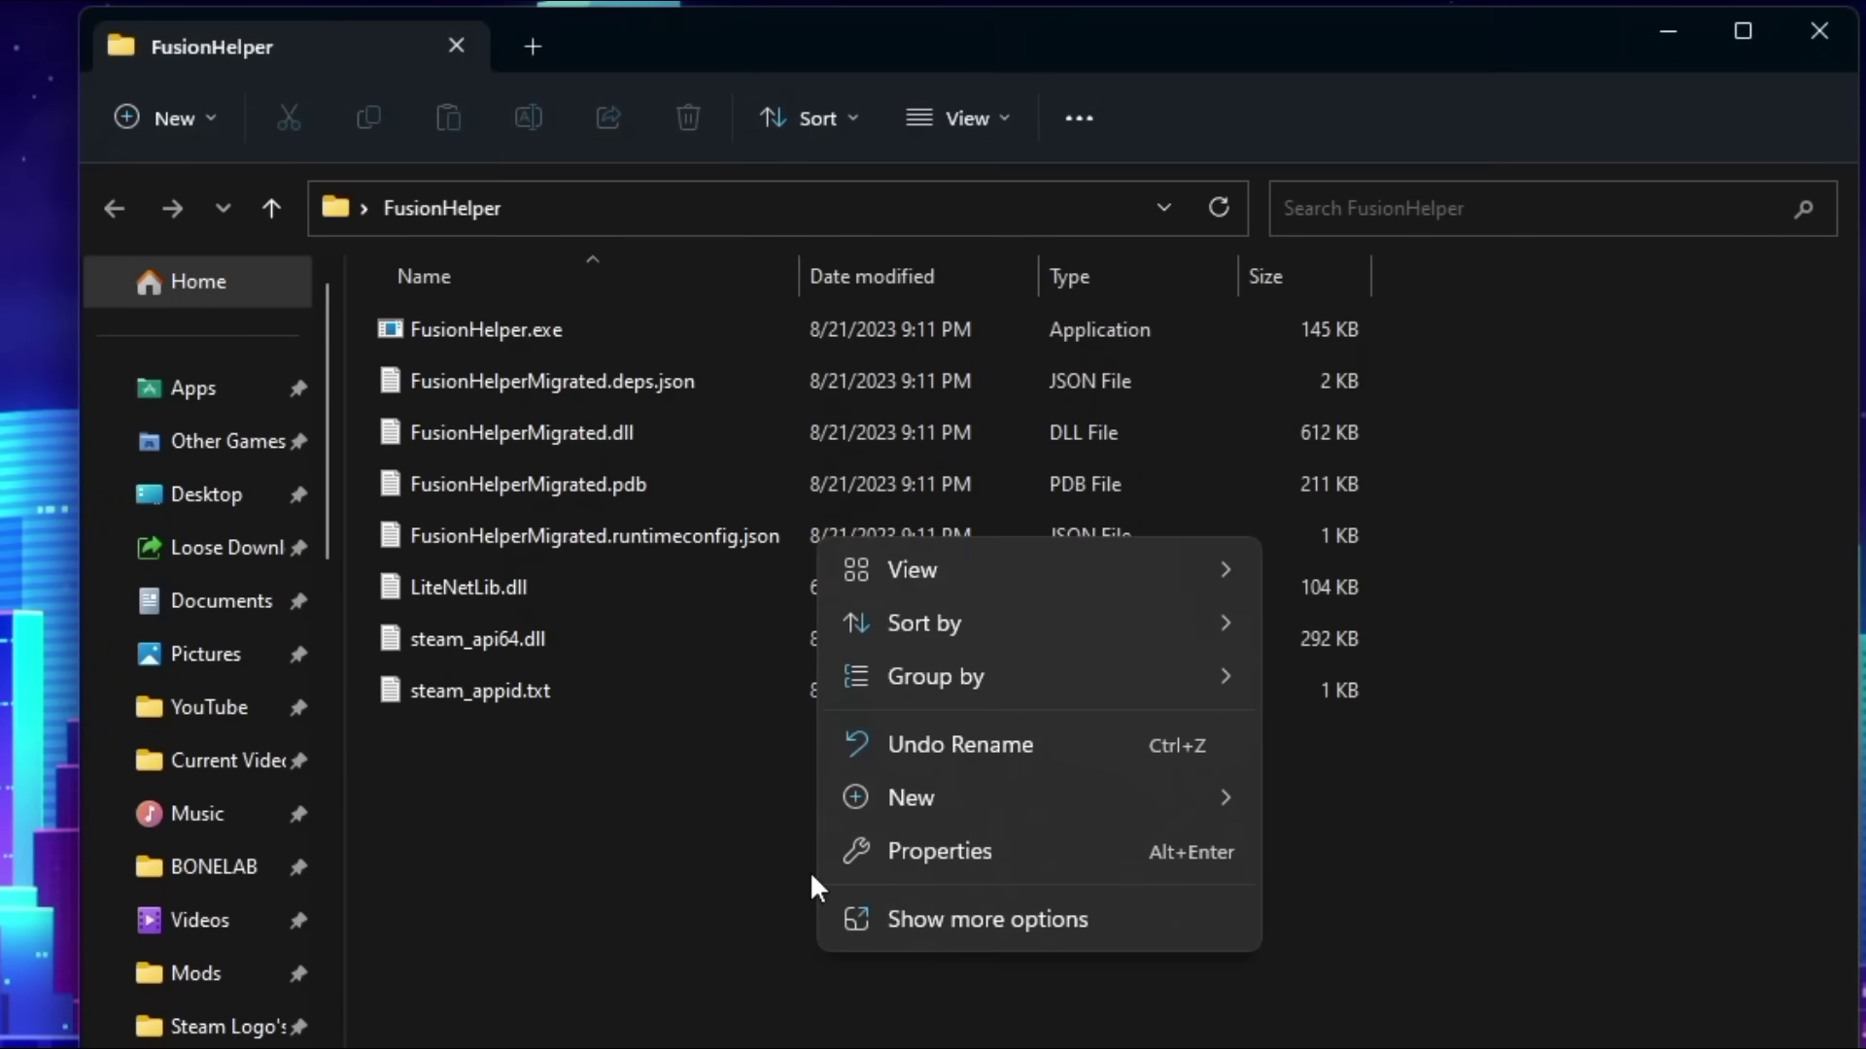
left_click(875, 914)
mouse_move(964, 847)
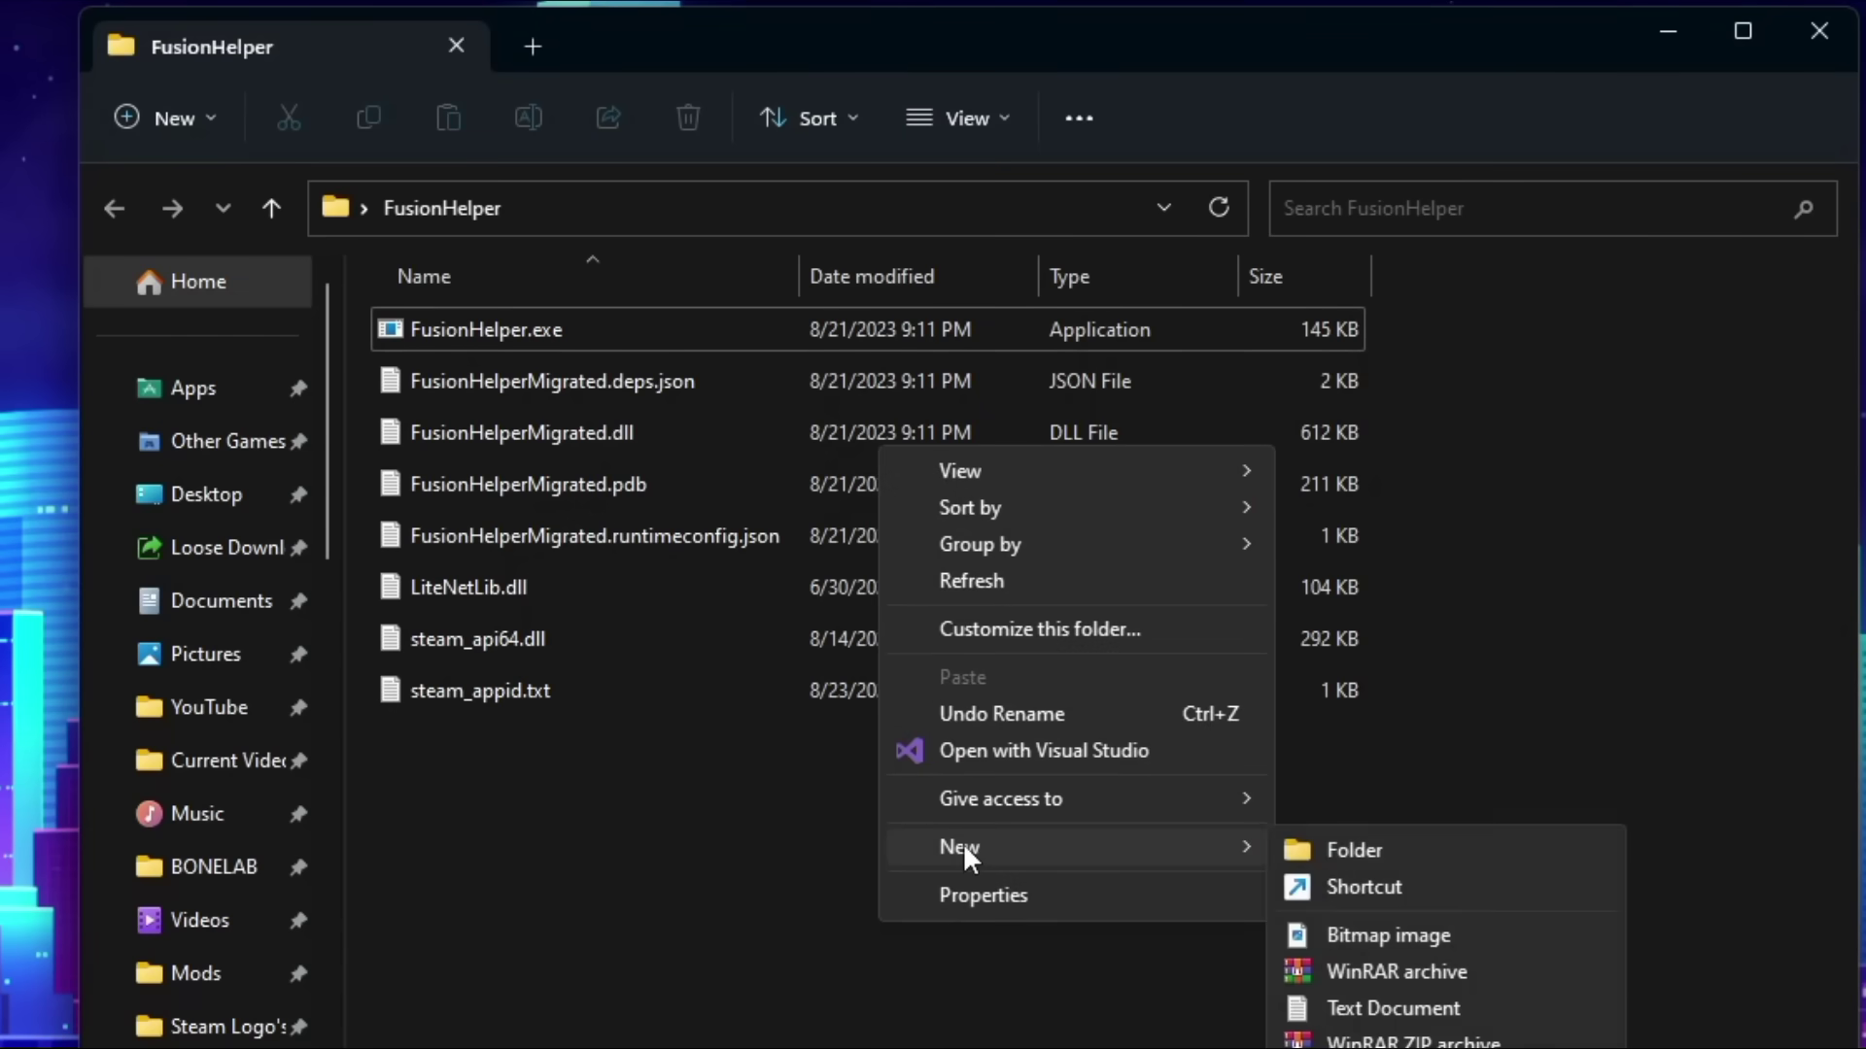
left_click(1452, 1006)
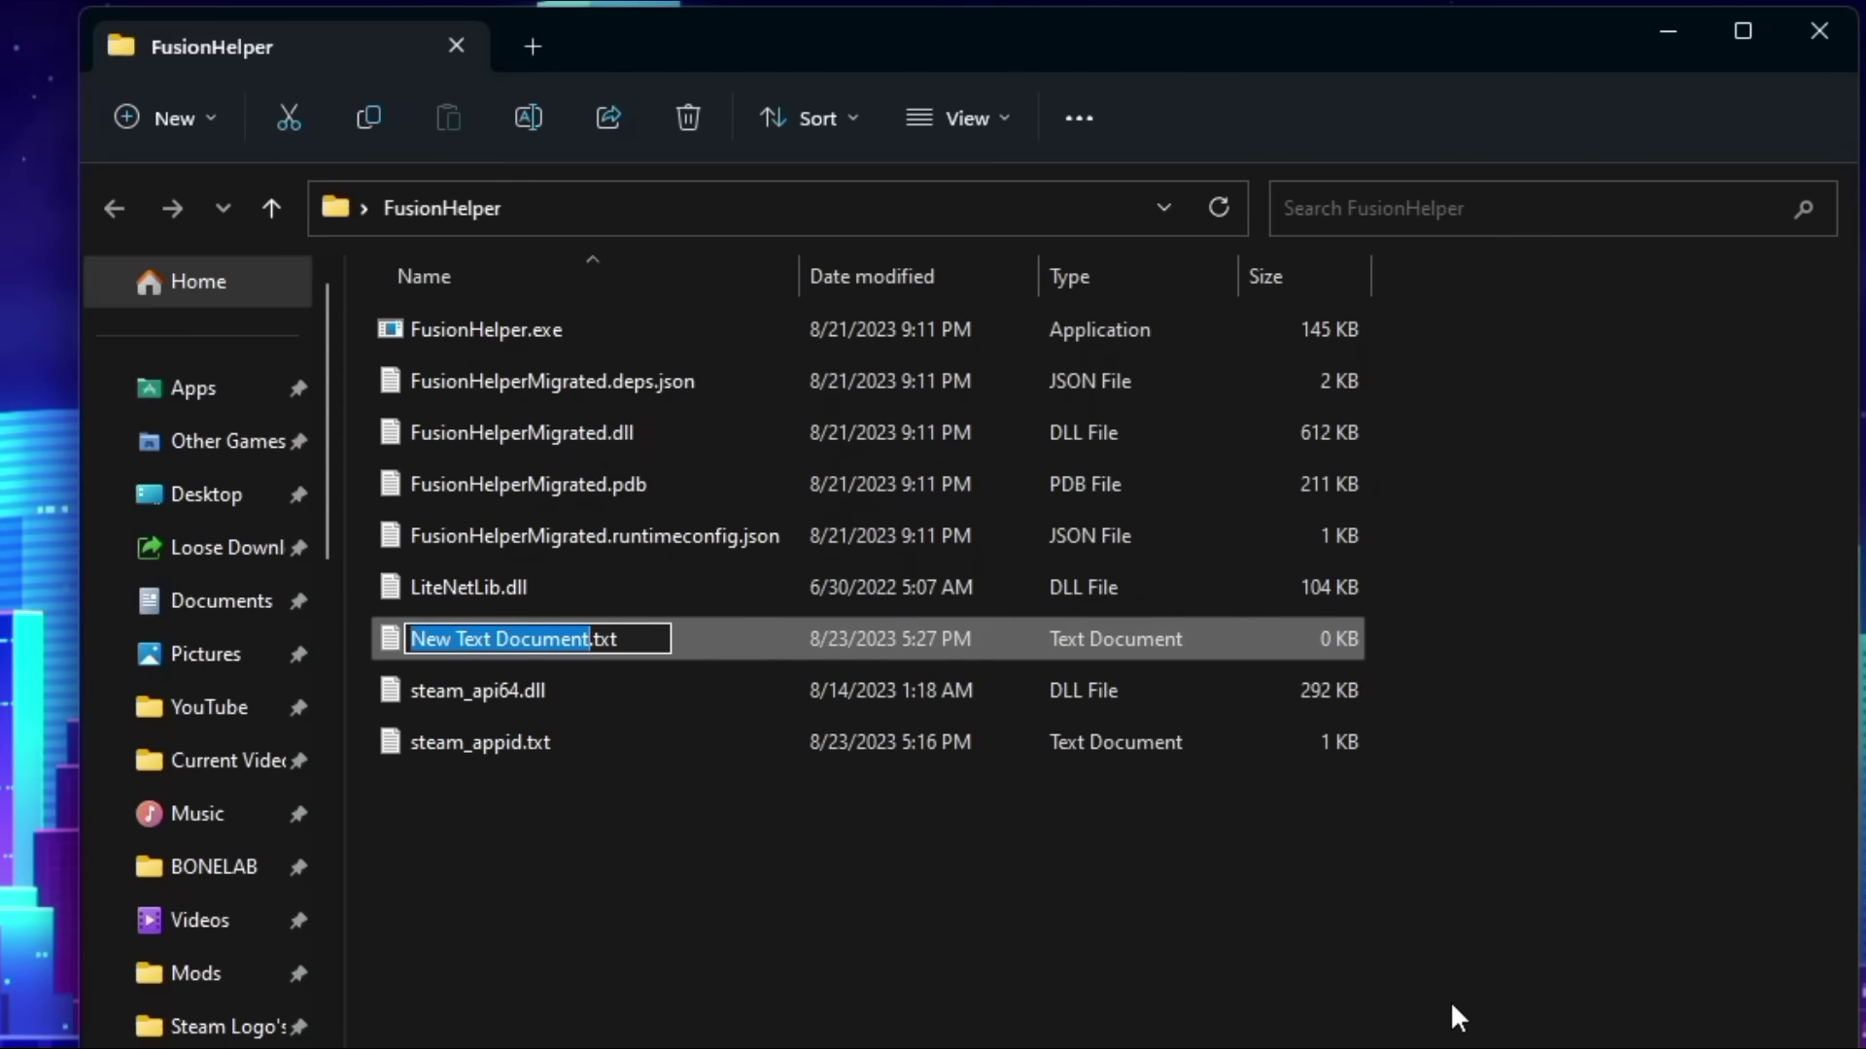
type("port")
key("Return")
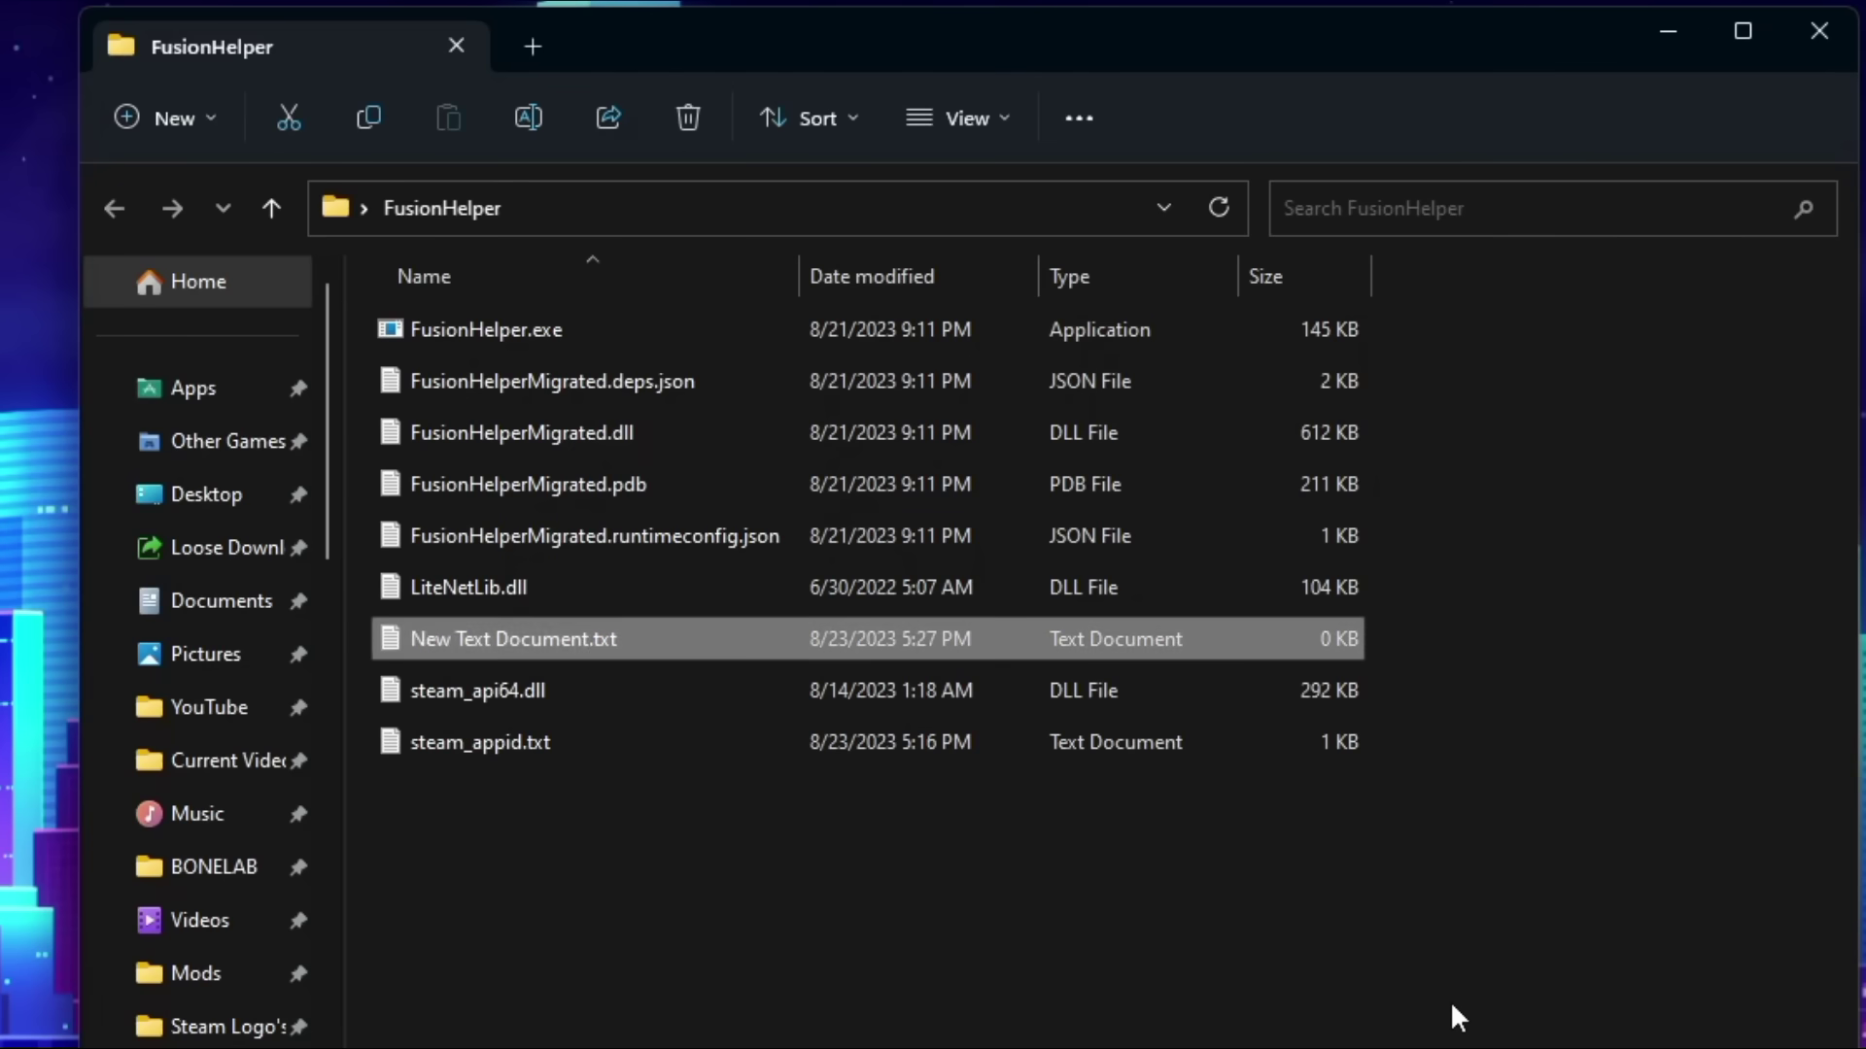
- Open port.txt in Notepad and enter the custom port number
double_click(813, 638)
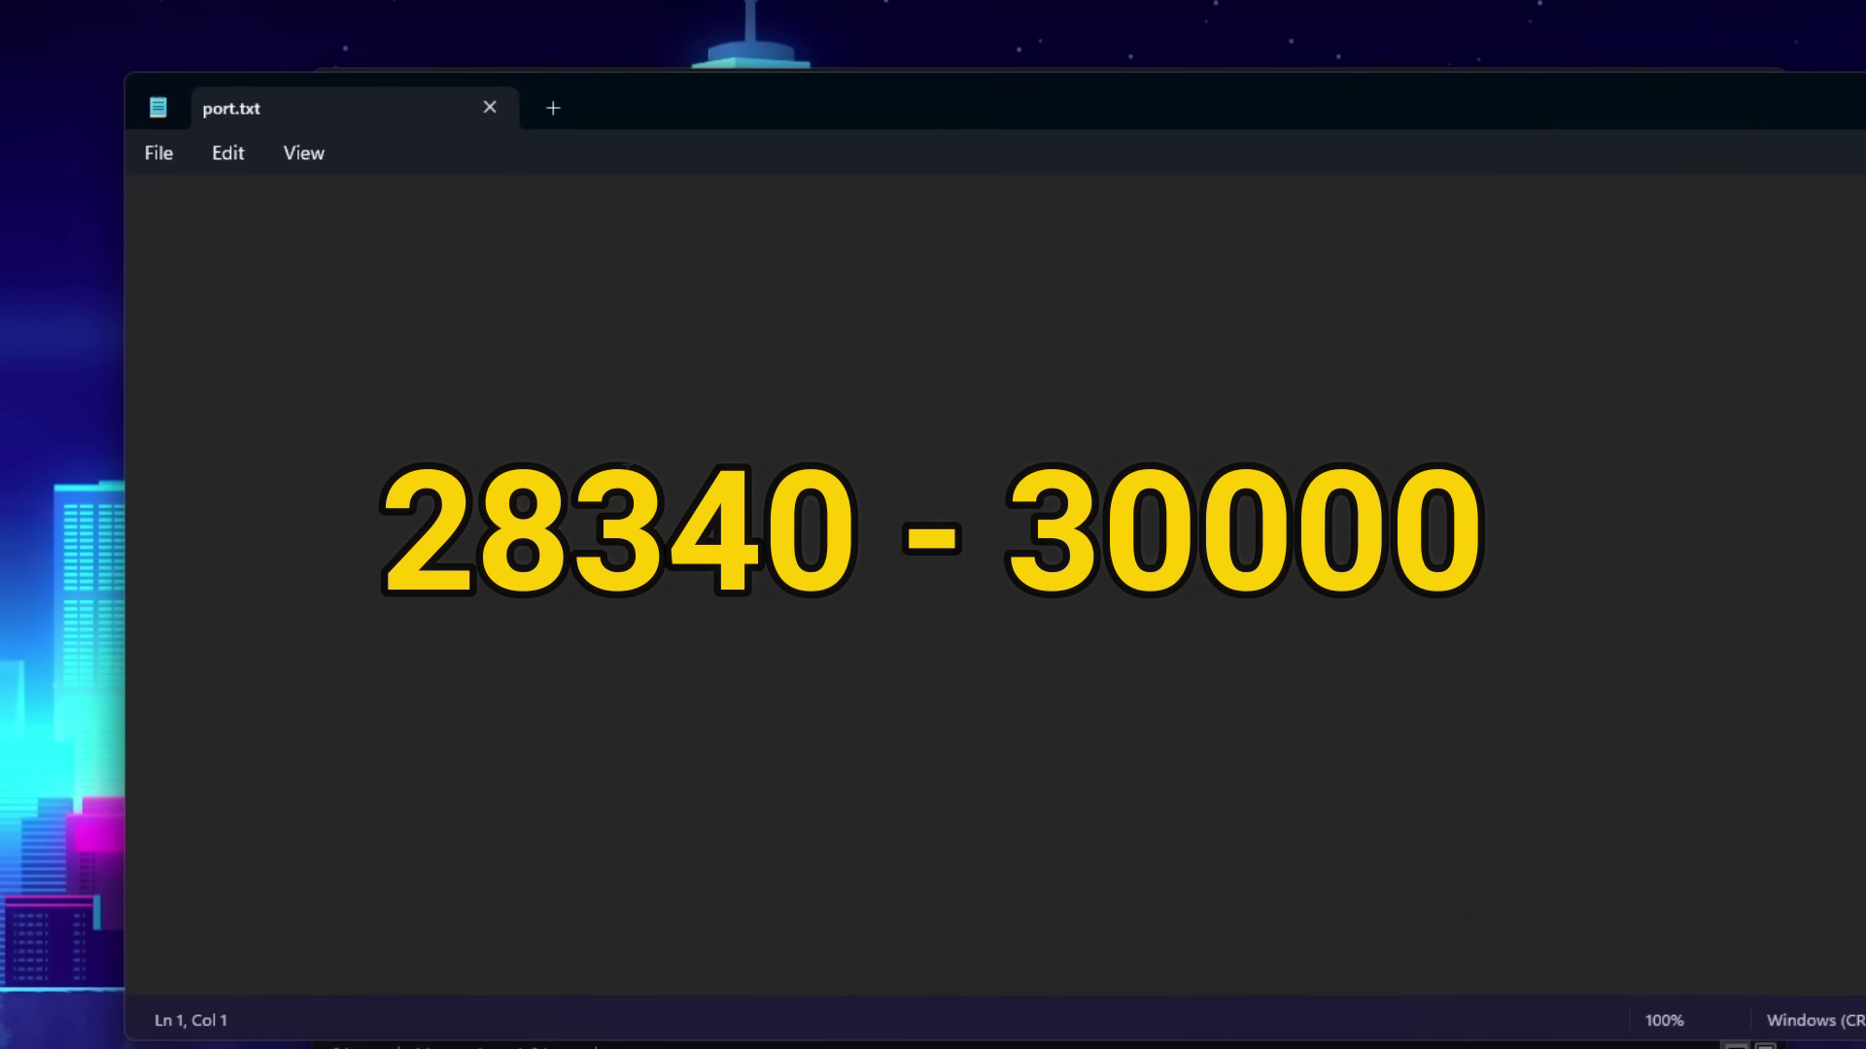
type("28341")
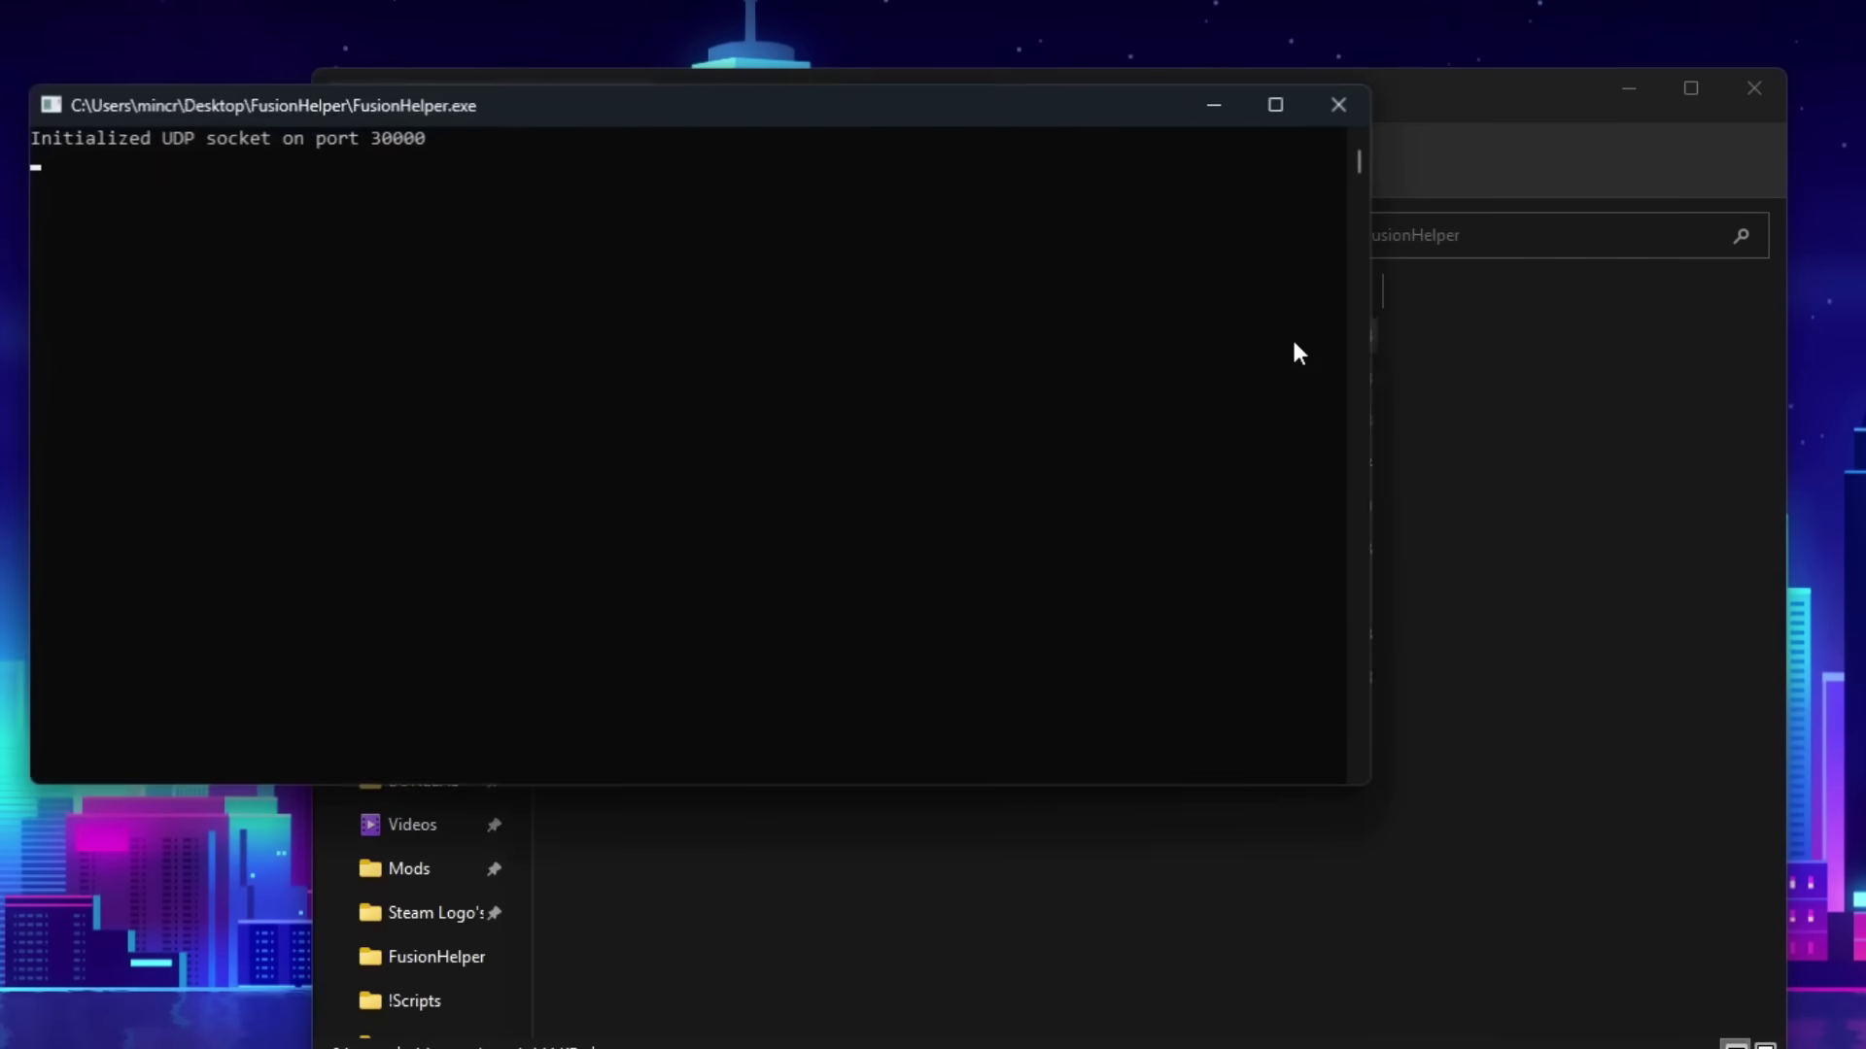
- Highlight the 'Initialized UDP socket on port 30000' console line, then clear the selection
left_click_drag(423, 159, 417, 126)
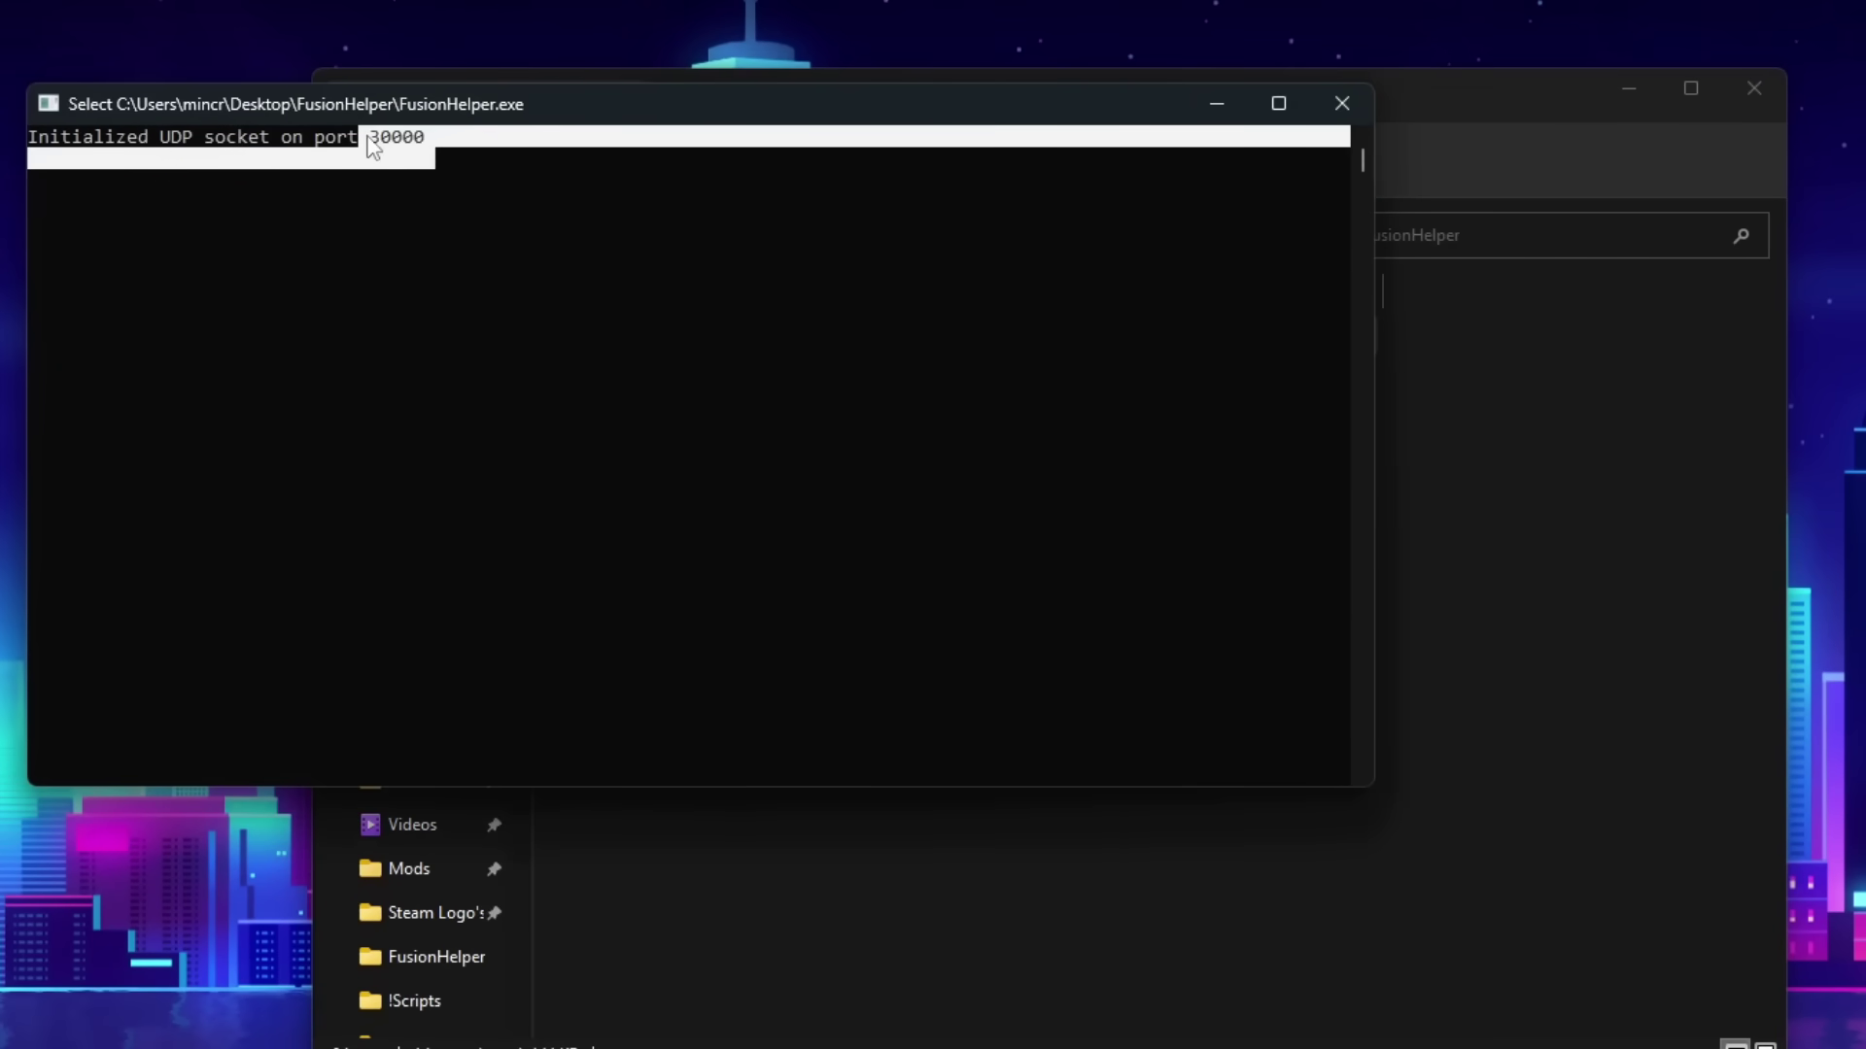
left_click(464, 204)
right_click(494, 324)
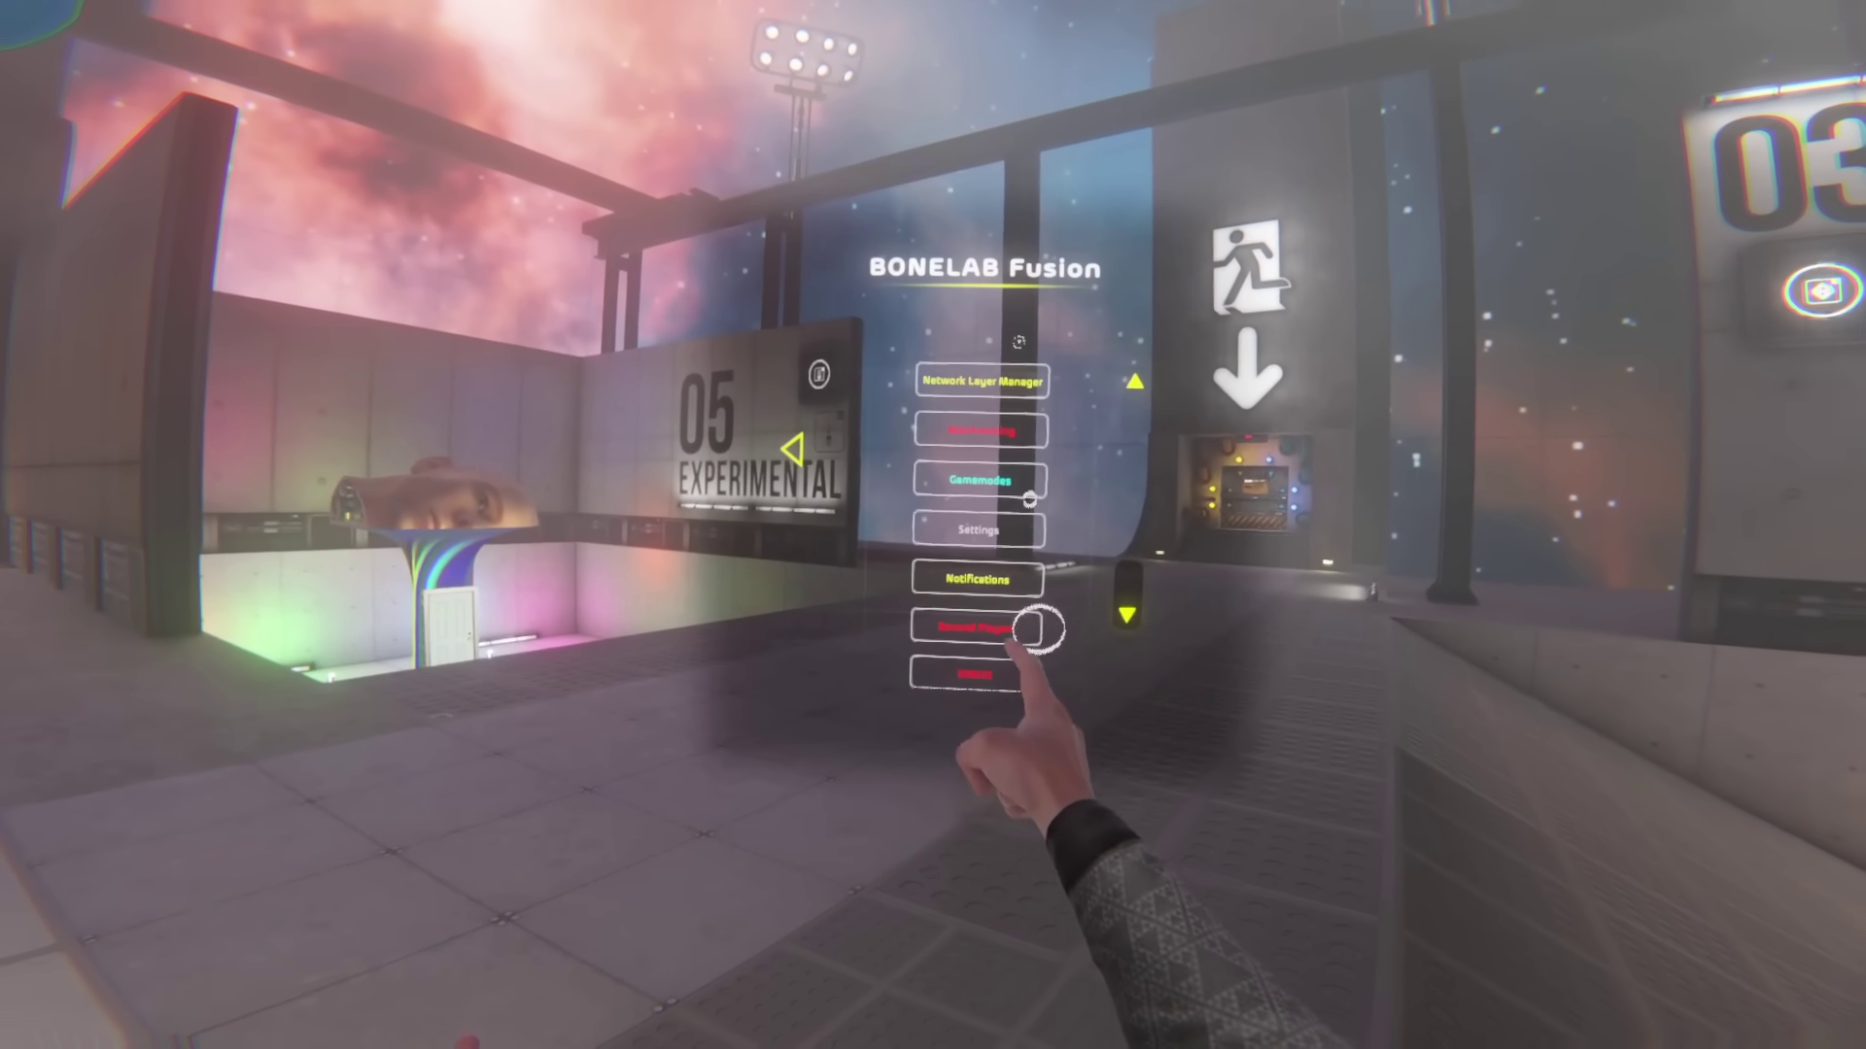
- Review the Fusion Server Settings' General Settings, then return to the main Fusion menu
left_click(1025, 525)
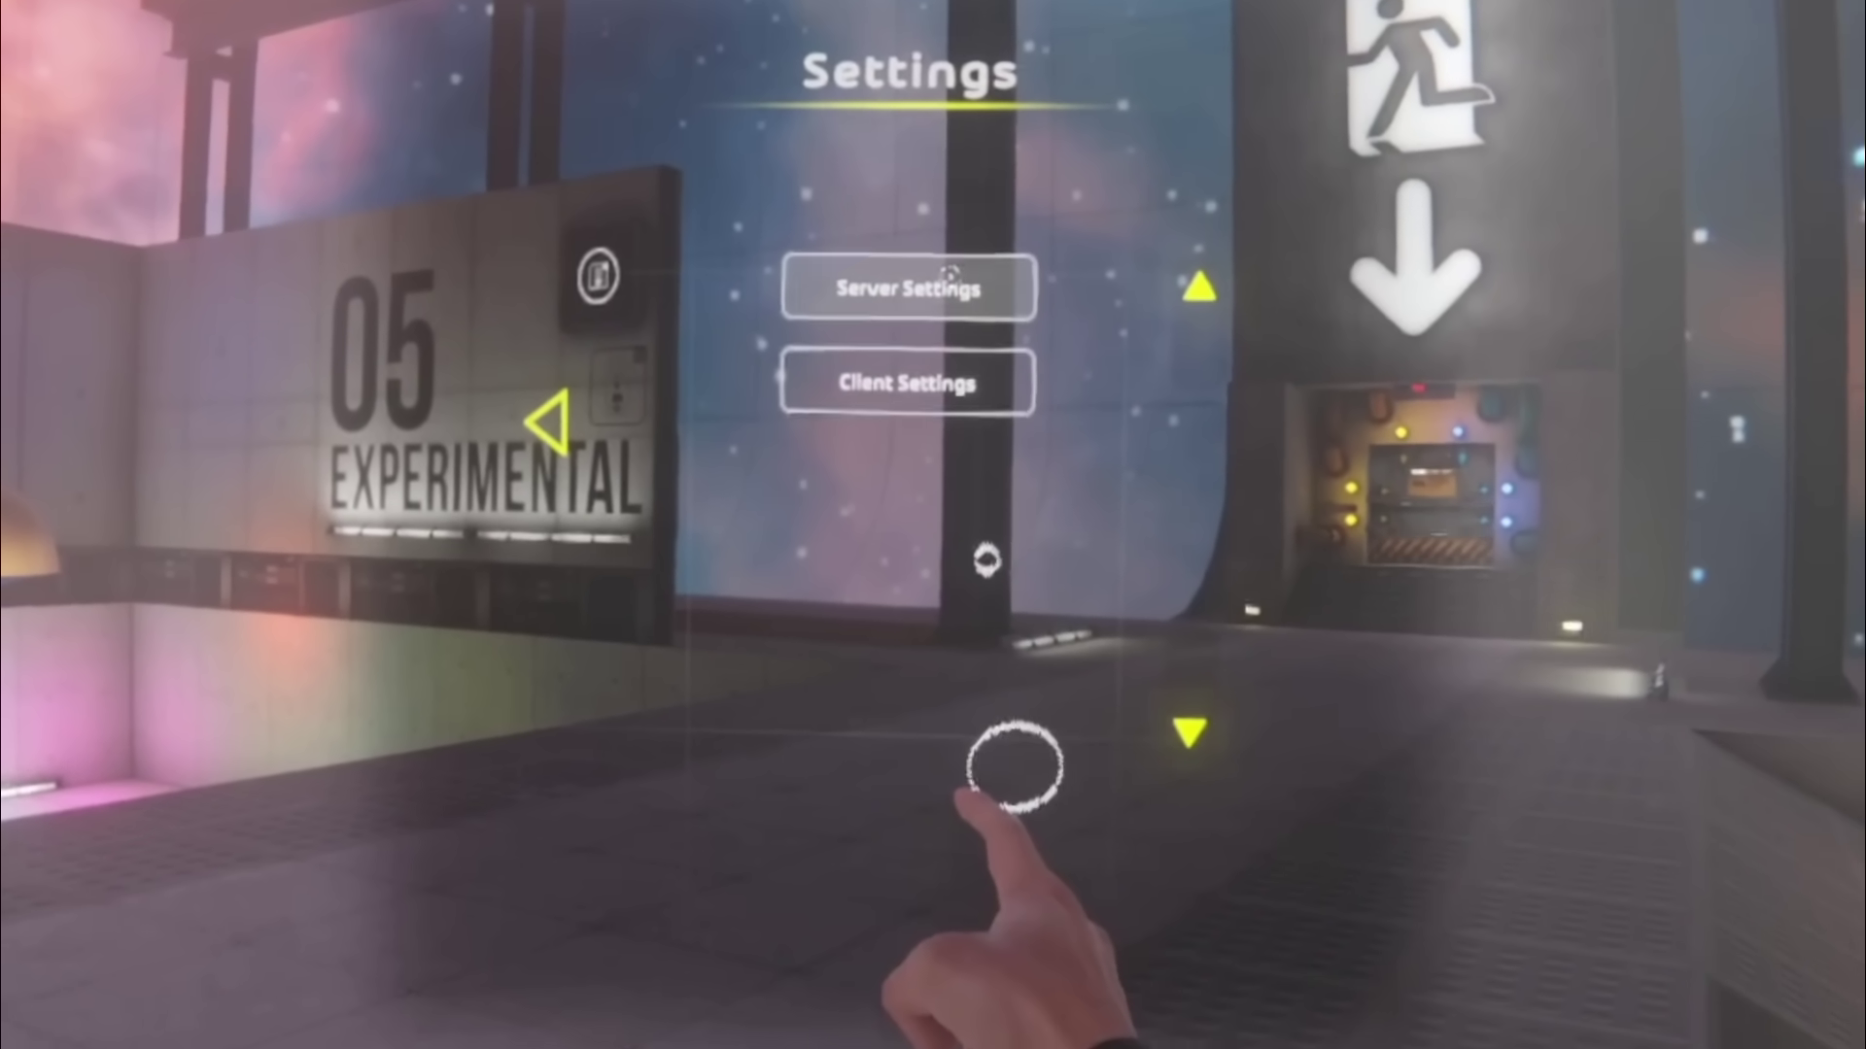
left_click(950, 278)
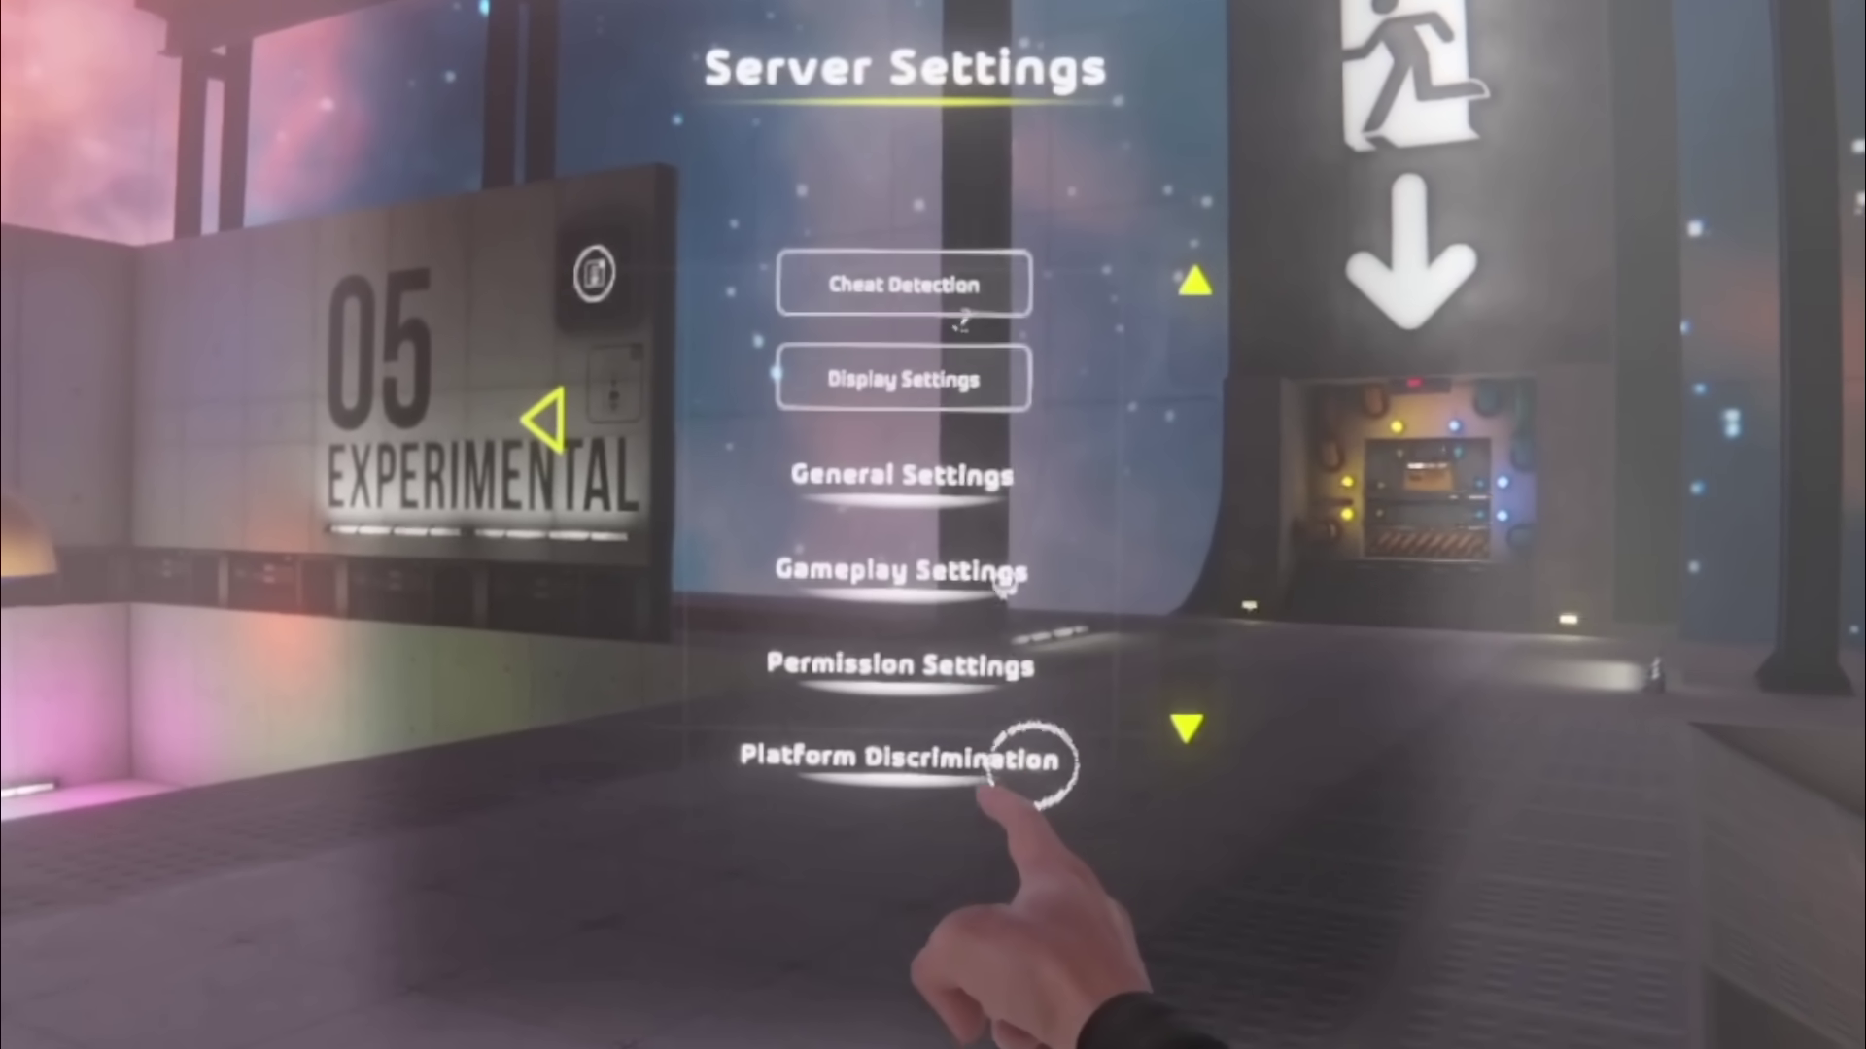
left_click(902, 475)
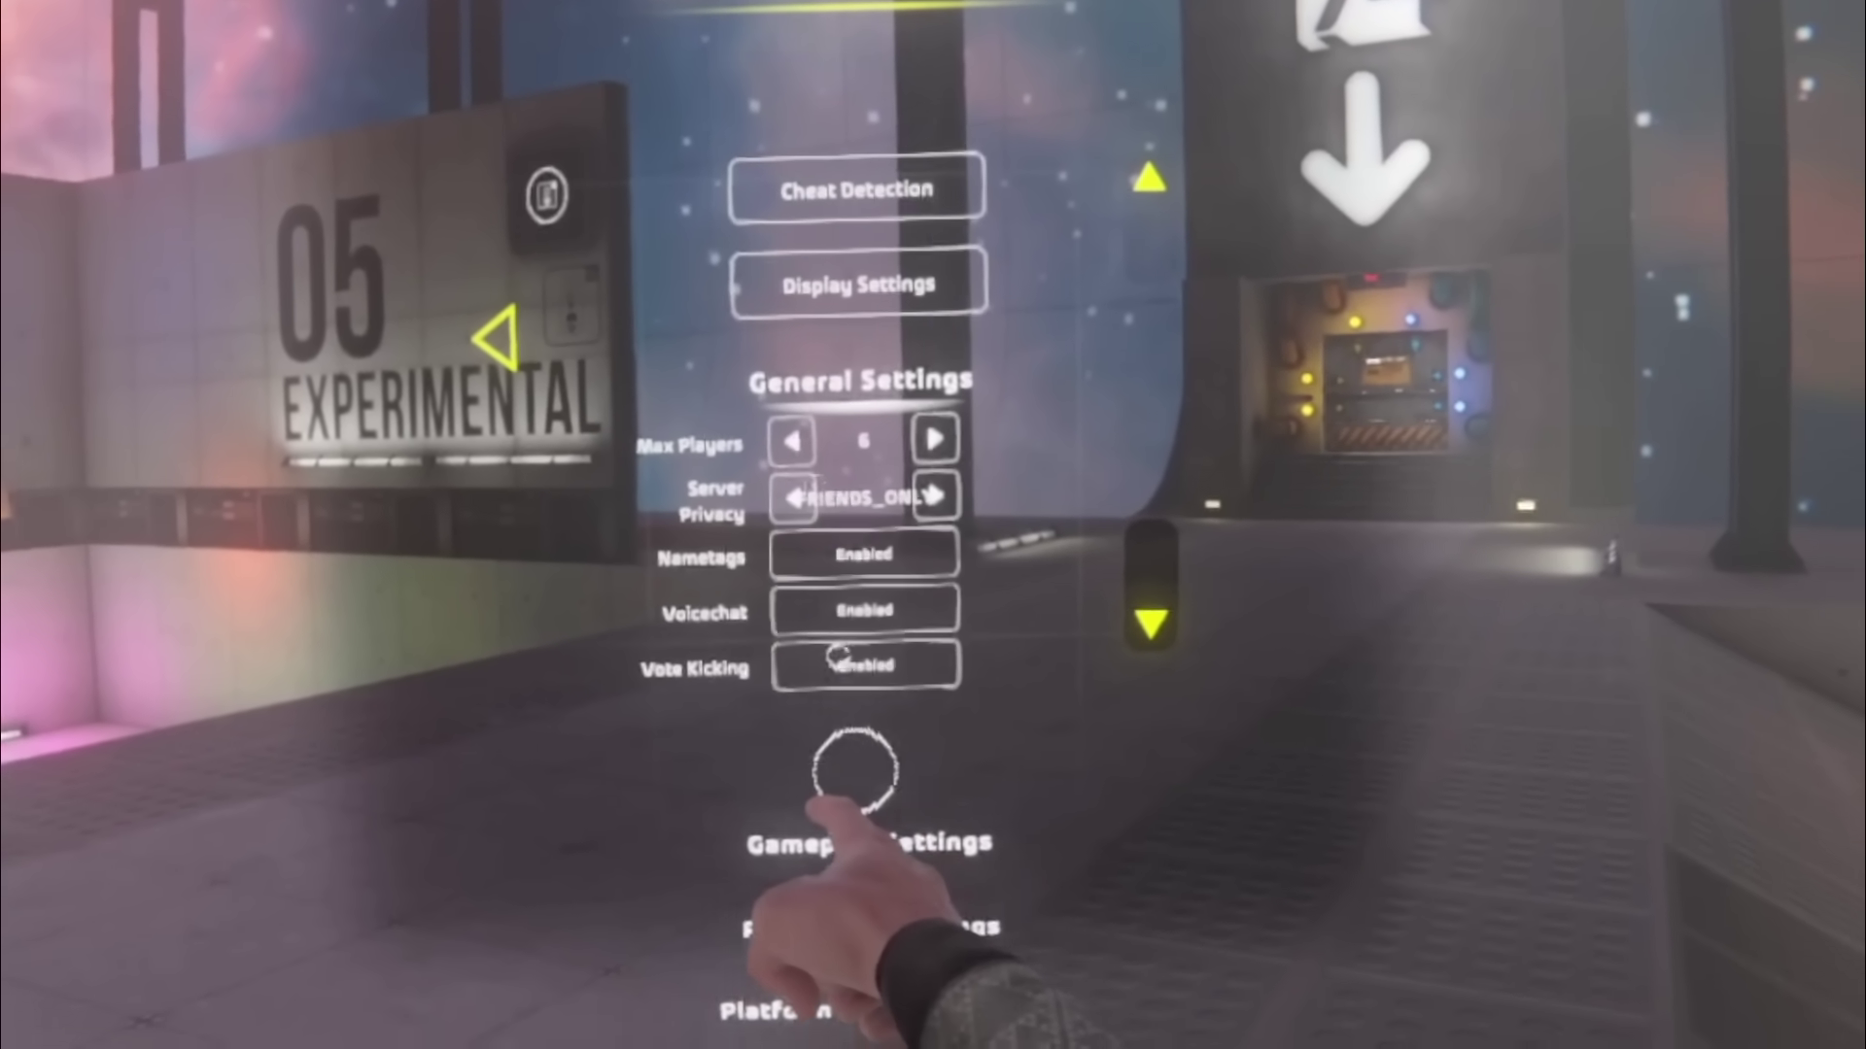
left_click(666, 803)
left_click(666, 851)
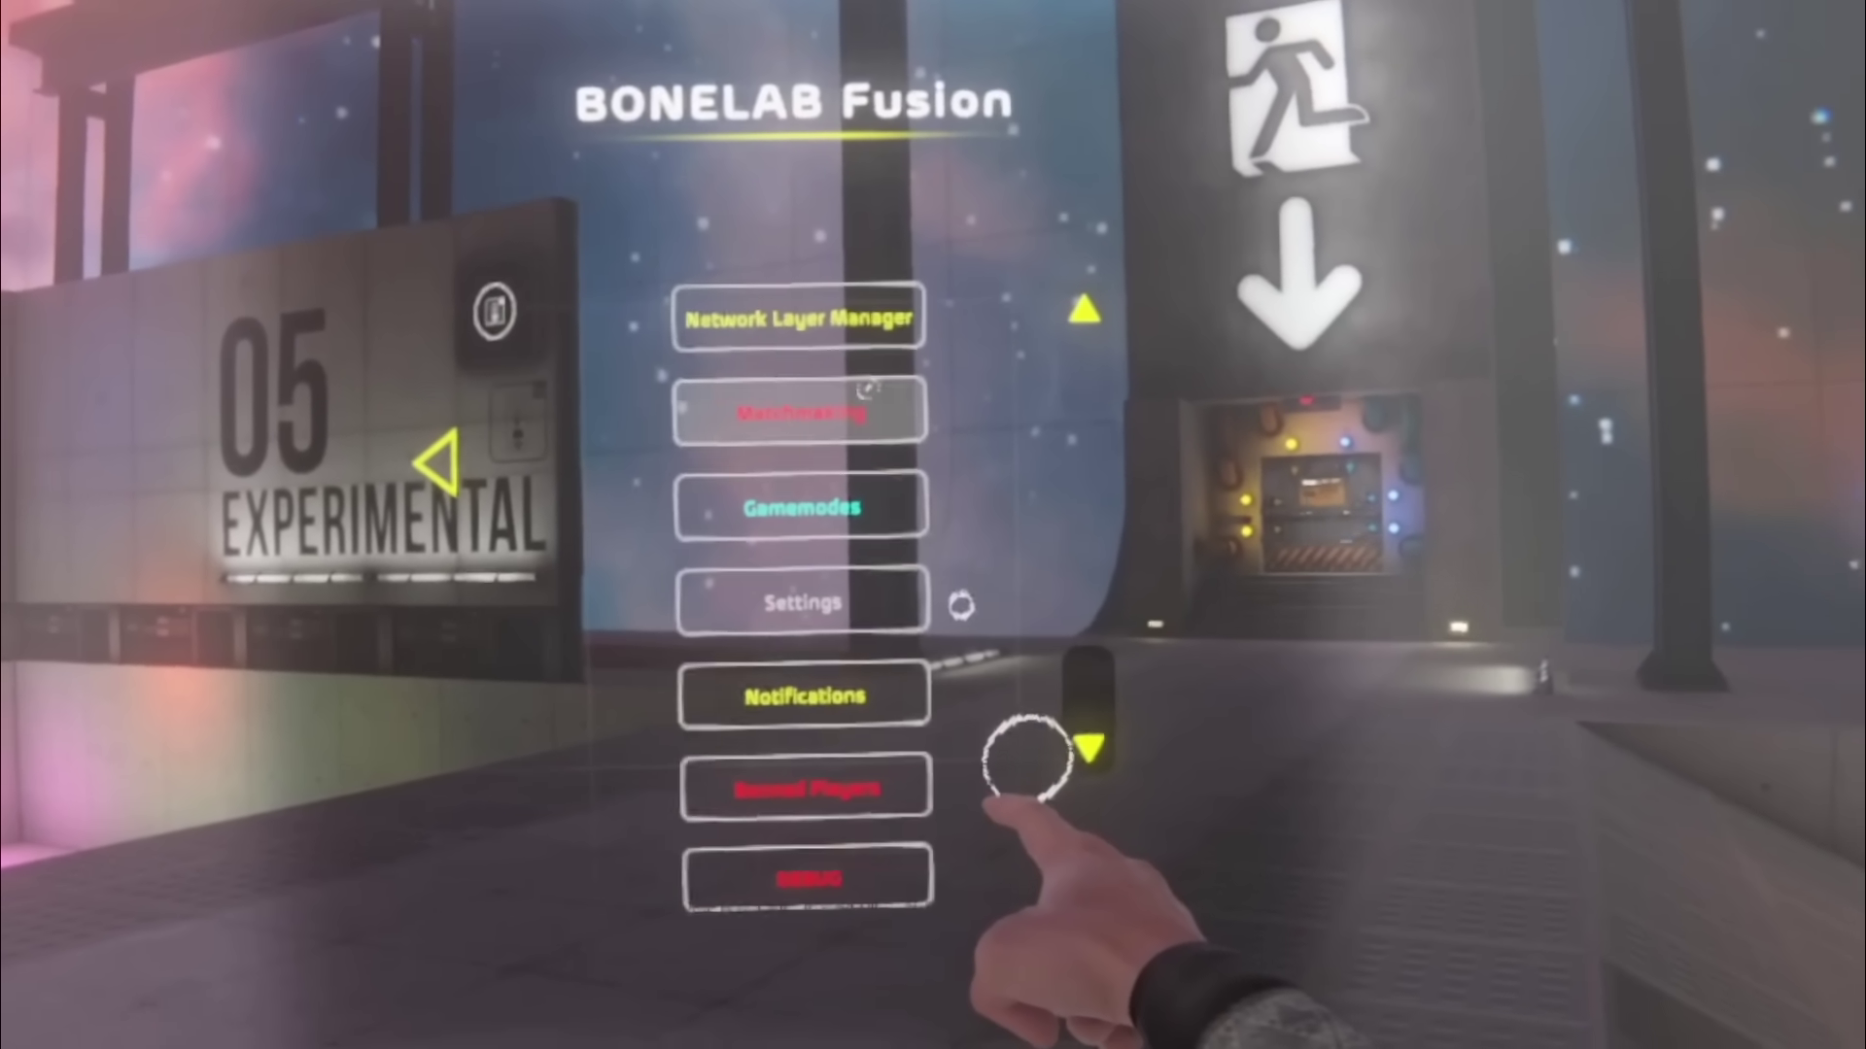
- Refresh the Steam Friends lobby list under Matchmaking, then view the Public Lobbies list
left_click(867, 391)
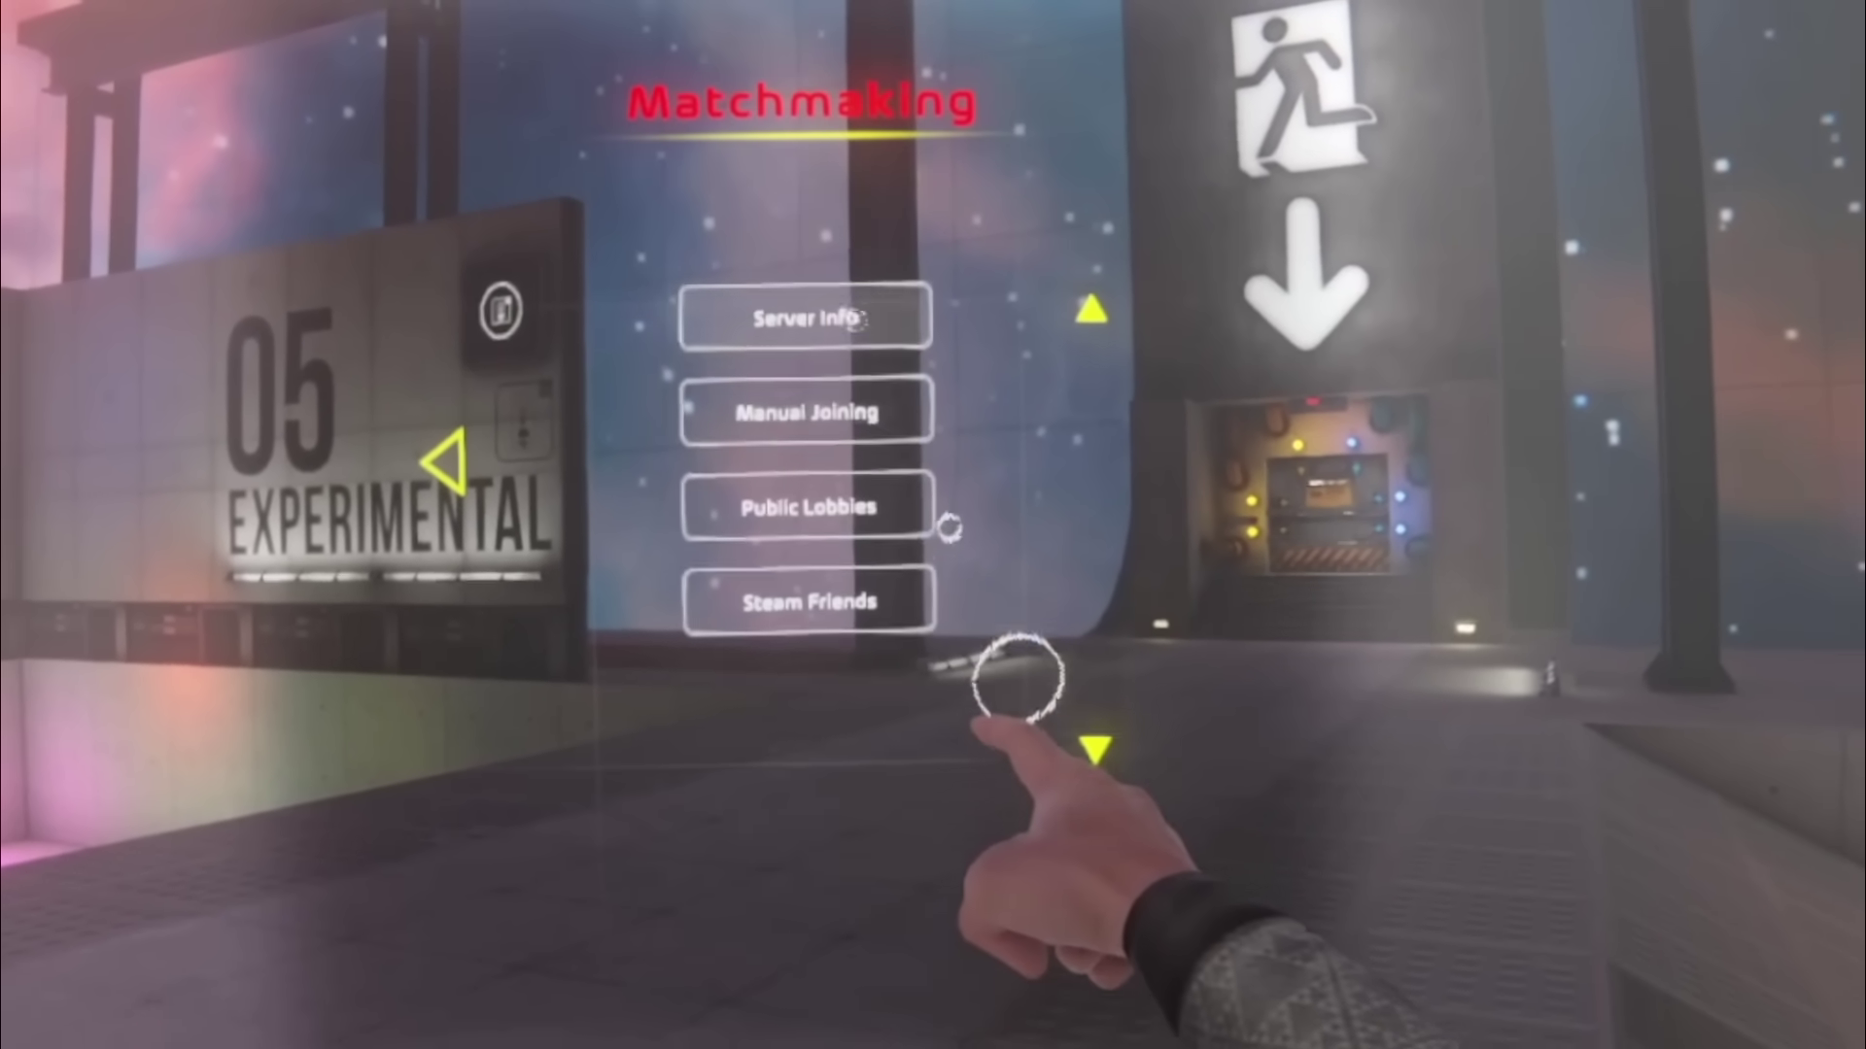
left_click(836, 549)
left_click(903, 332)
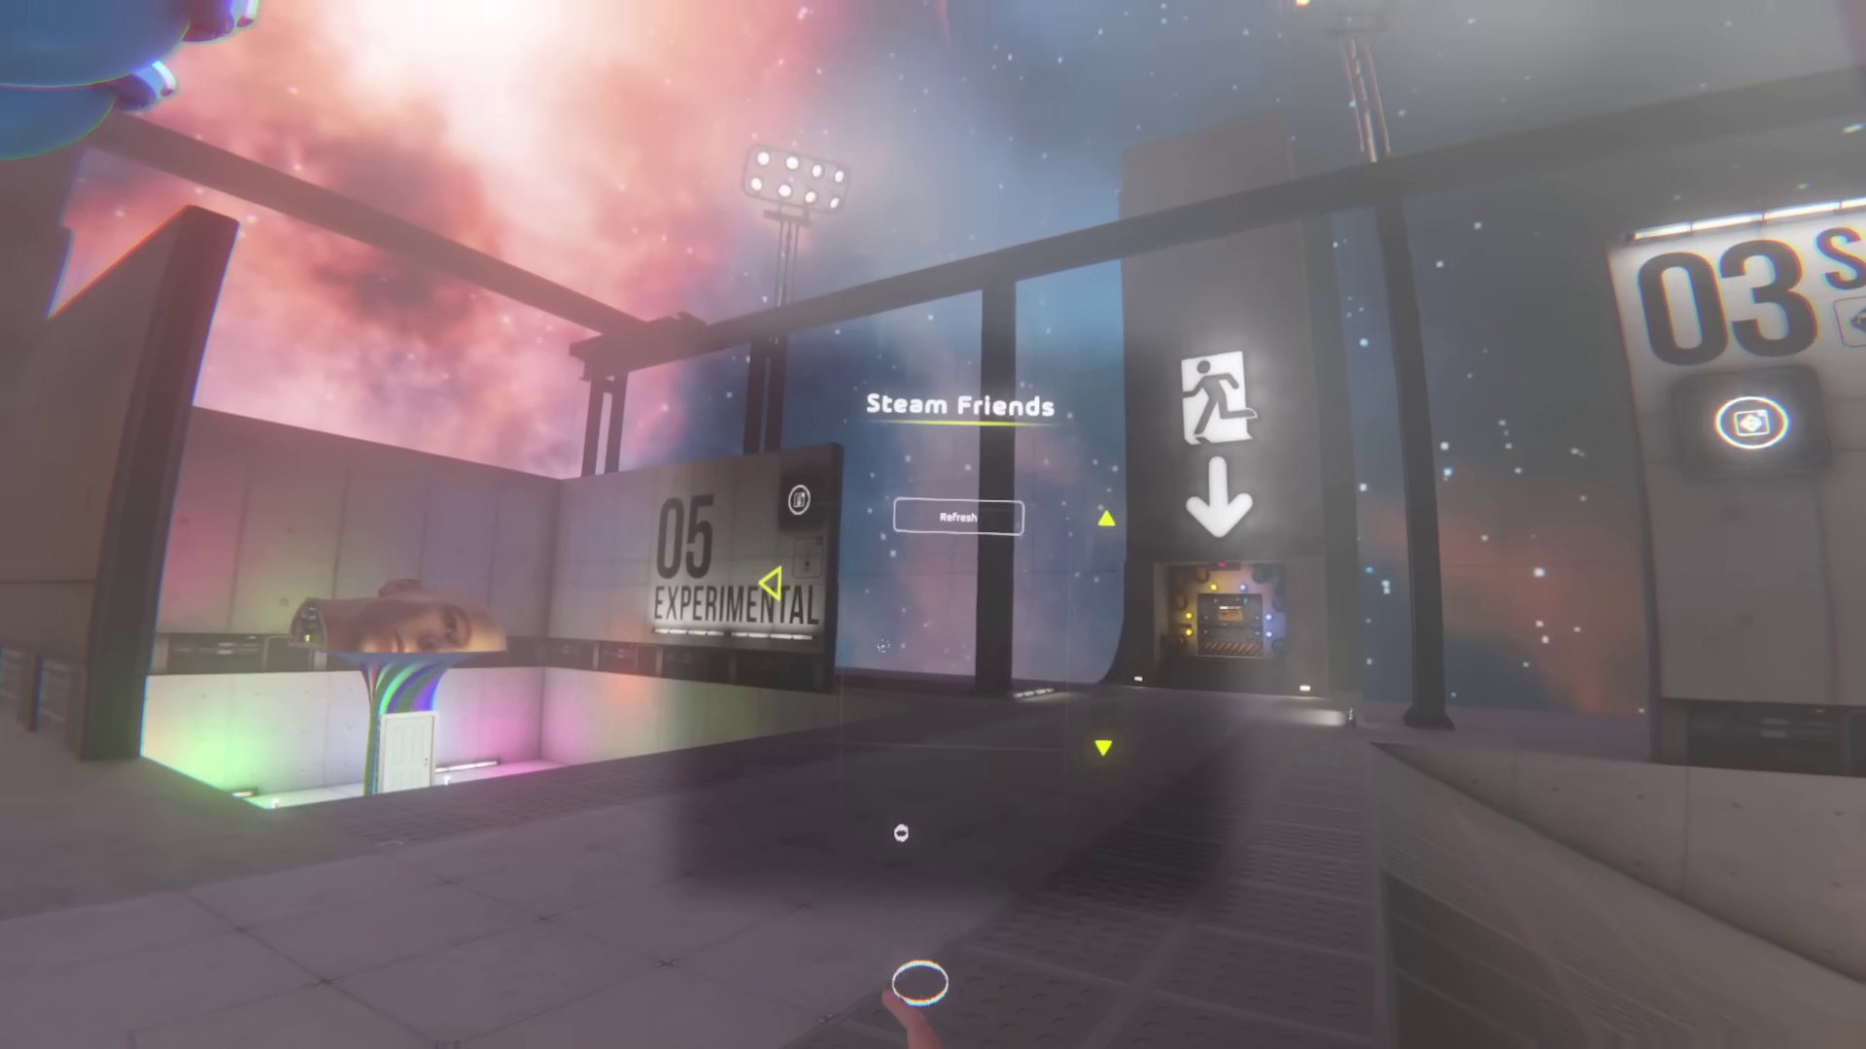
left_click(770, 584)
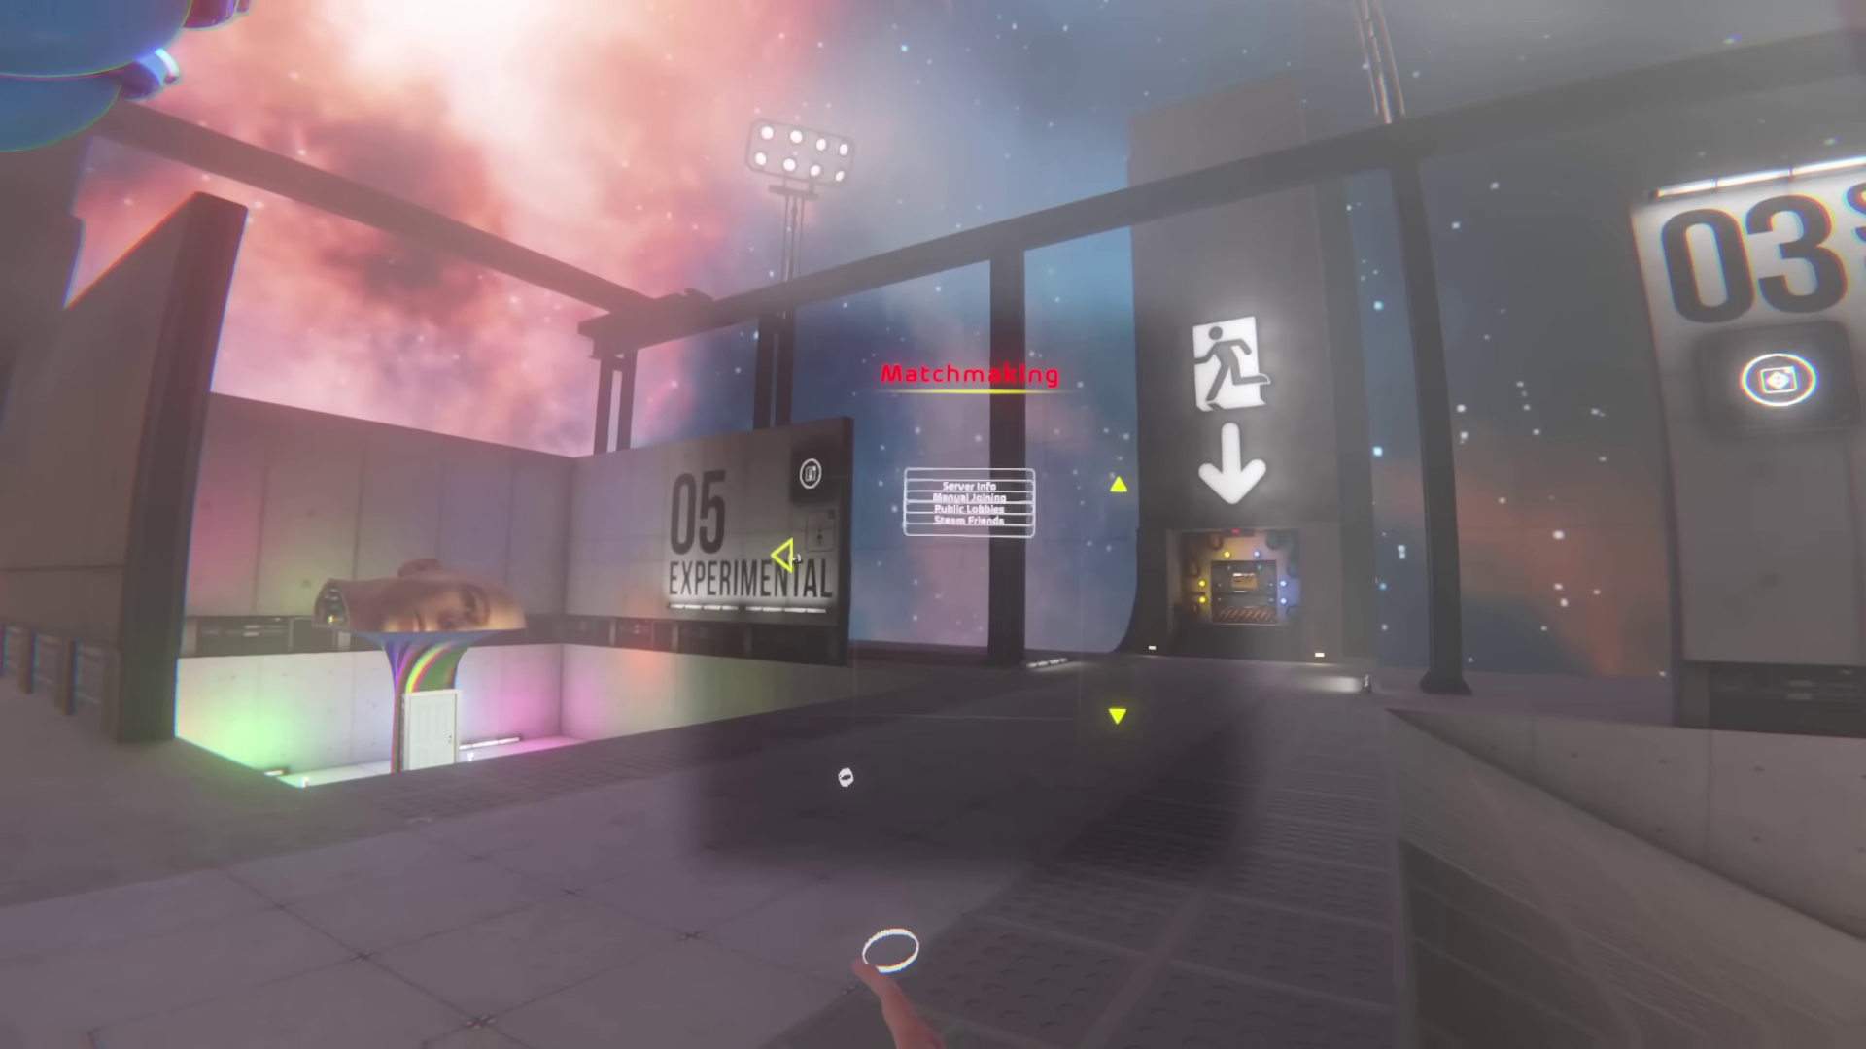
left_click(770, 584)
left_click(955, 523)
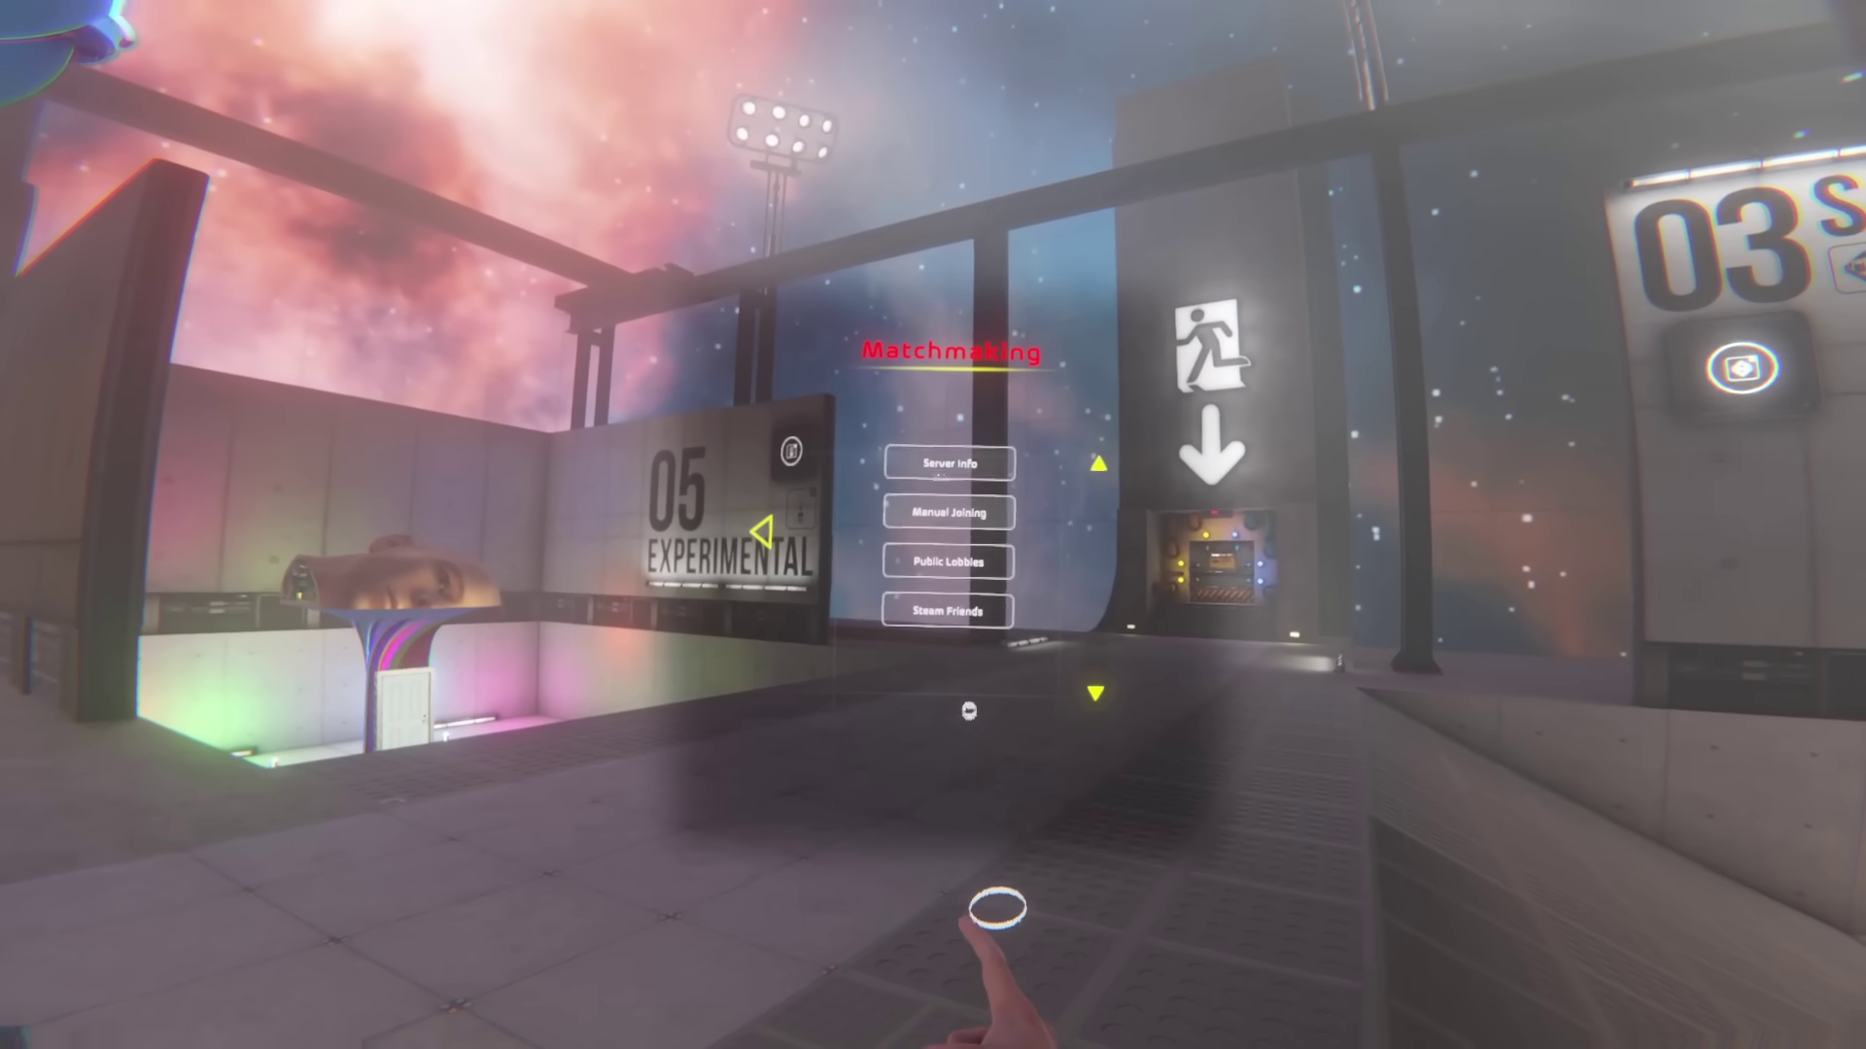
left_click(938, 456)
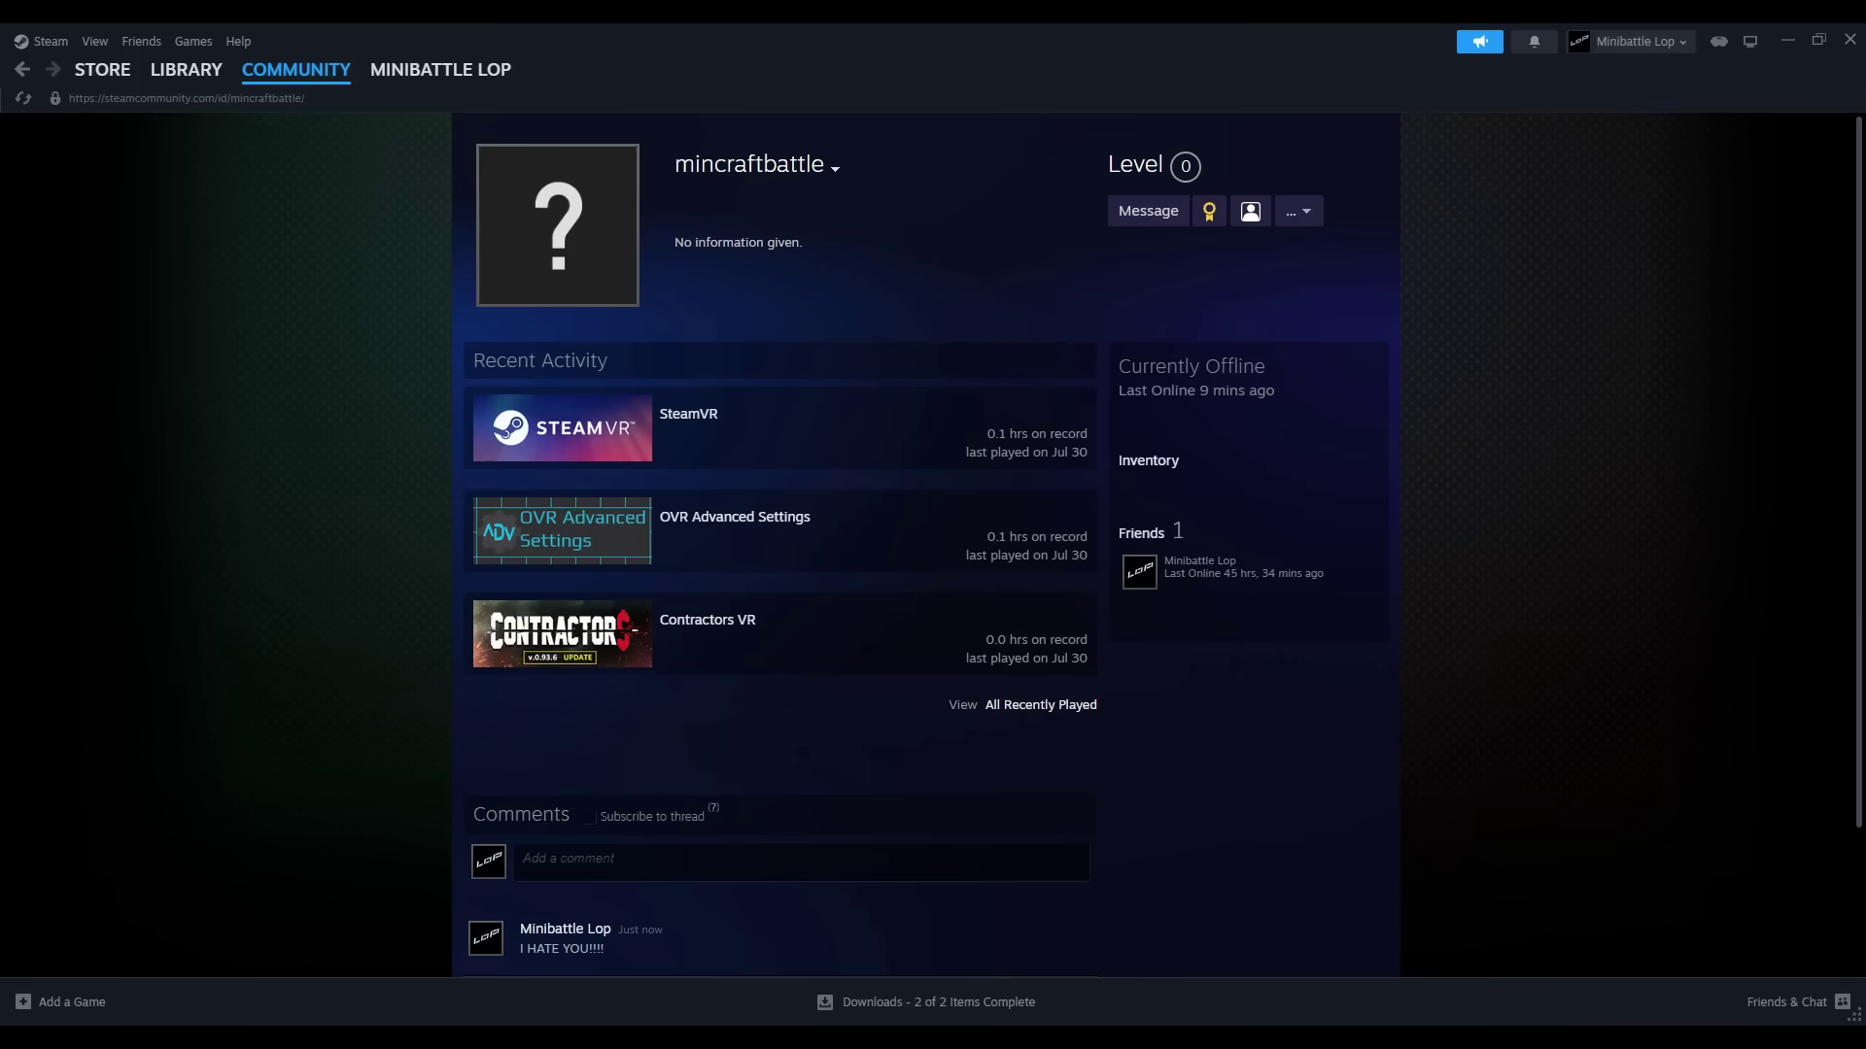
- Copy the Steam profile page's URL via its right-click Copy Page URL option
right_click(270, 263)
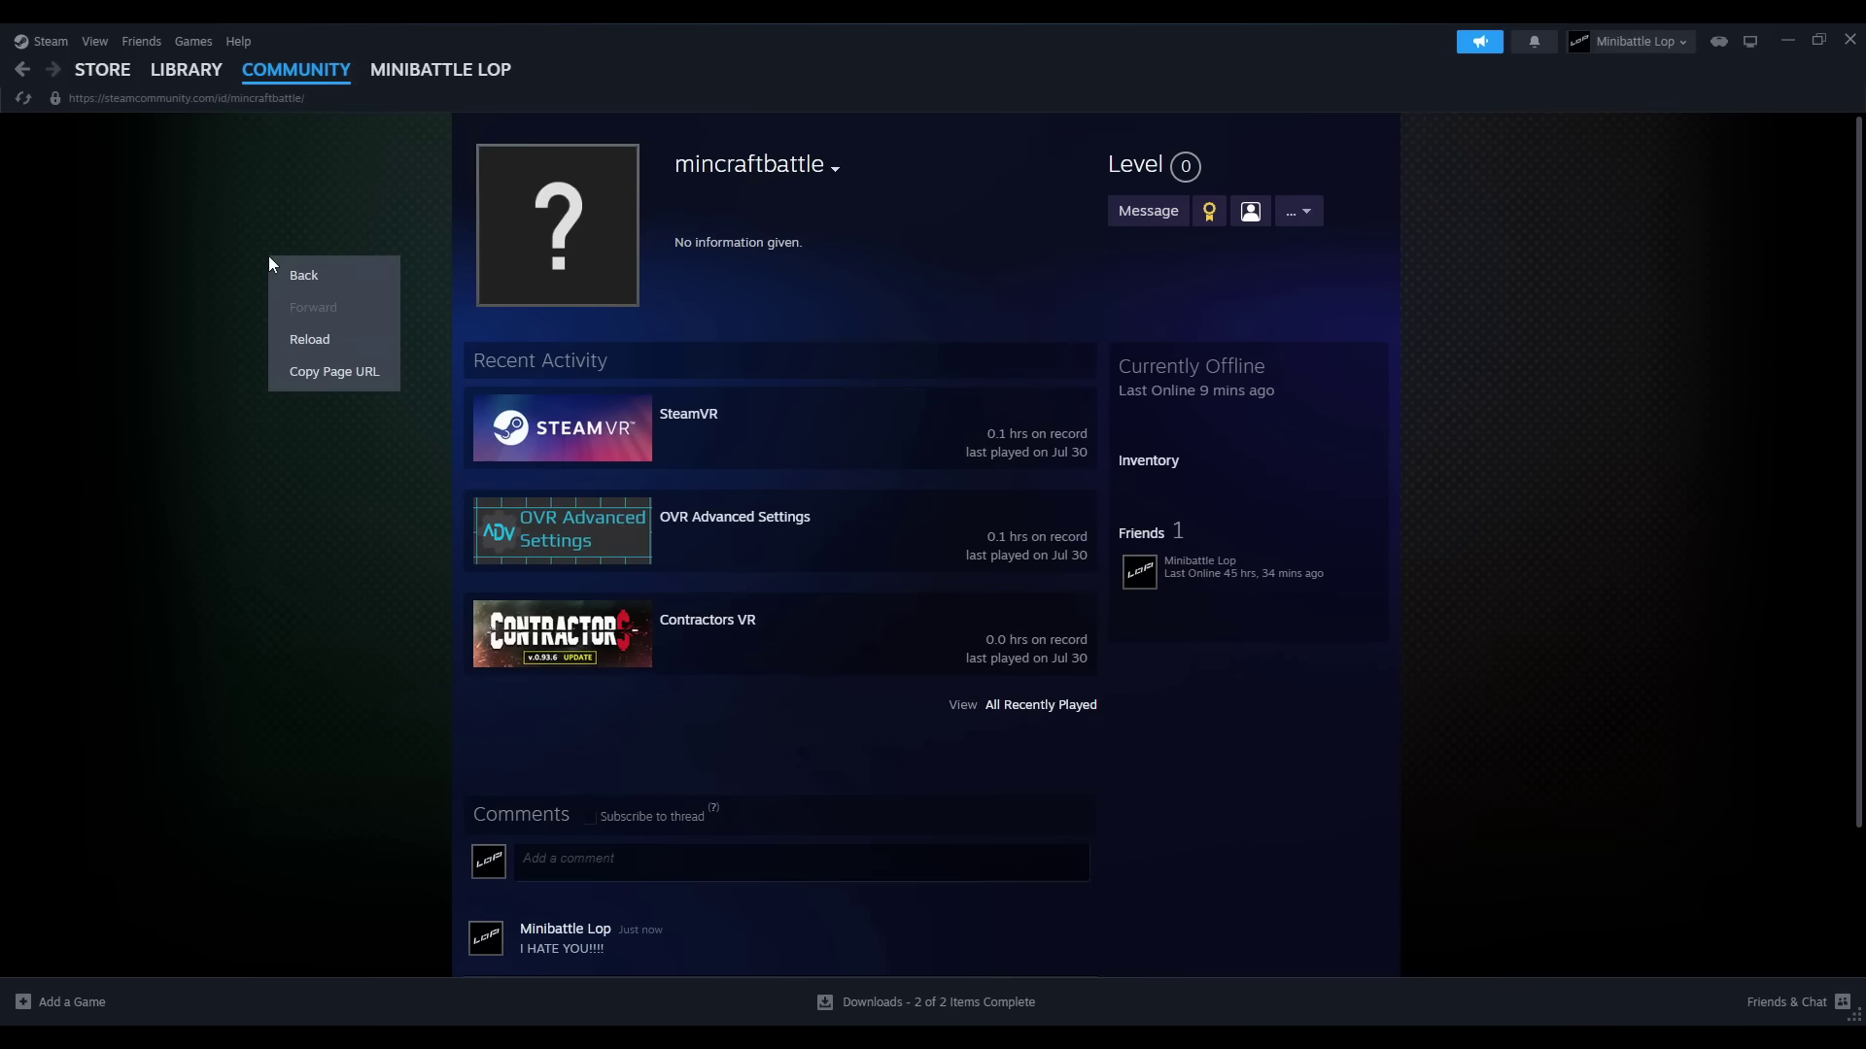
left_click(351, 386)
left_click(260, 100)
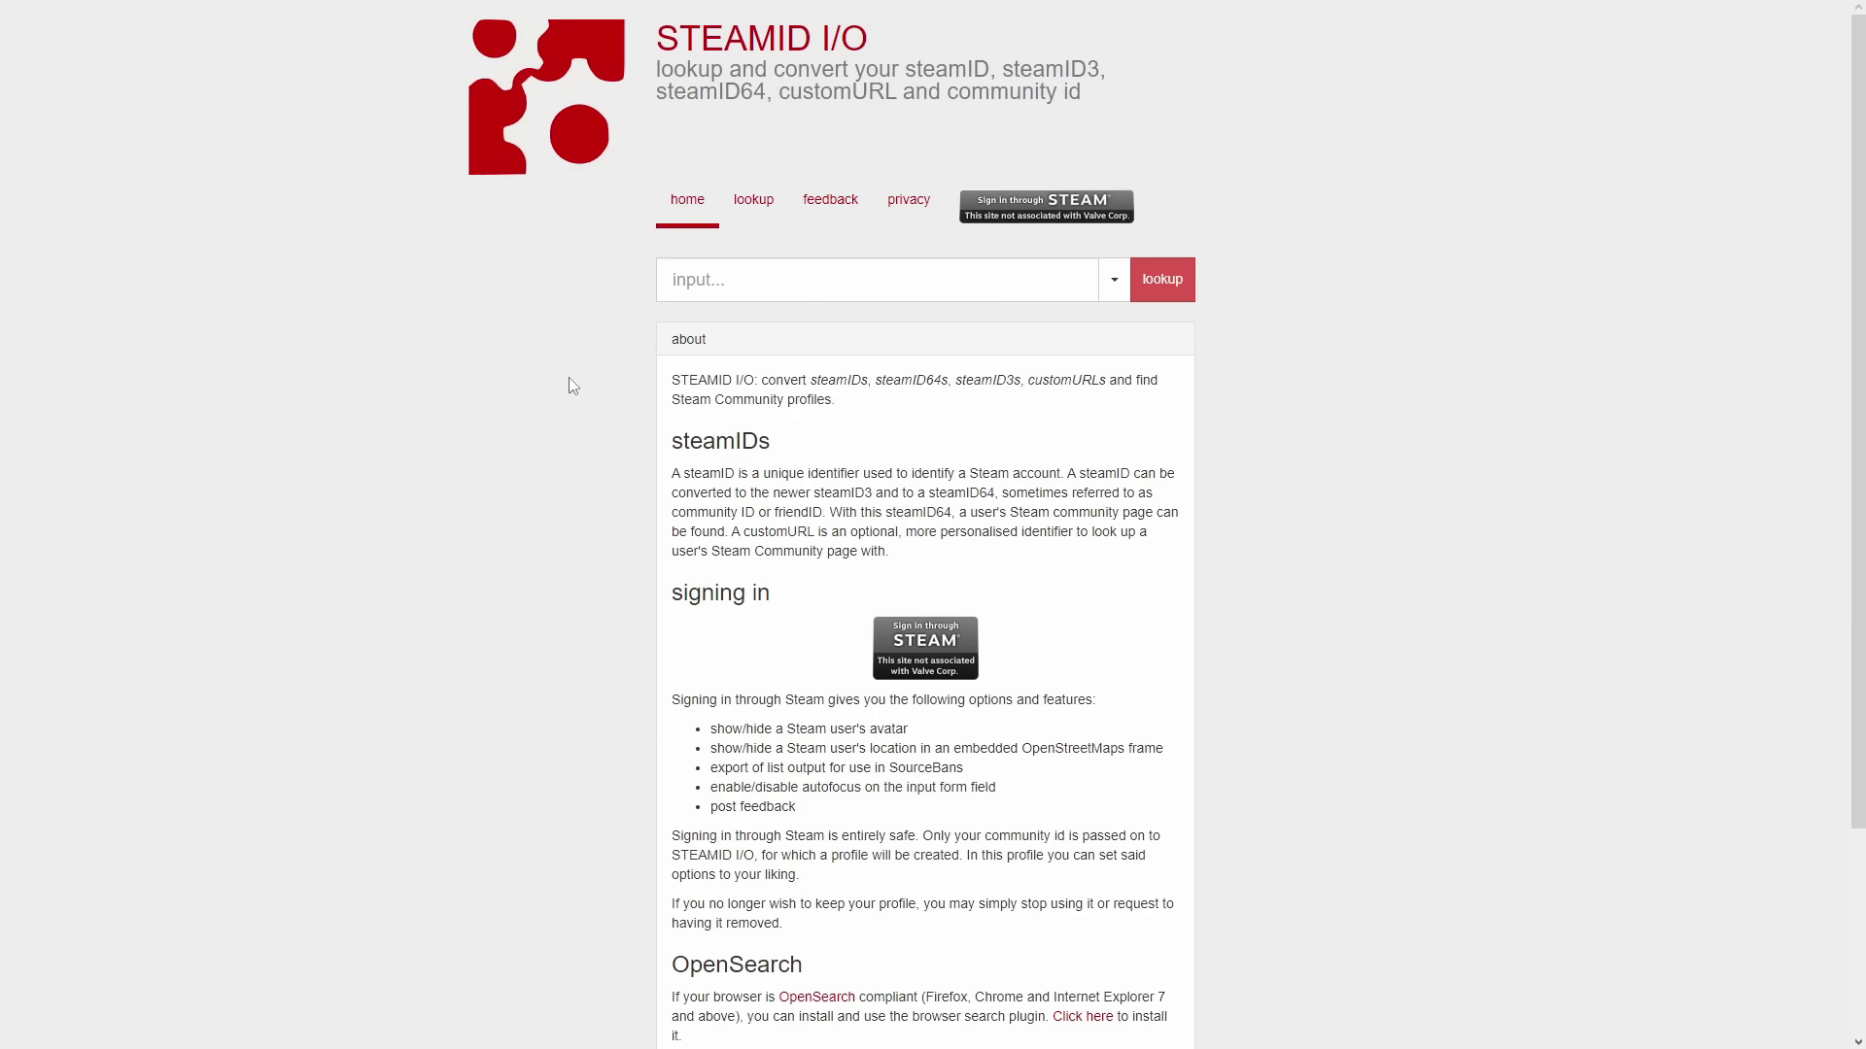
- Paste the profile URL into STEAMID I/O, run the lookup and open the resulting steamID64
left_click(762, 296)
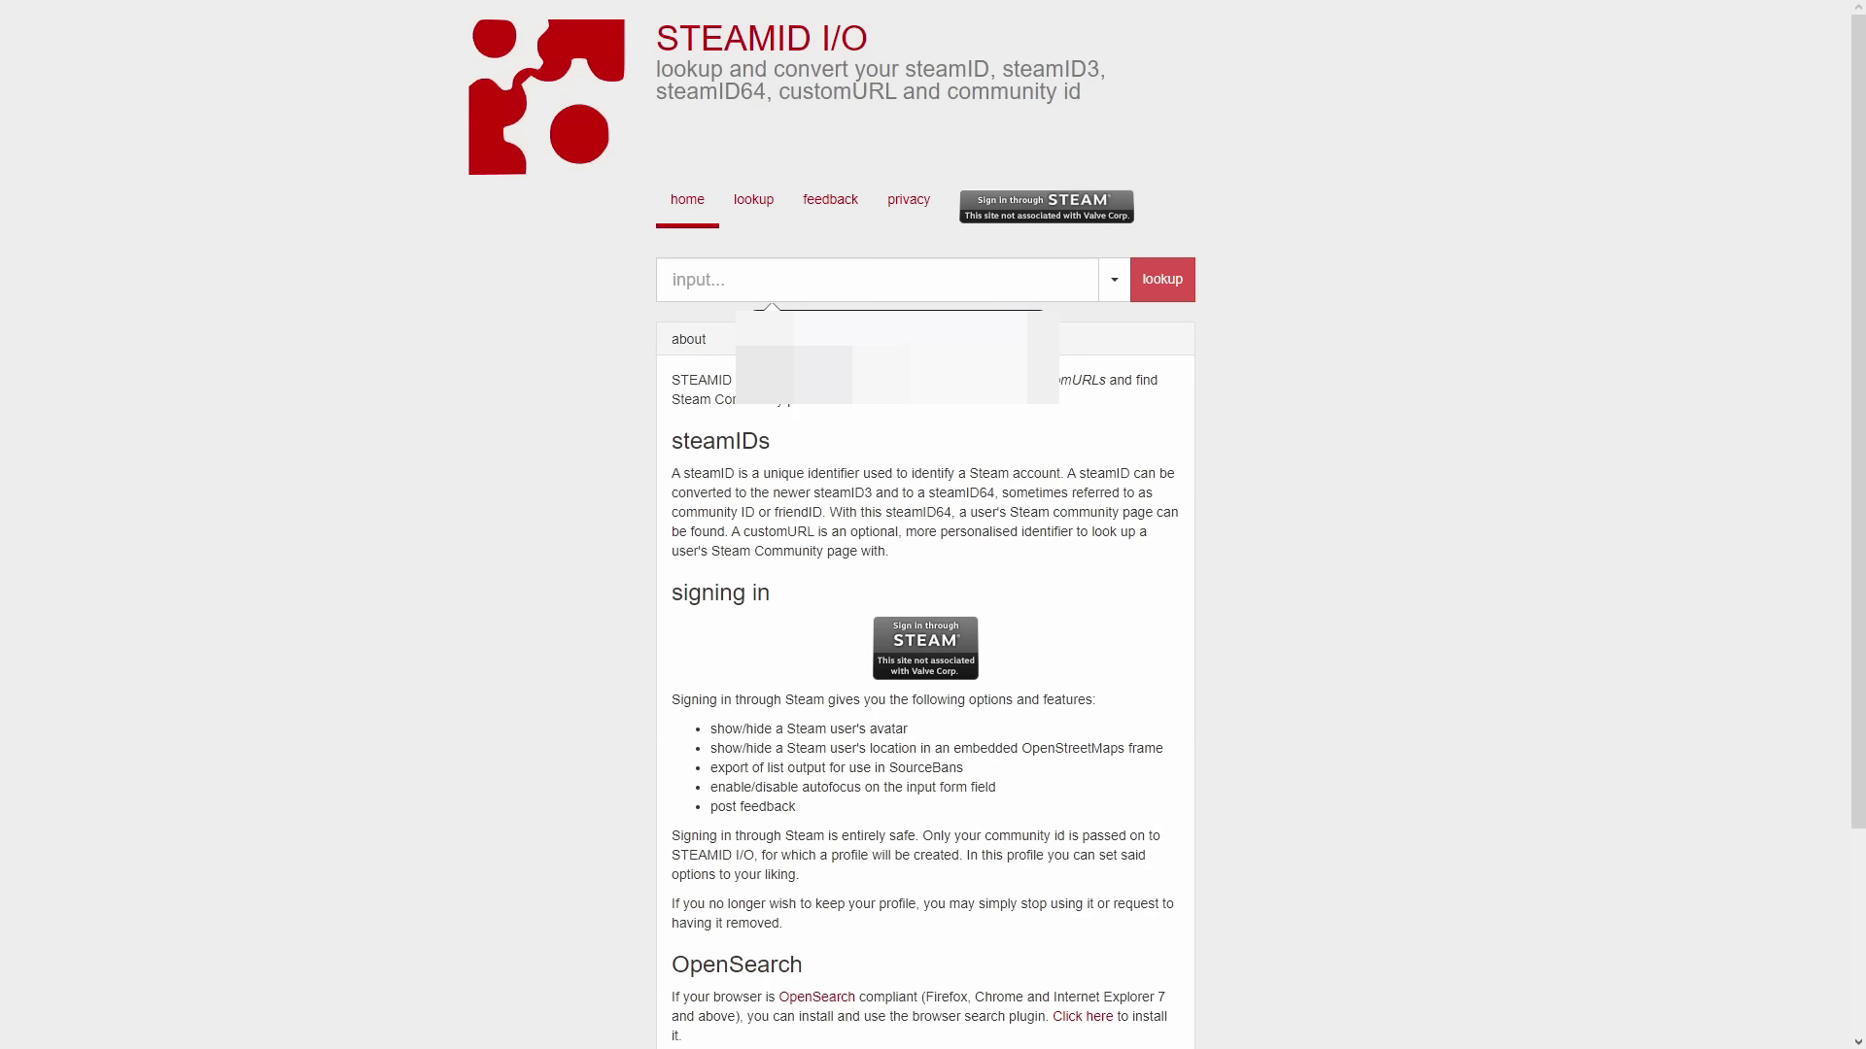
key("ctrl+v")
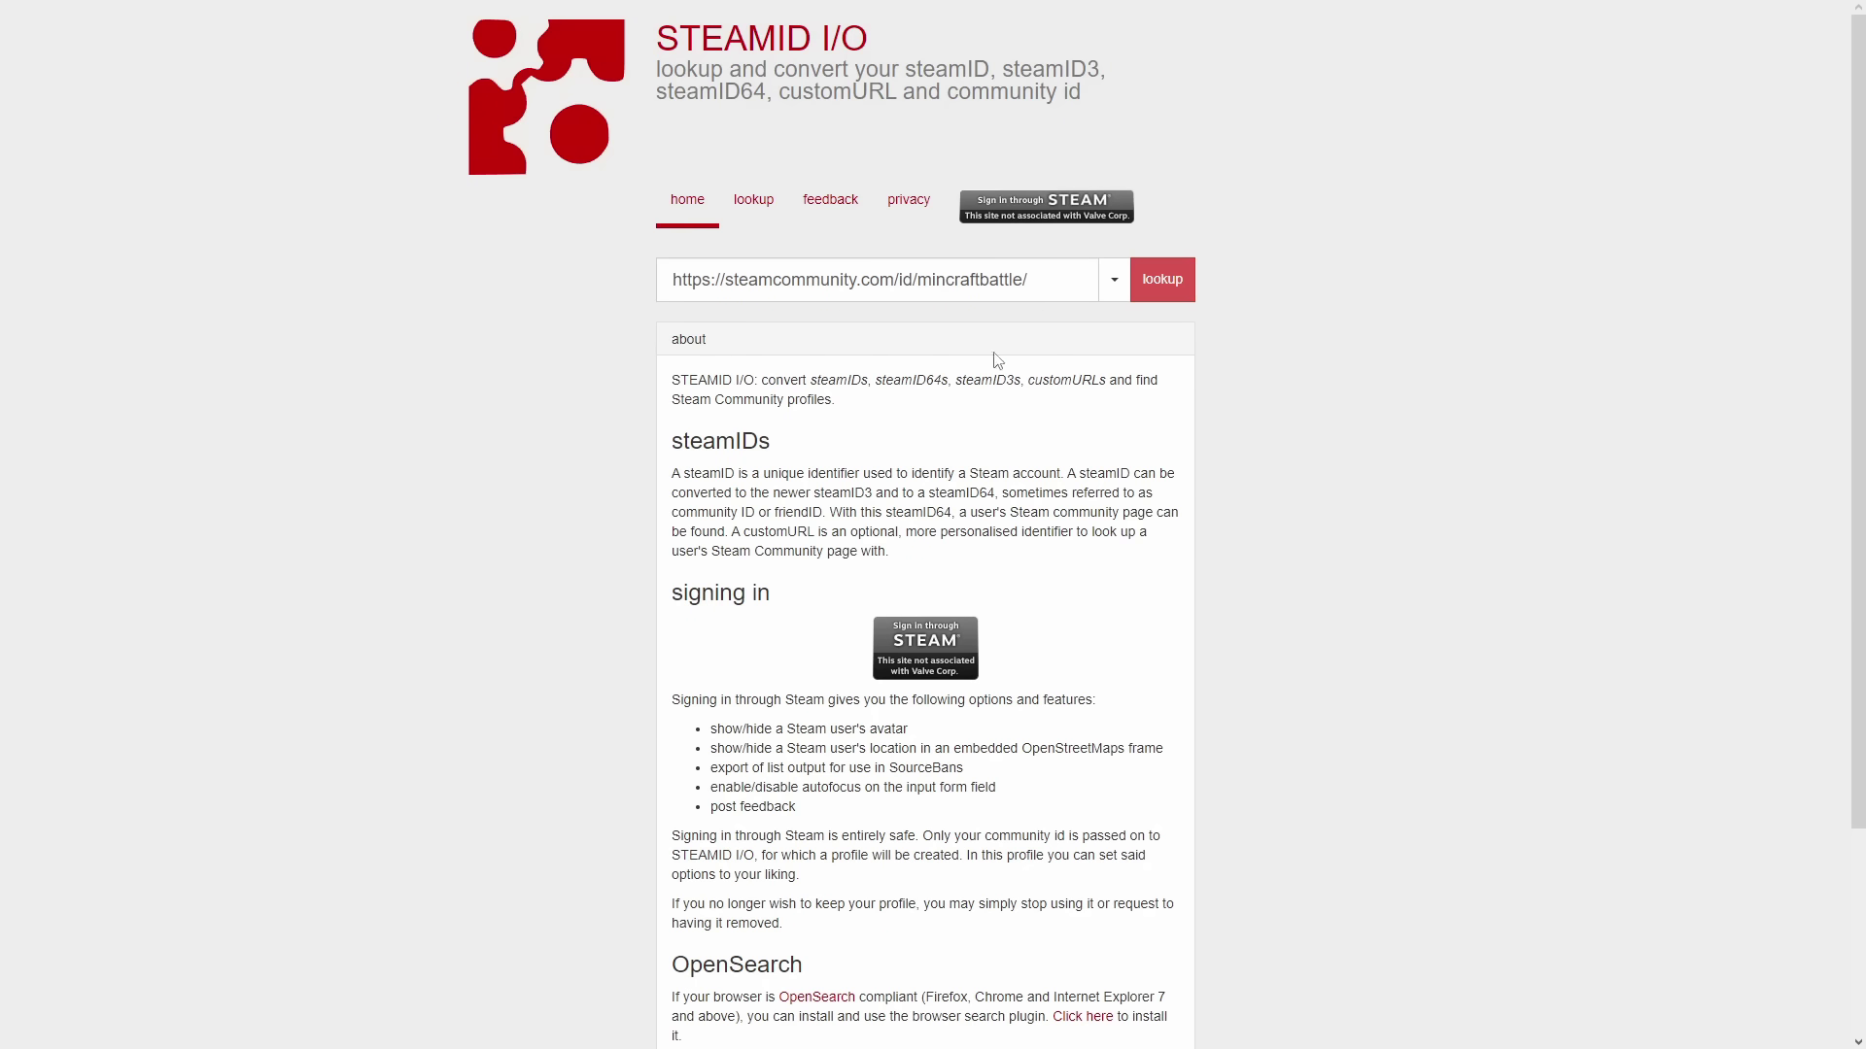
left_click(1166, 290)
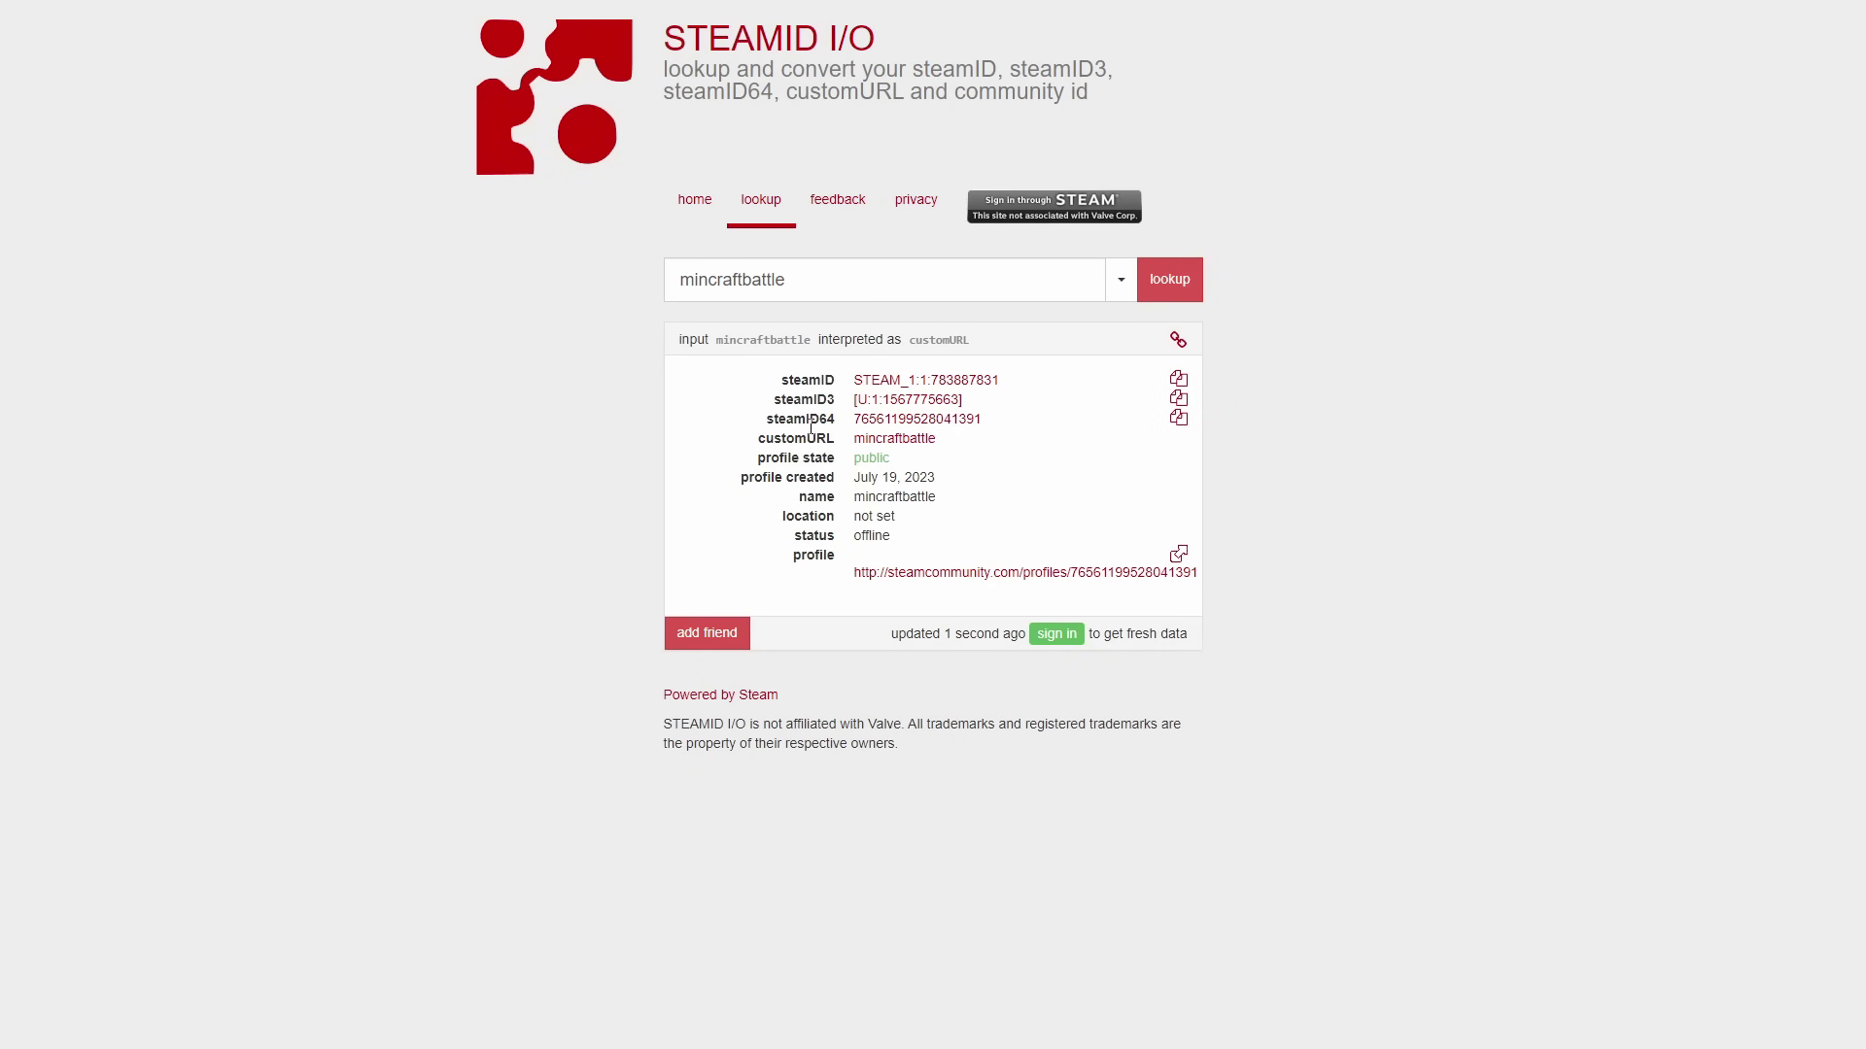
left_click_drag(835, 421, 766, 424)
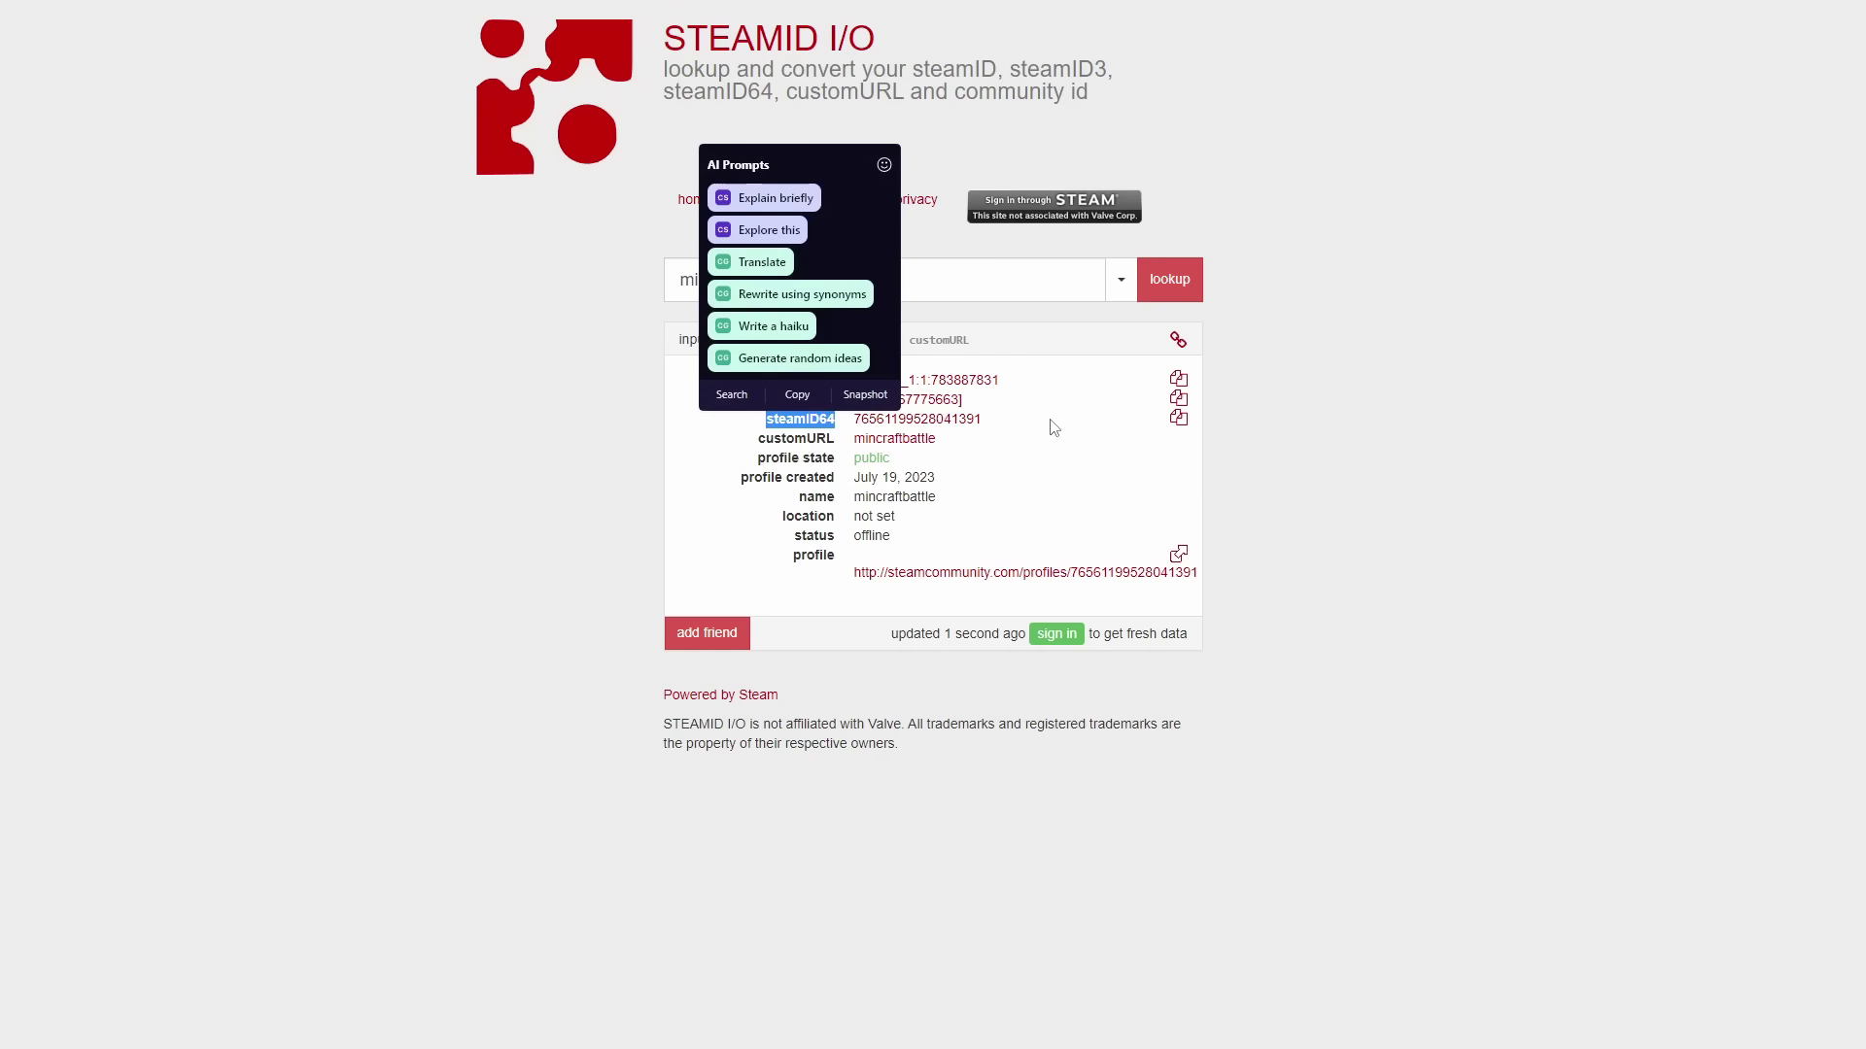
left_click(1055, 424)
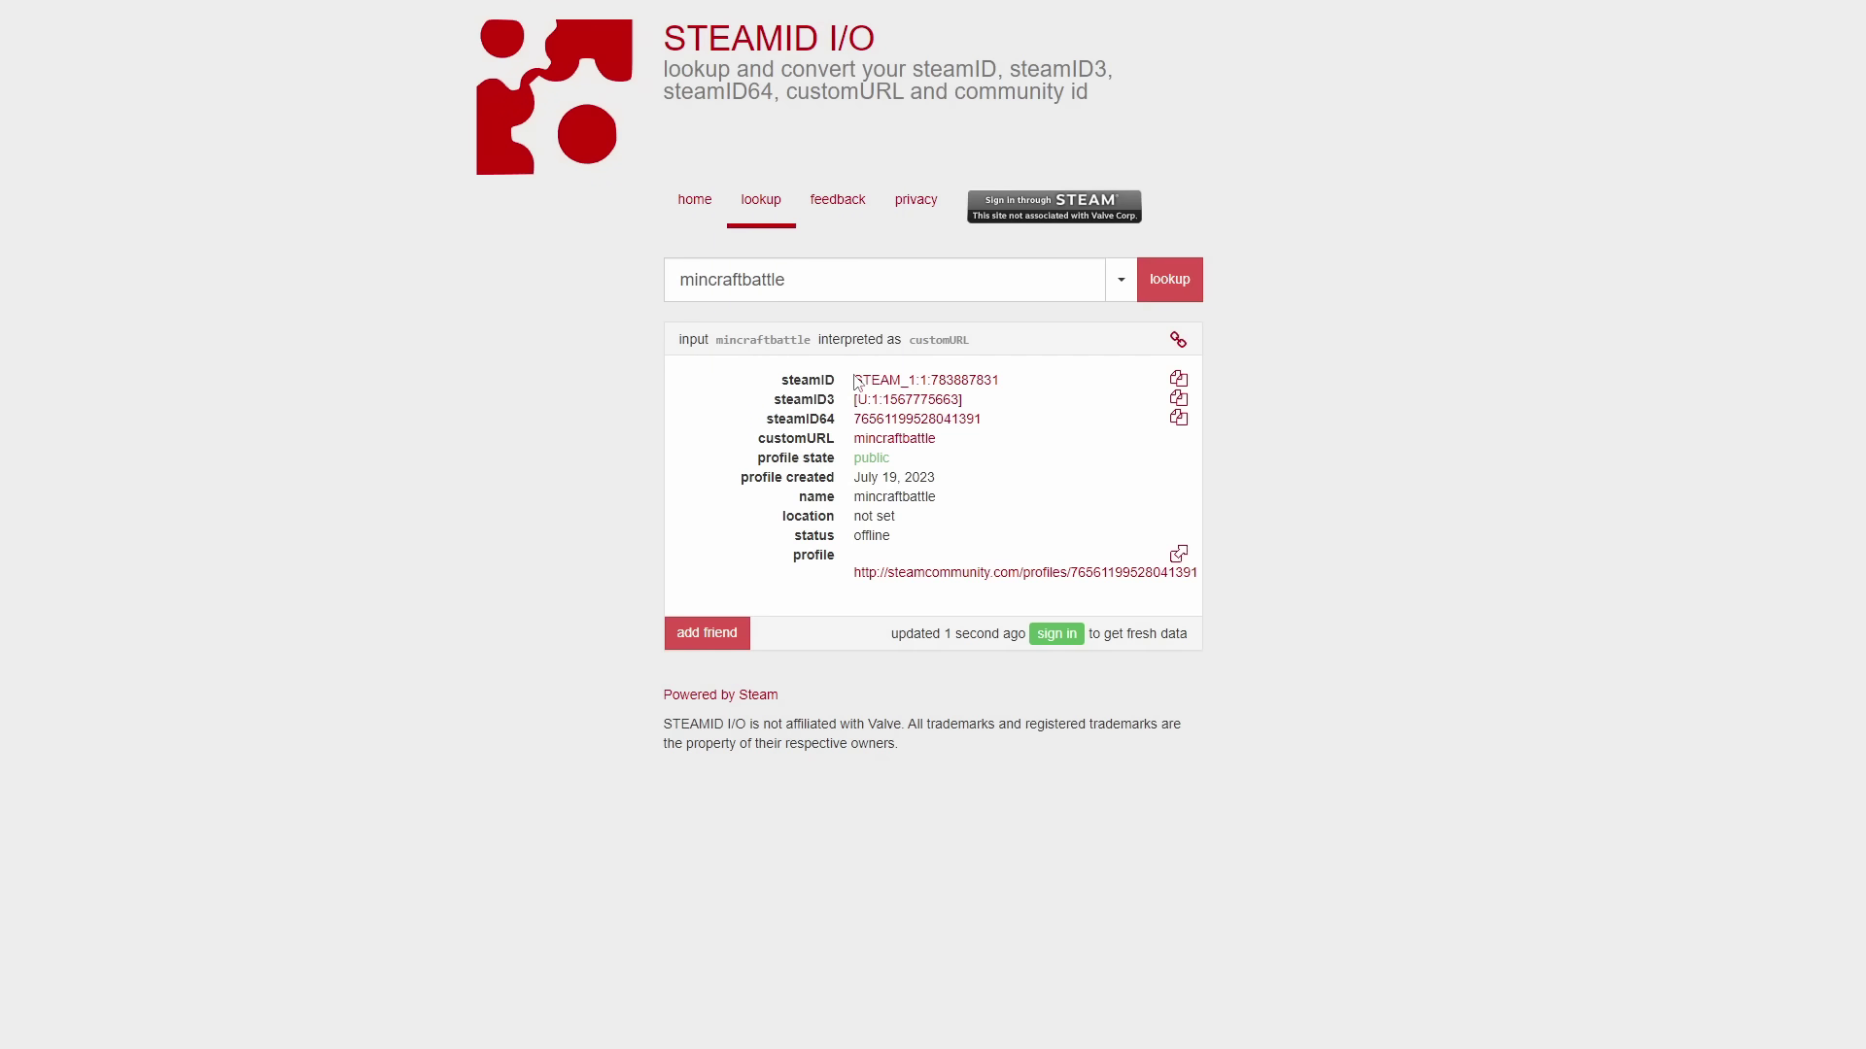
left_click(979, 422)
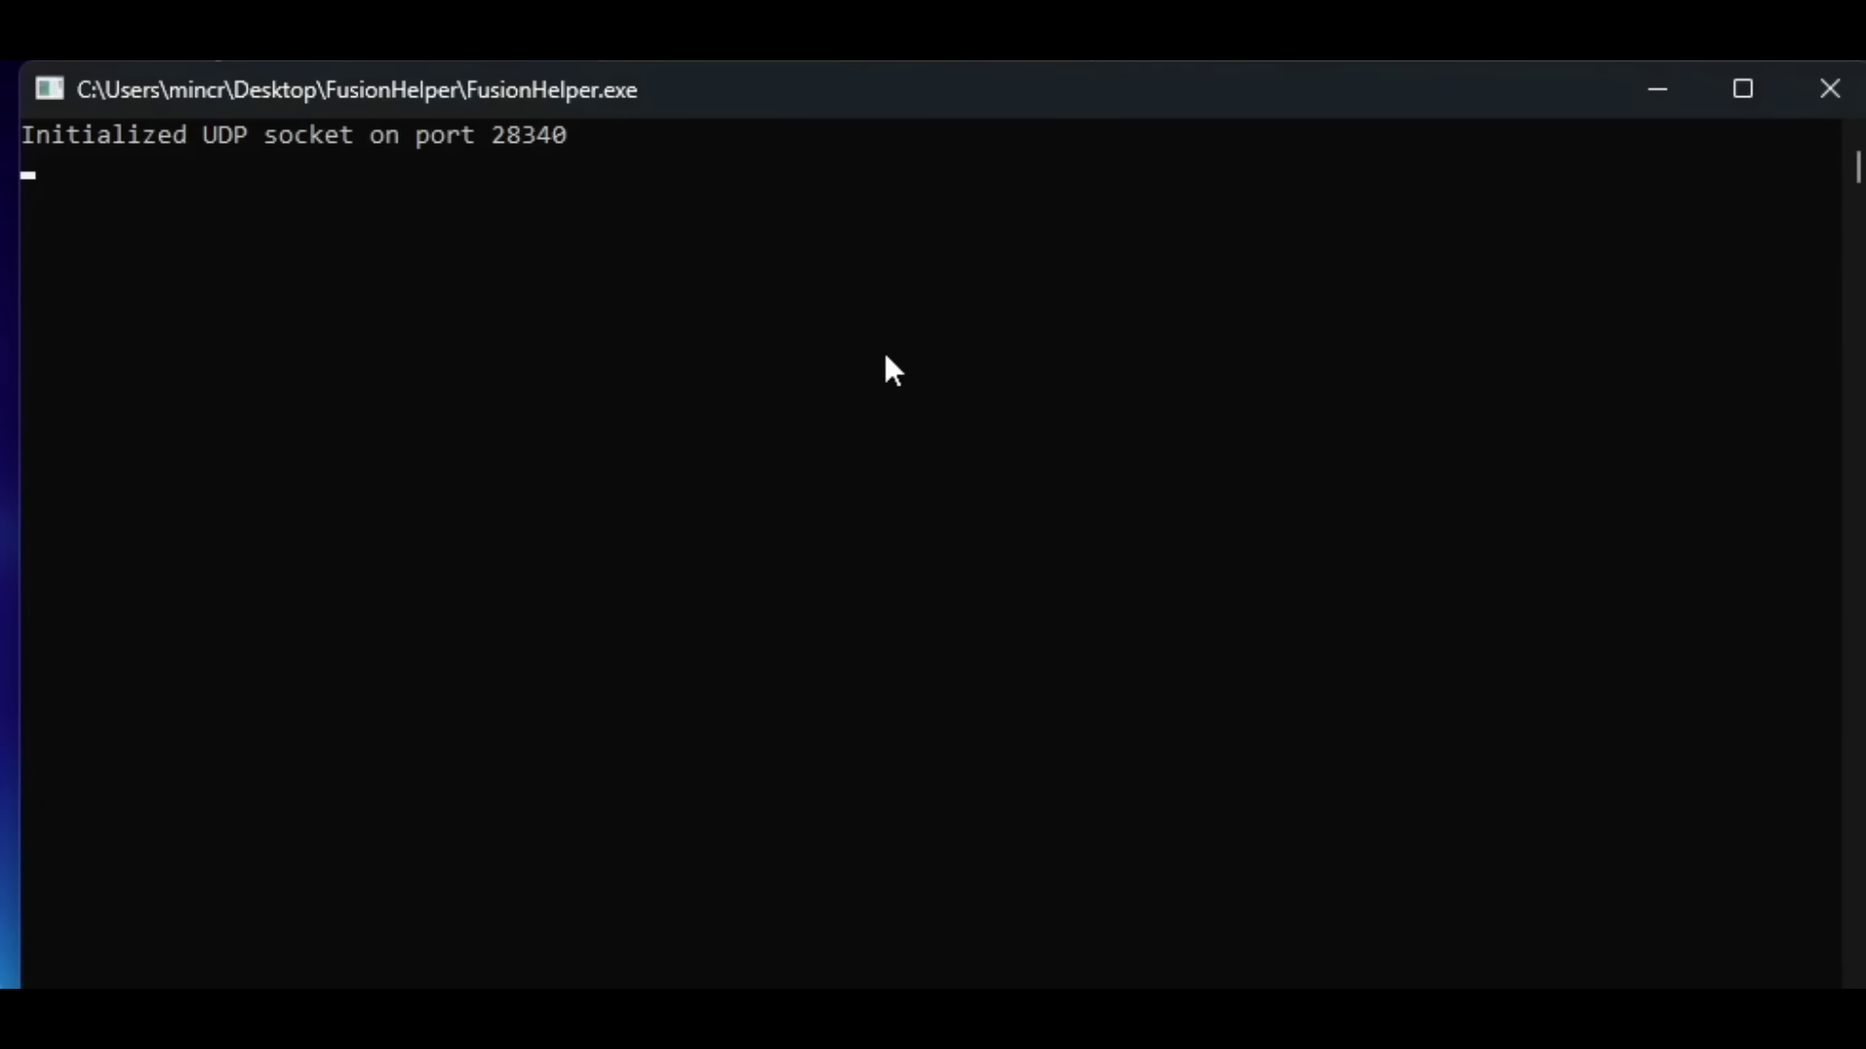
- Type 'connect' in the FusionHelper console and paste the friend's steamID64 after it
type("connect")
key("ctrl+v")
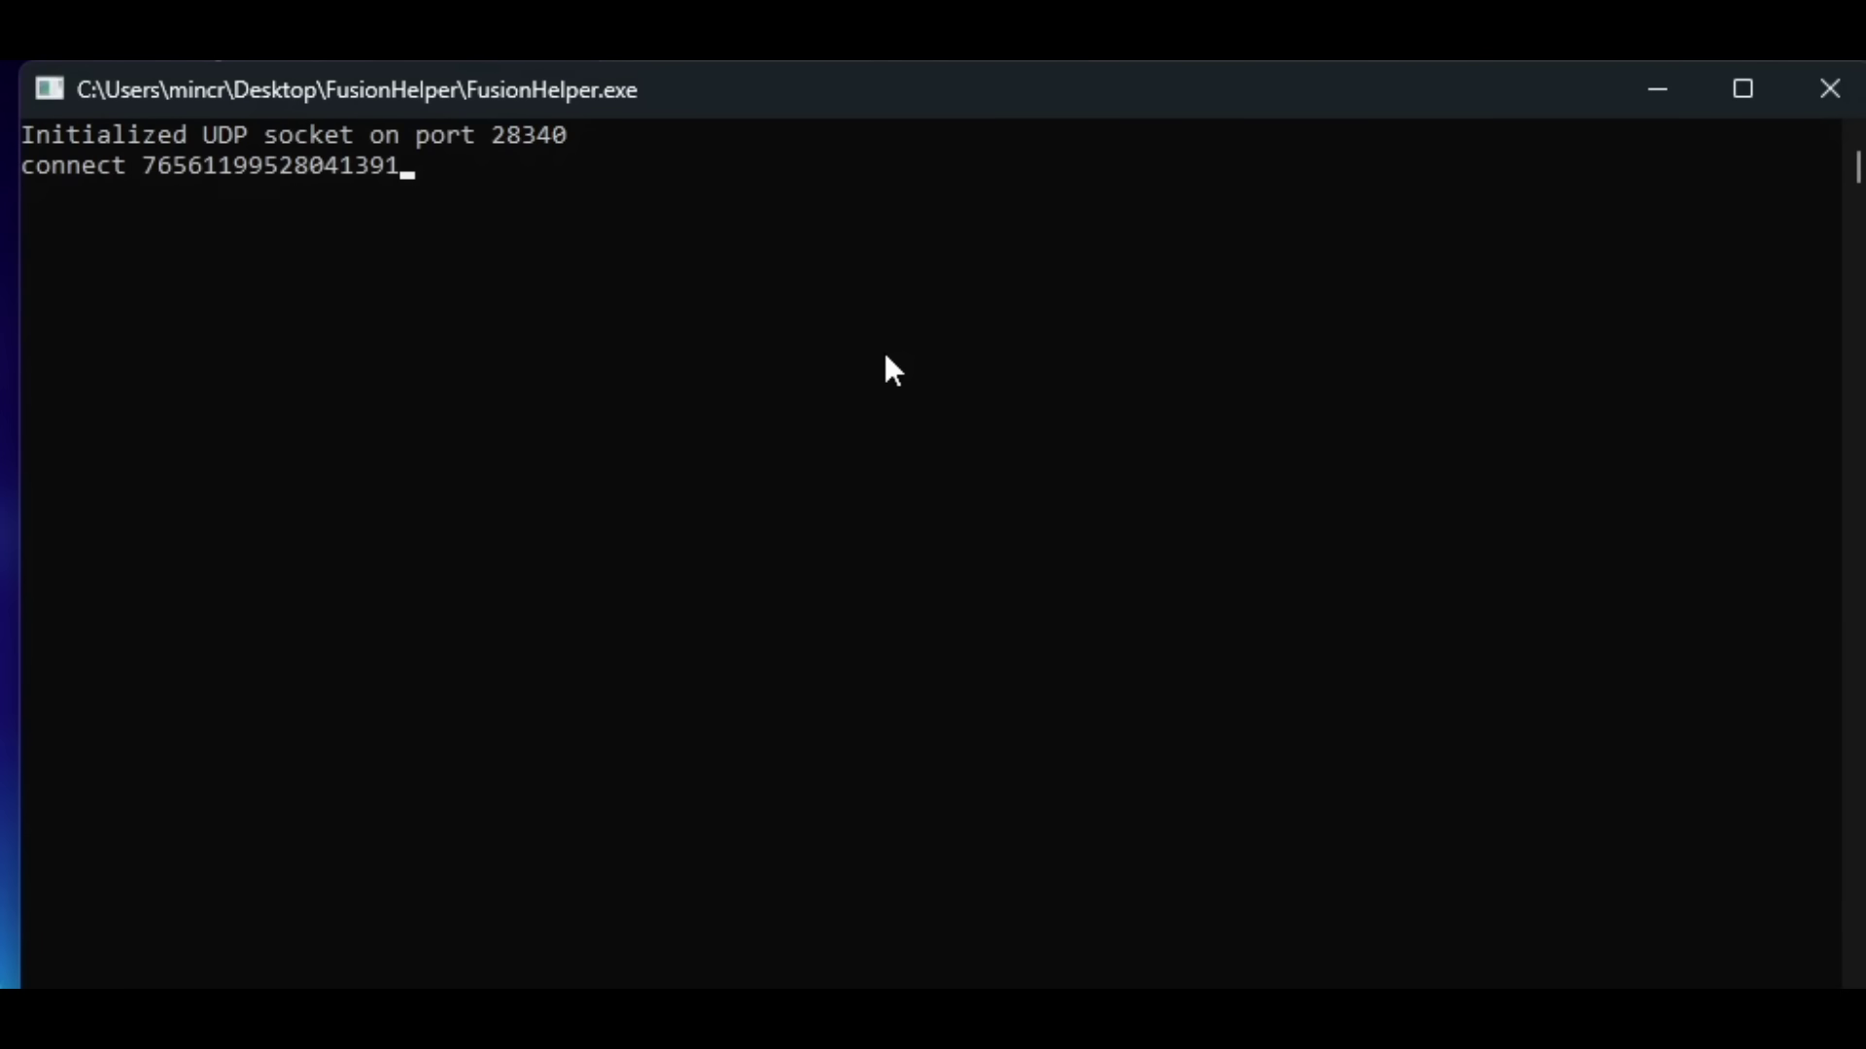